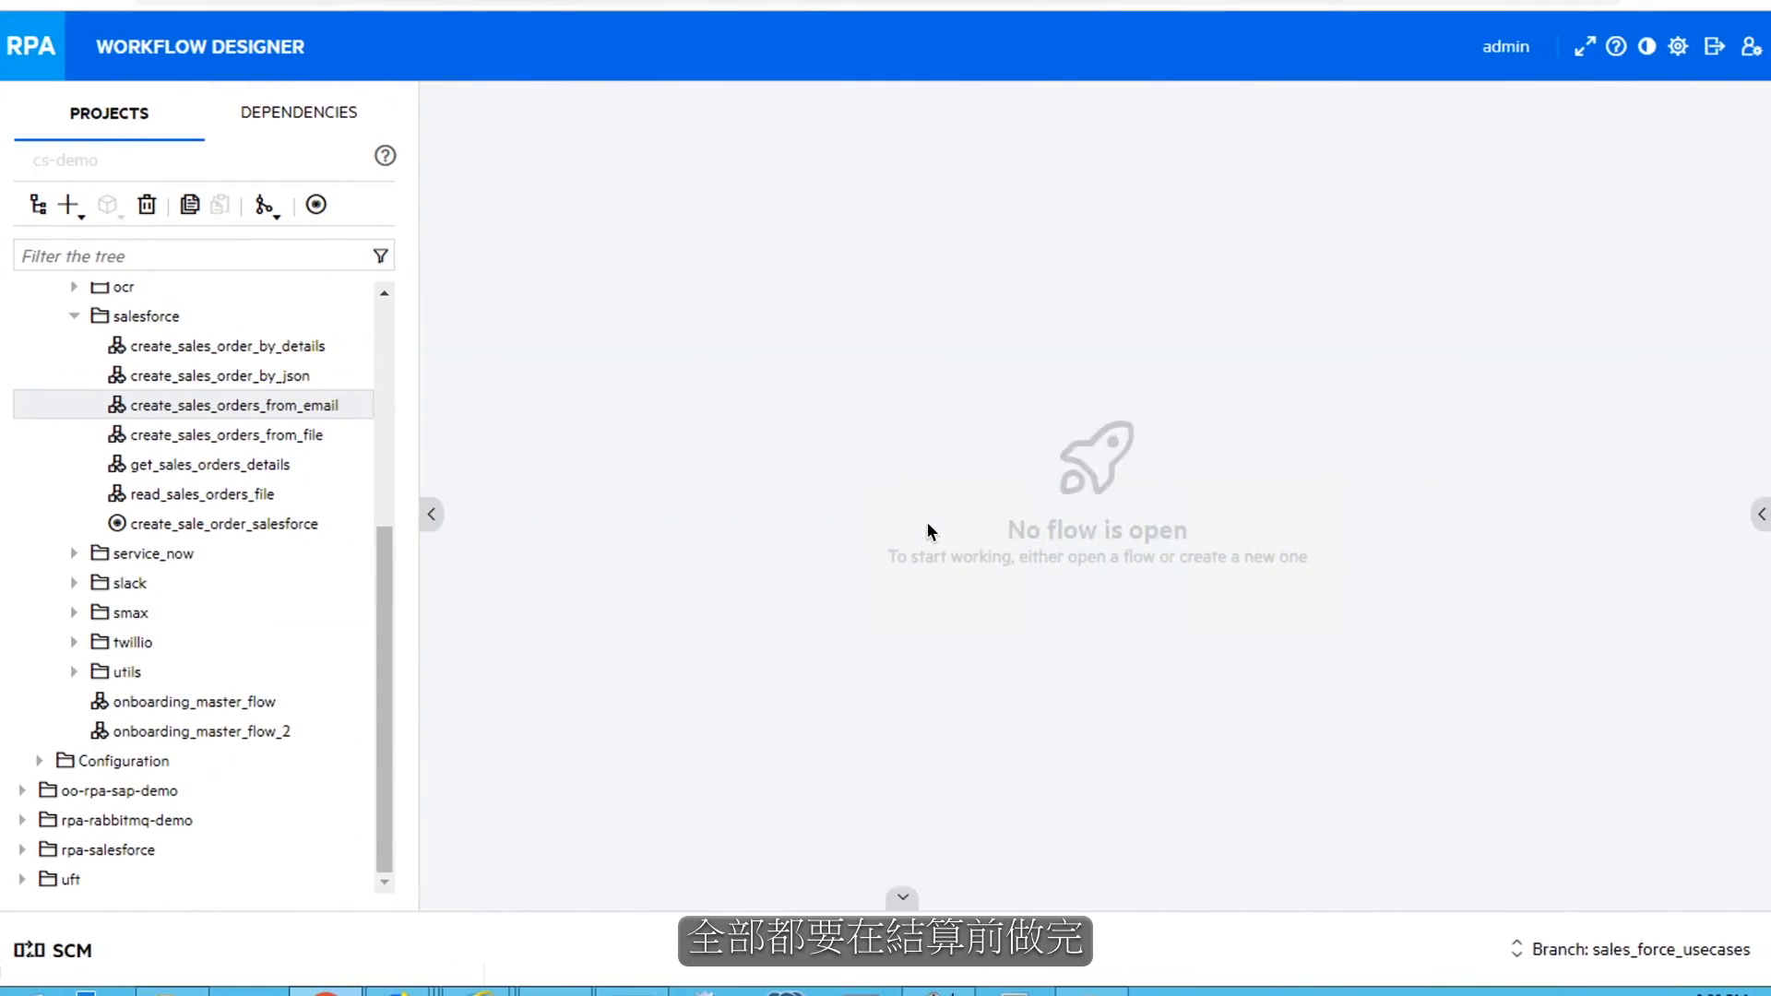
# Create a new flow named create_sales_order_from_email in the salesforce folder
pyautogui.rightClick(140, 318)
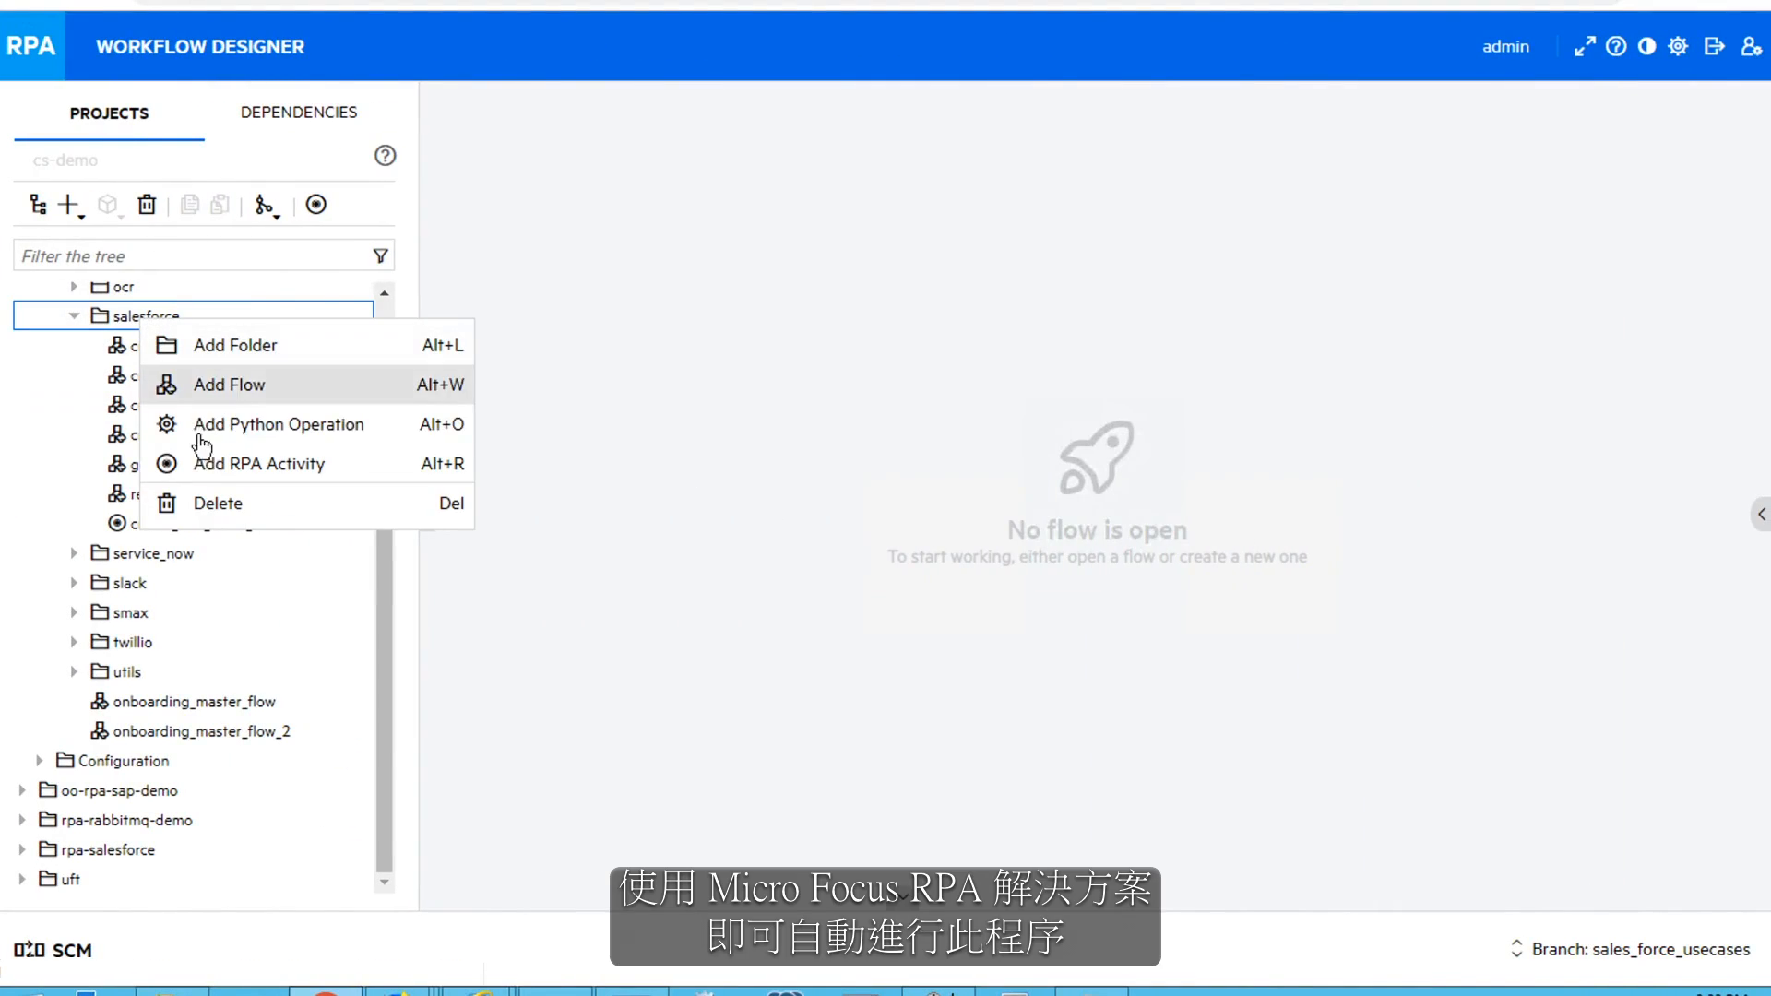
pyautogui.click(198, 391)
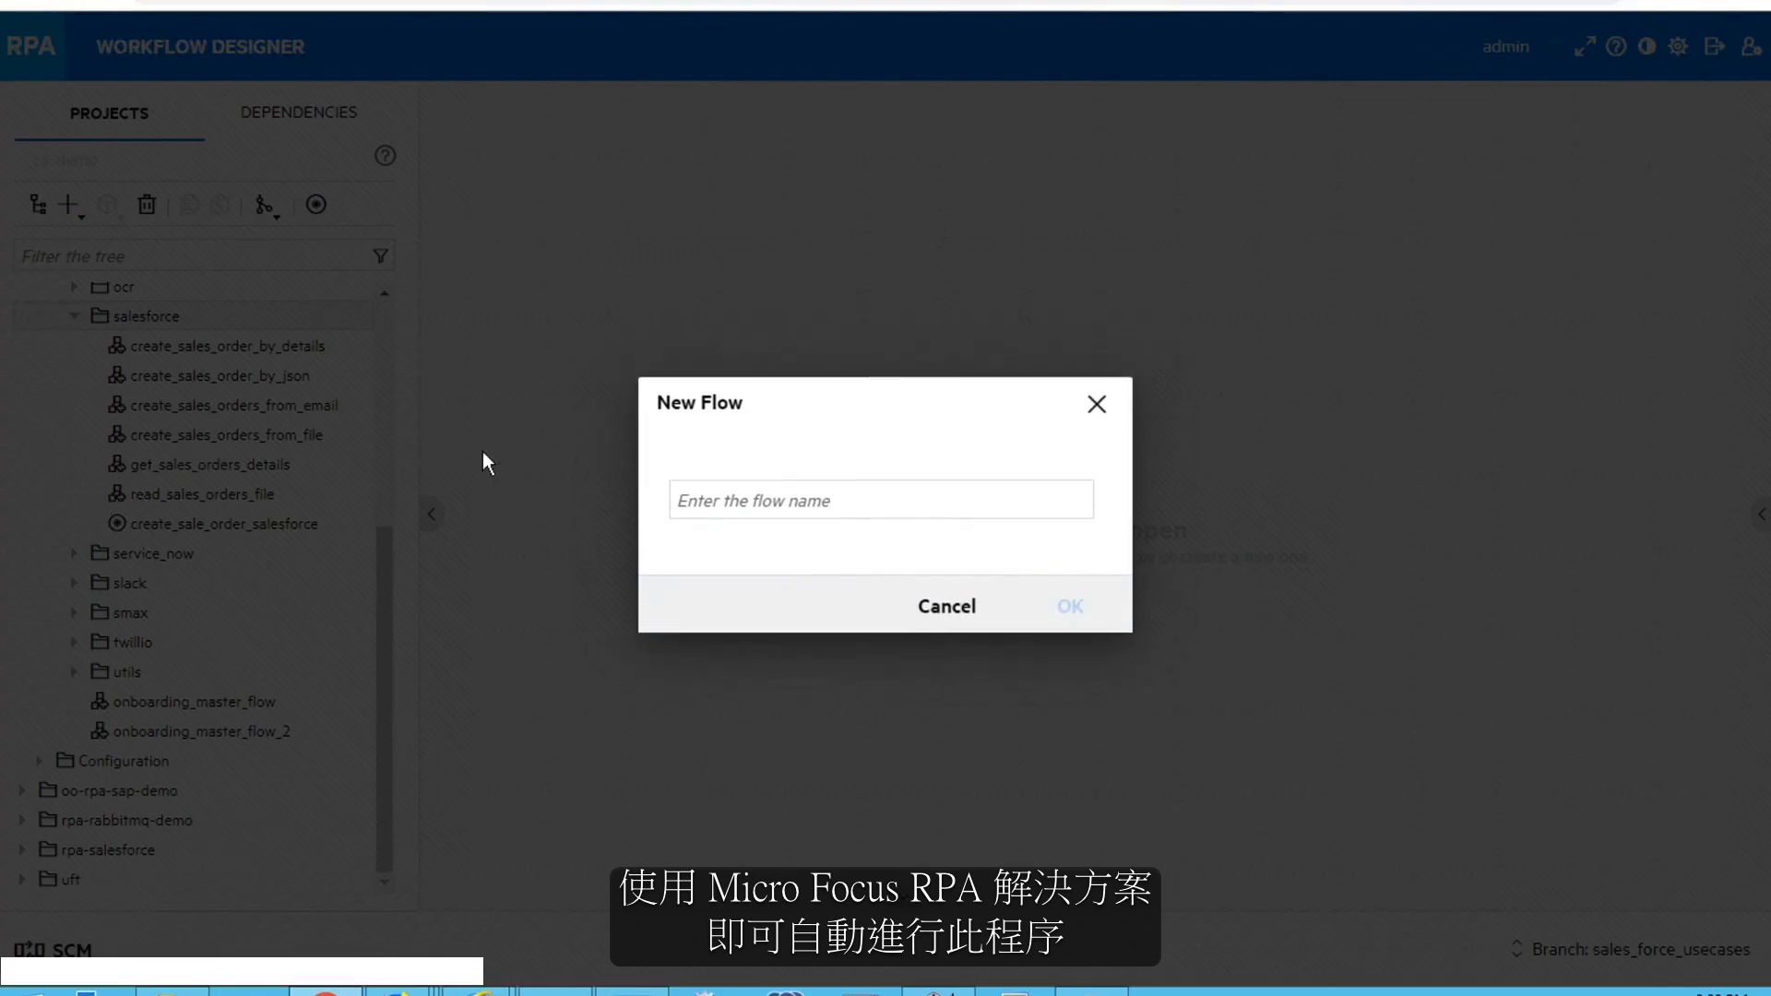
pyautogui.write('create_')
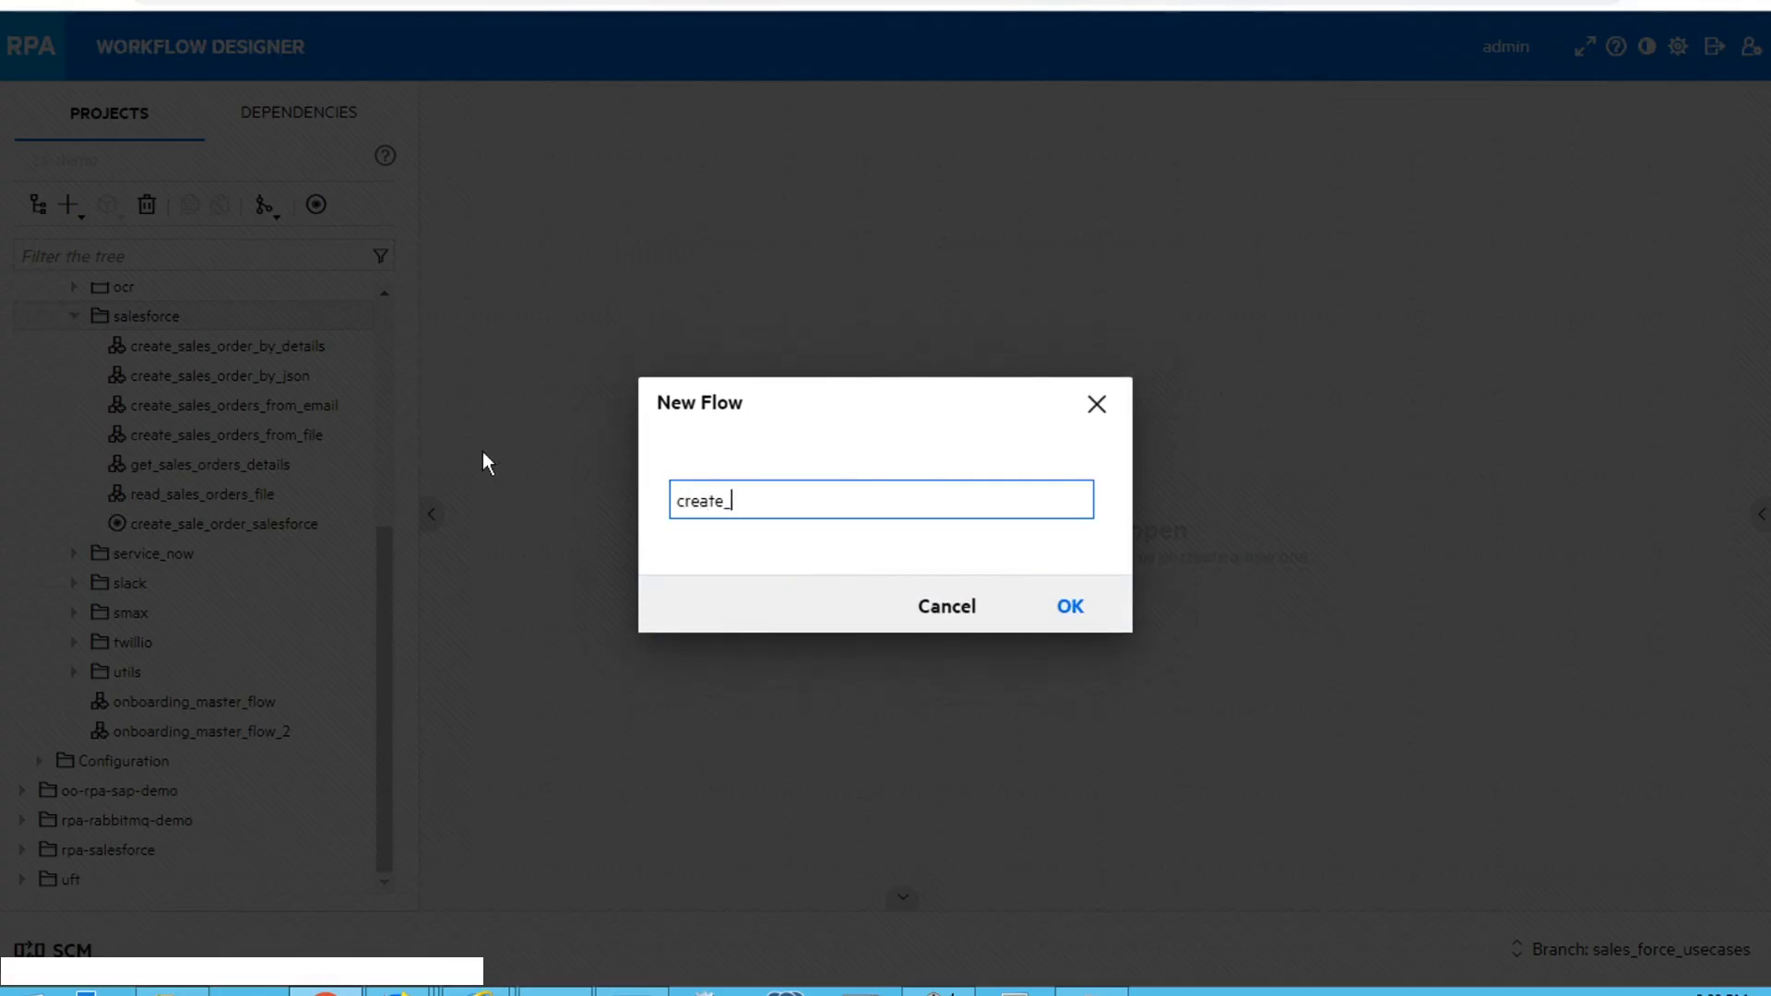
pyautogui.write('sales_order_frome')
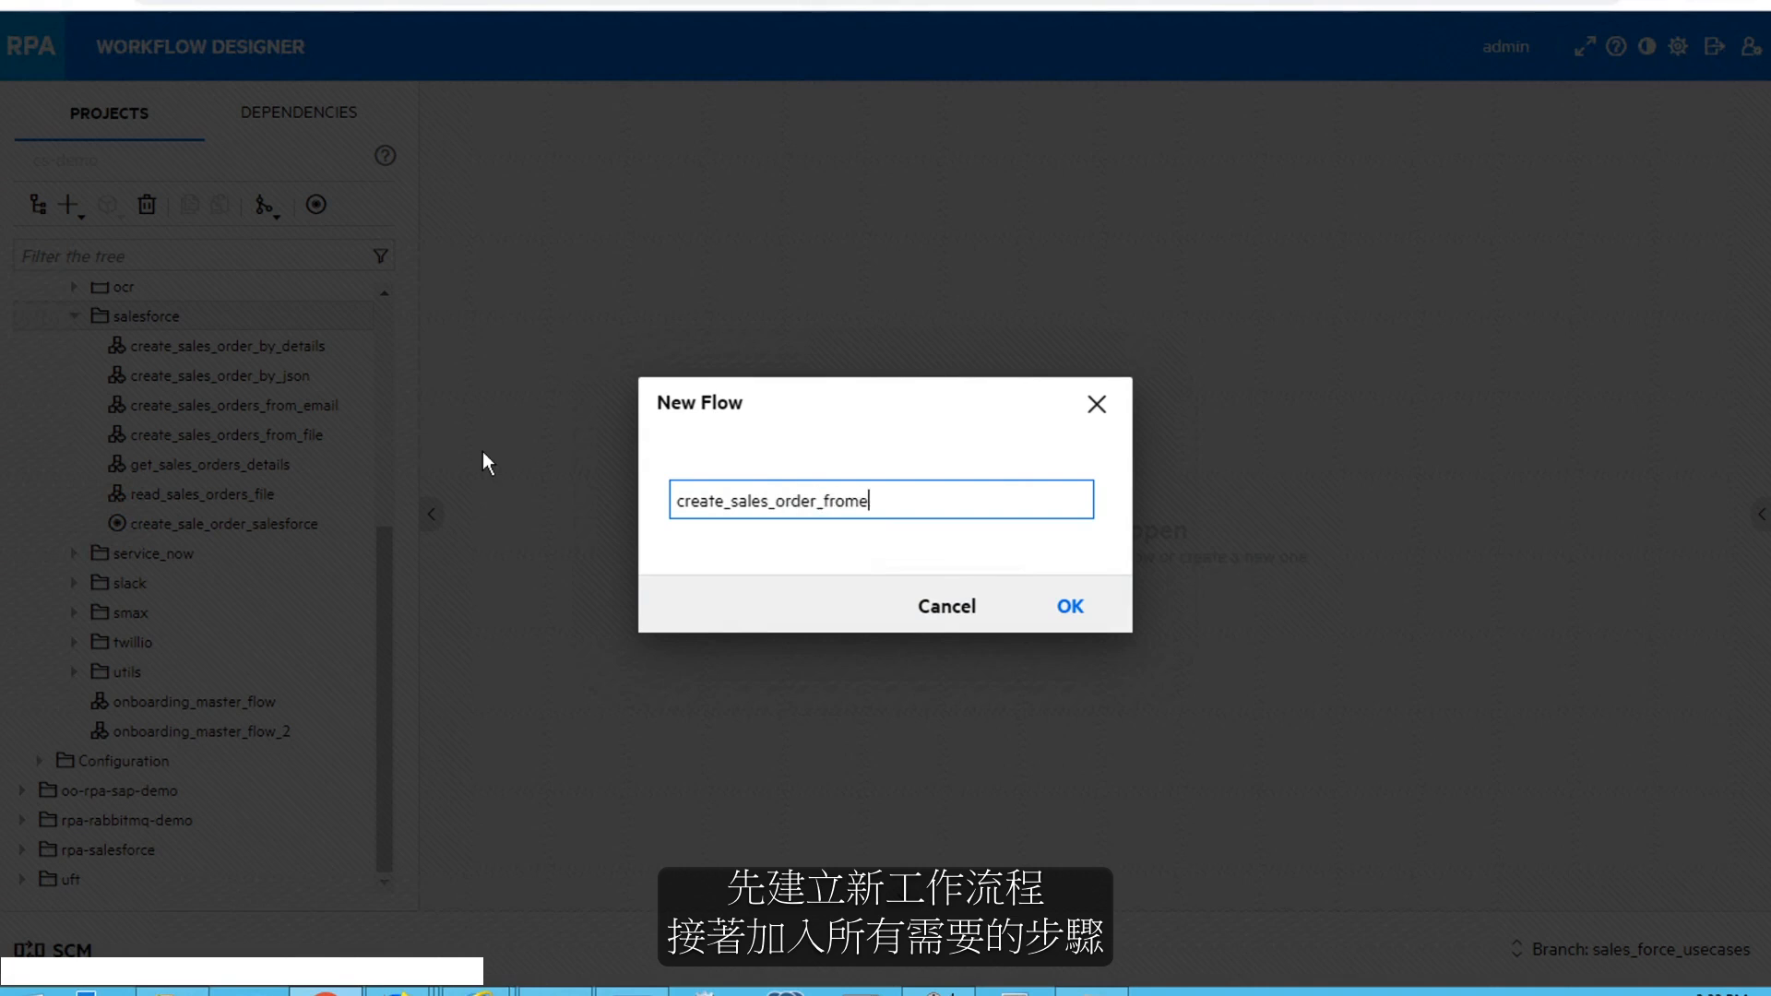
pyautogui.write('email')
pyautogui.click(1070, 606)
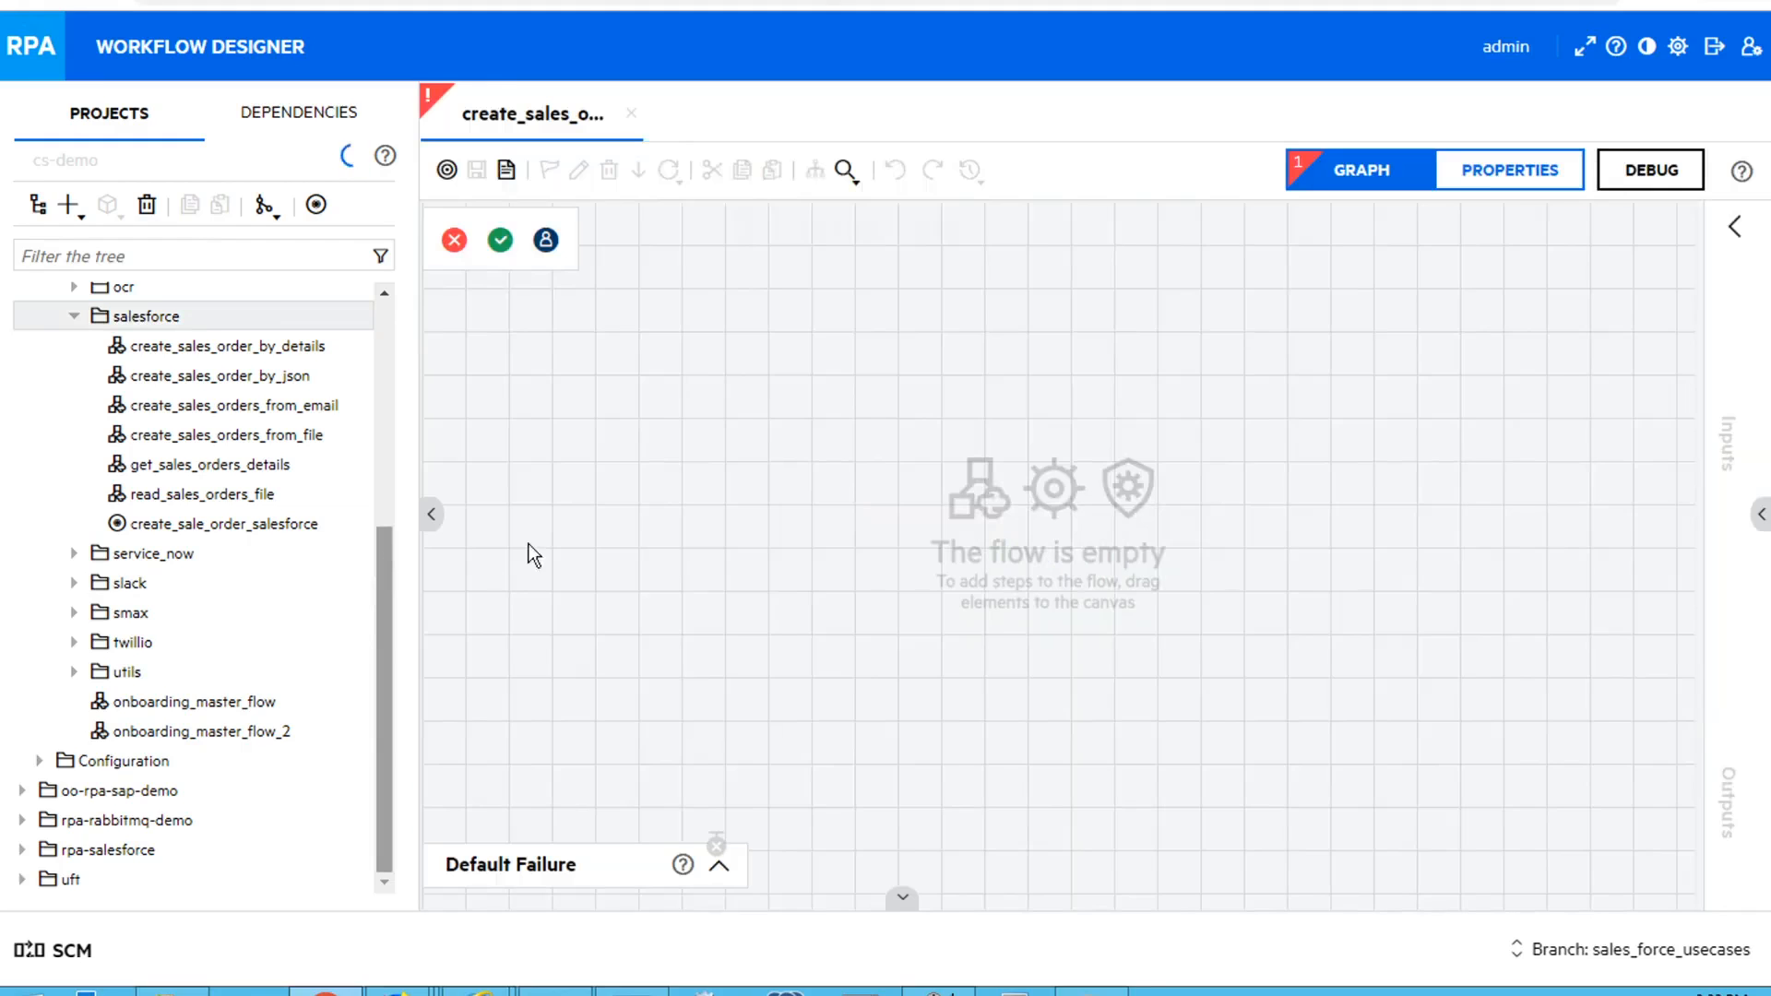
# Add get_mail_message_attachments and read_sales_orders_file to the flow and connect the first step's success response to the second
pyautogui.moveTo(384, 672); pyautogui.dragTo(395, 391)
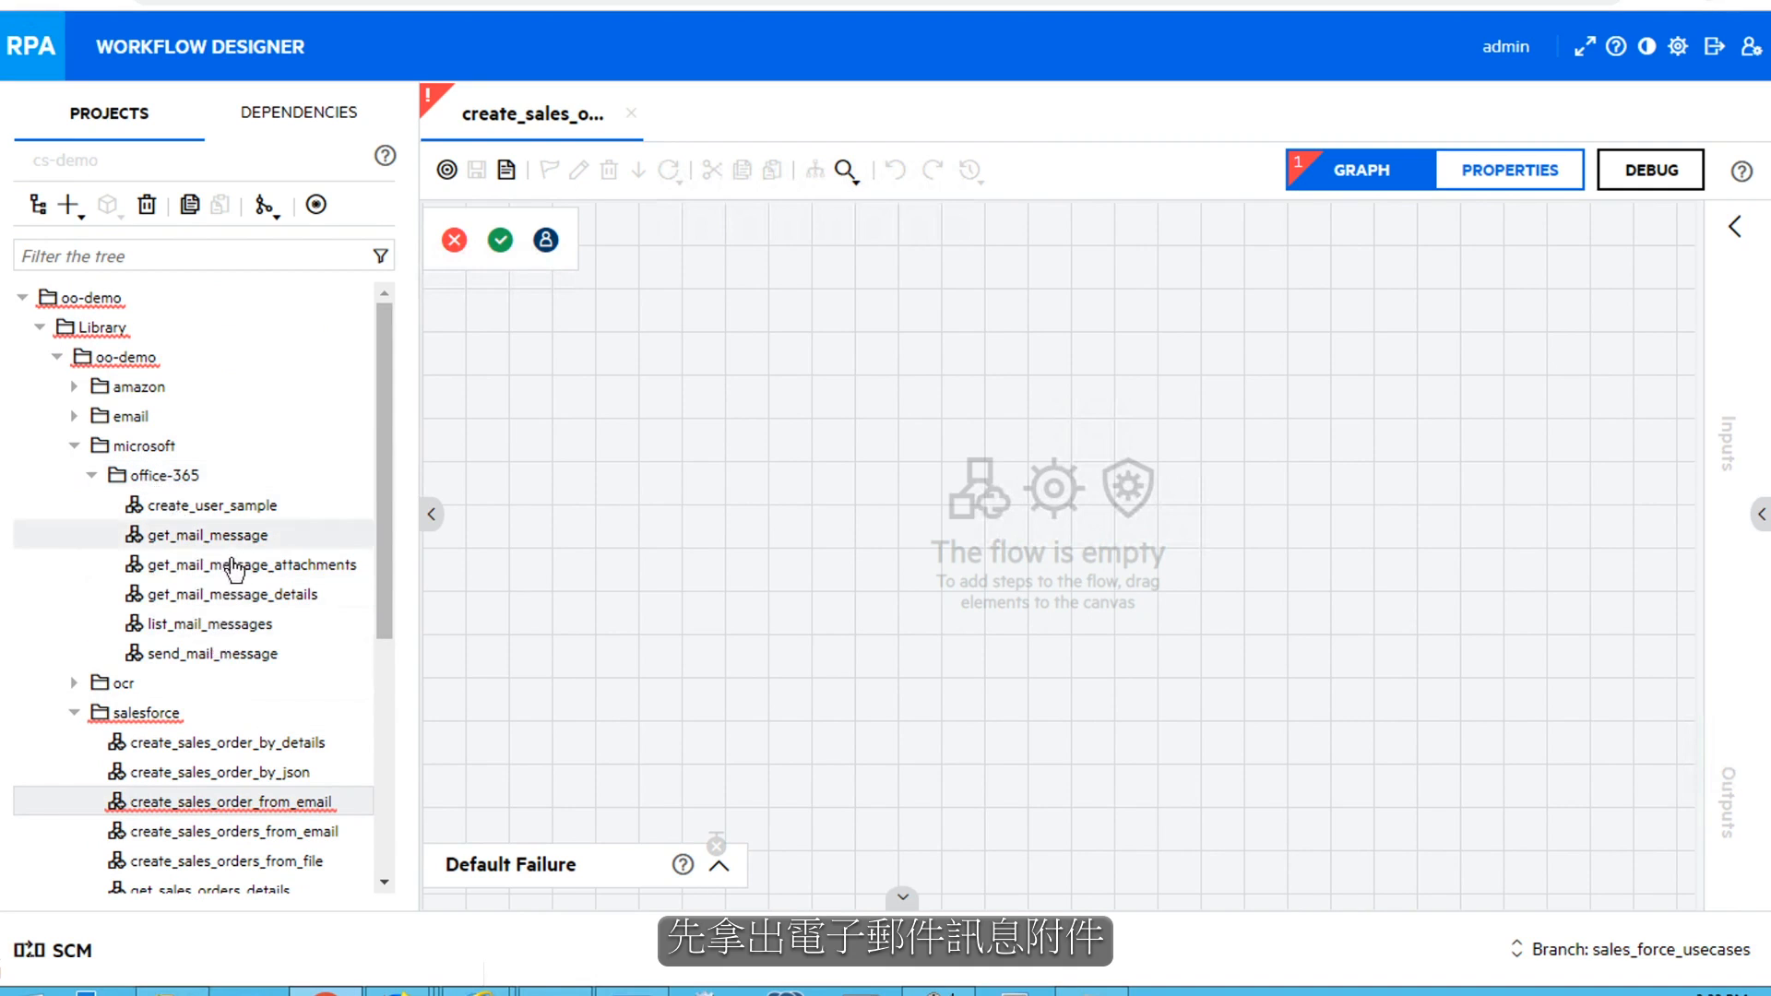
pyautogui.moveTo(235, 564); pyautogui.dragTo(574, 397)
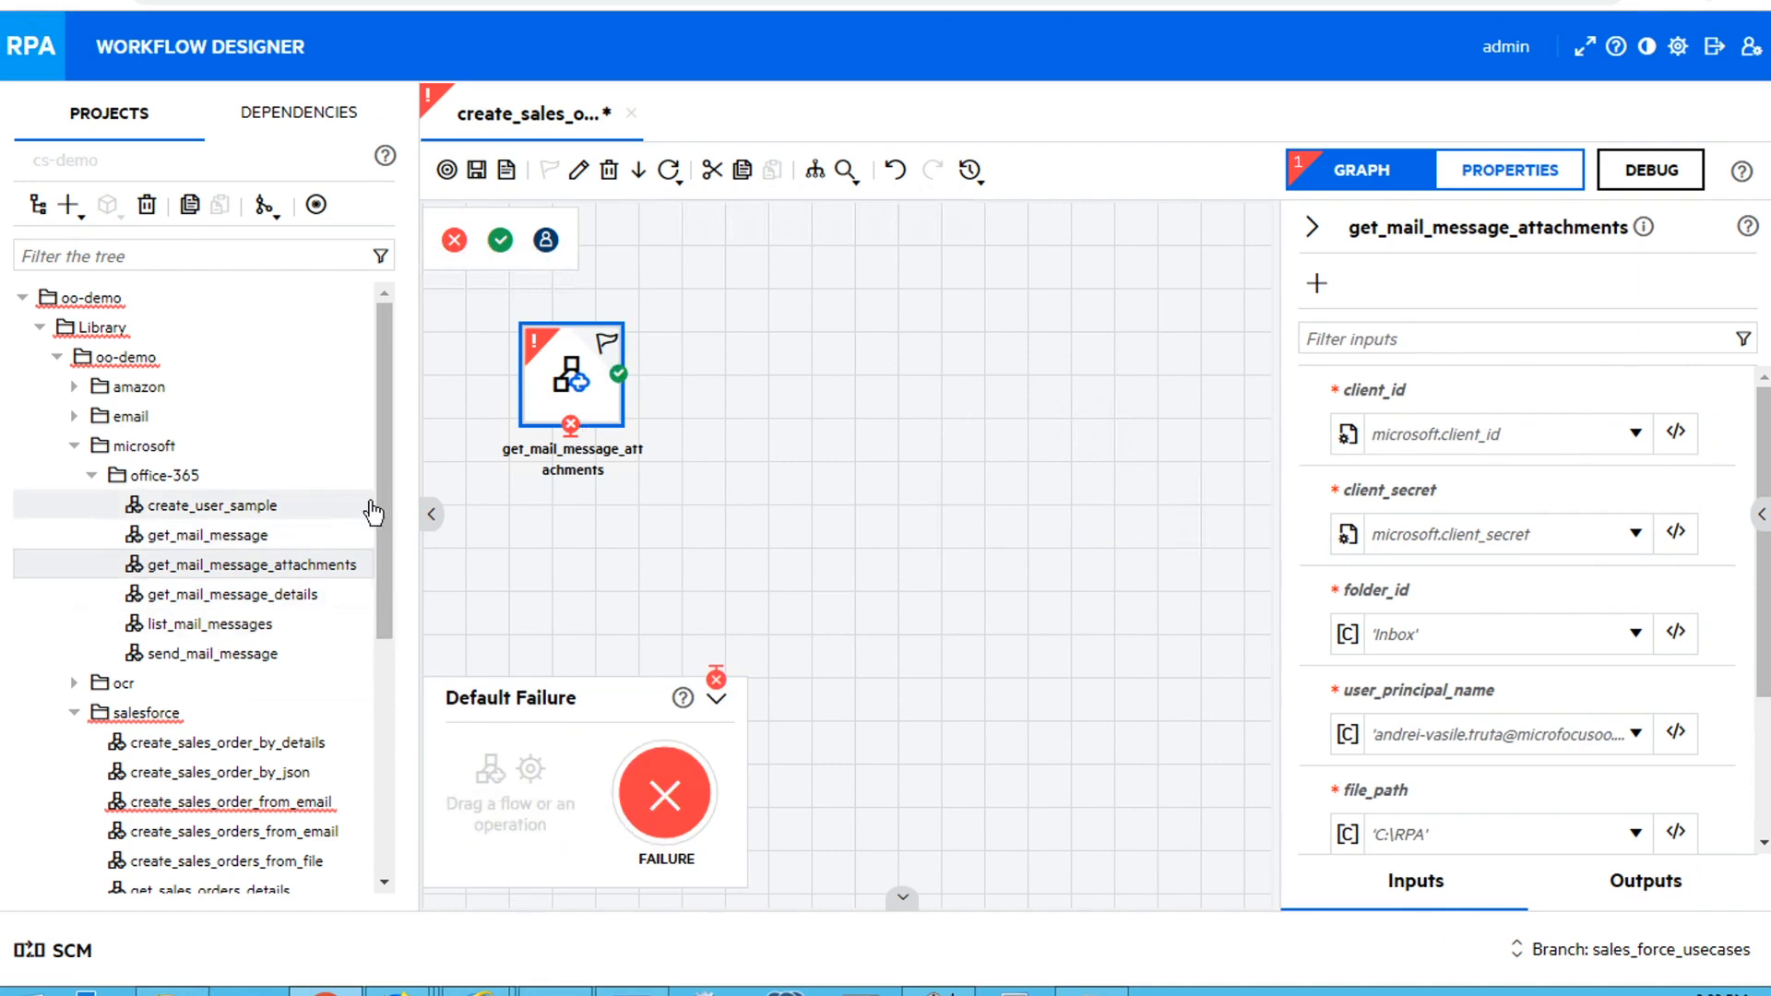
pyautogui.moveTo(380, 500); pyautogui.dragTo(386, 605)
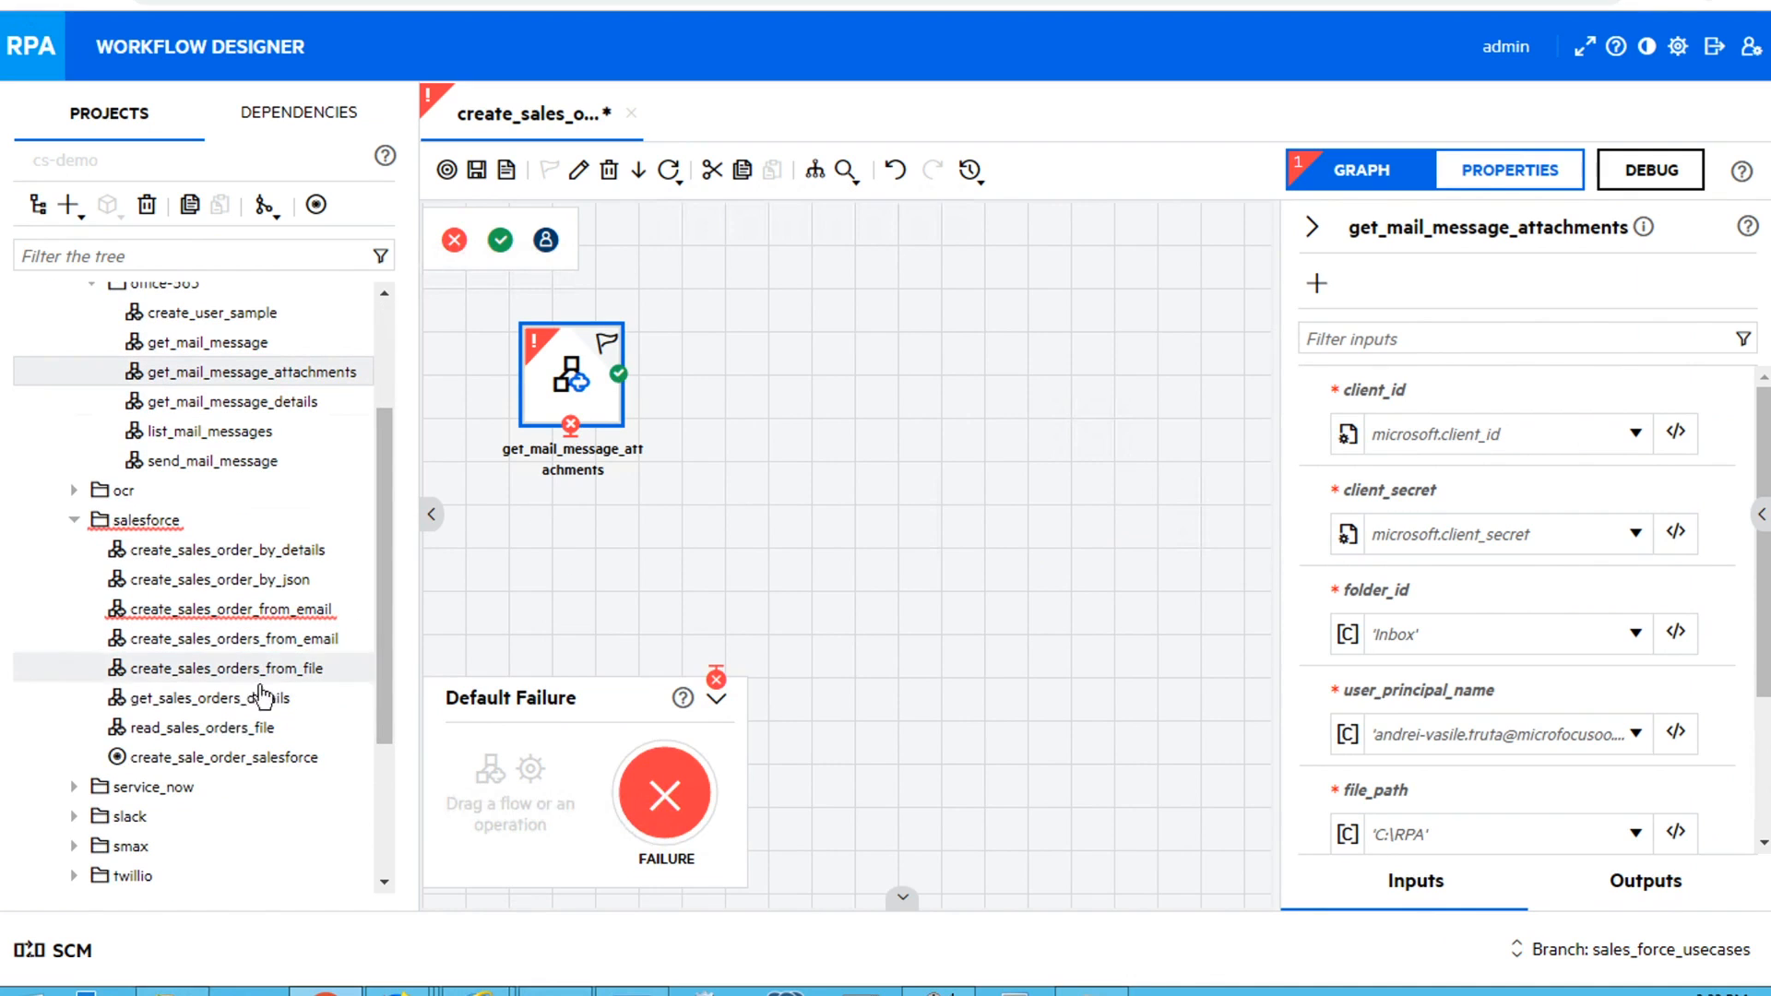
pyautogui.moveTo(266, 728); pyautogui.dragTo(820, 396)
pyautogui.moveTo(619, 374); pyautogui.dragTo(820, 374)
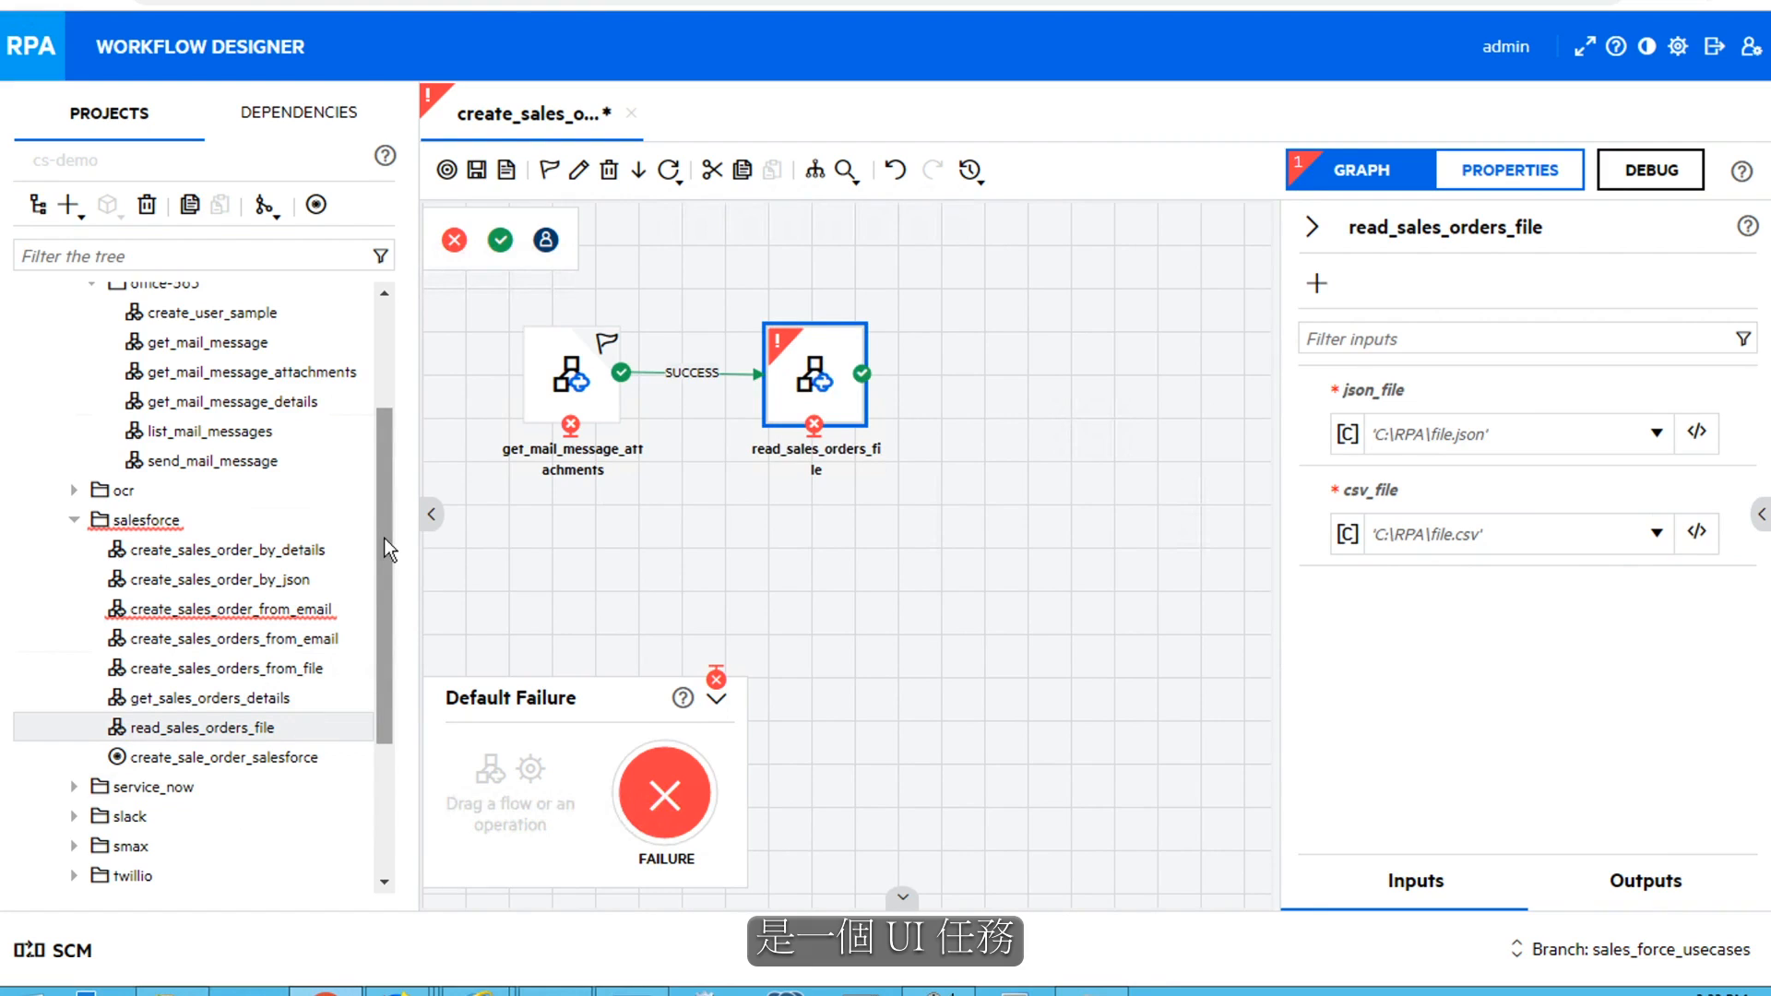
# Create a new RPA activity named create_sales_order in the salesforce folder, keeping Use Record and Run Settings enabled
pyautogui.moveTo(384, 539); pyautogui.dragTo(390, 652)
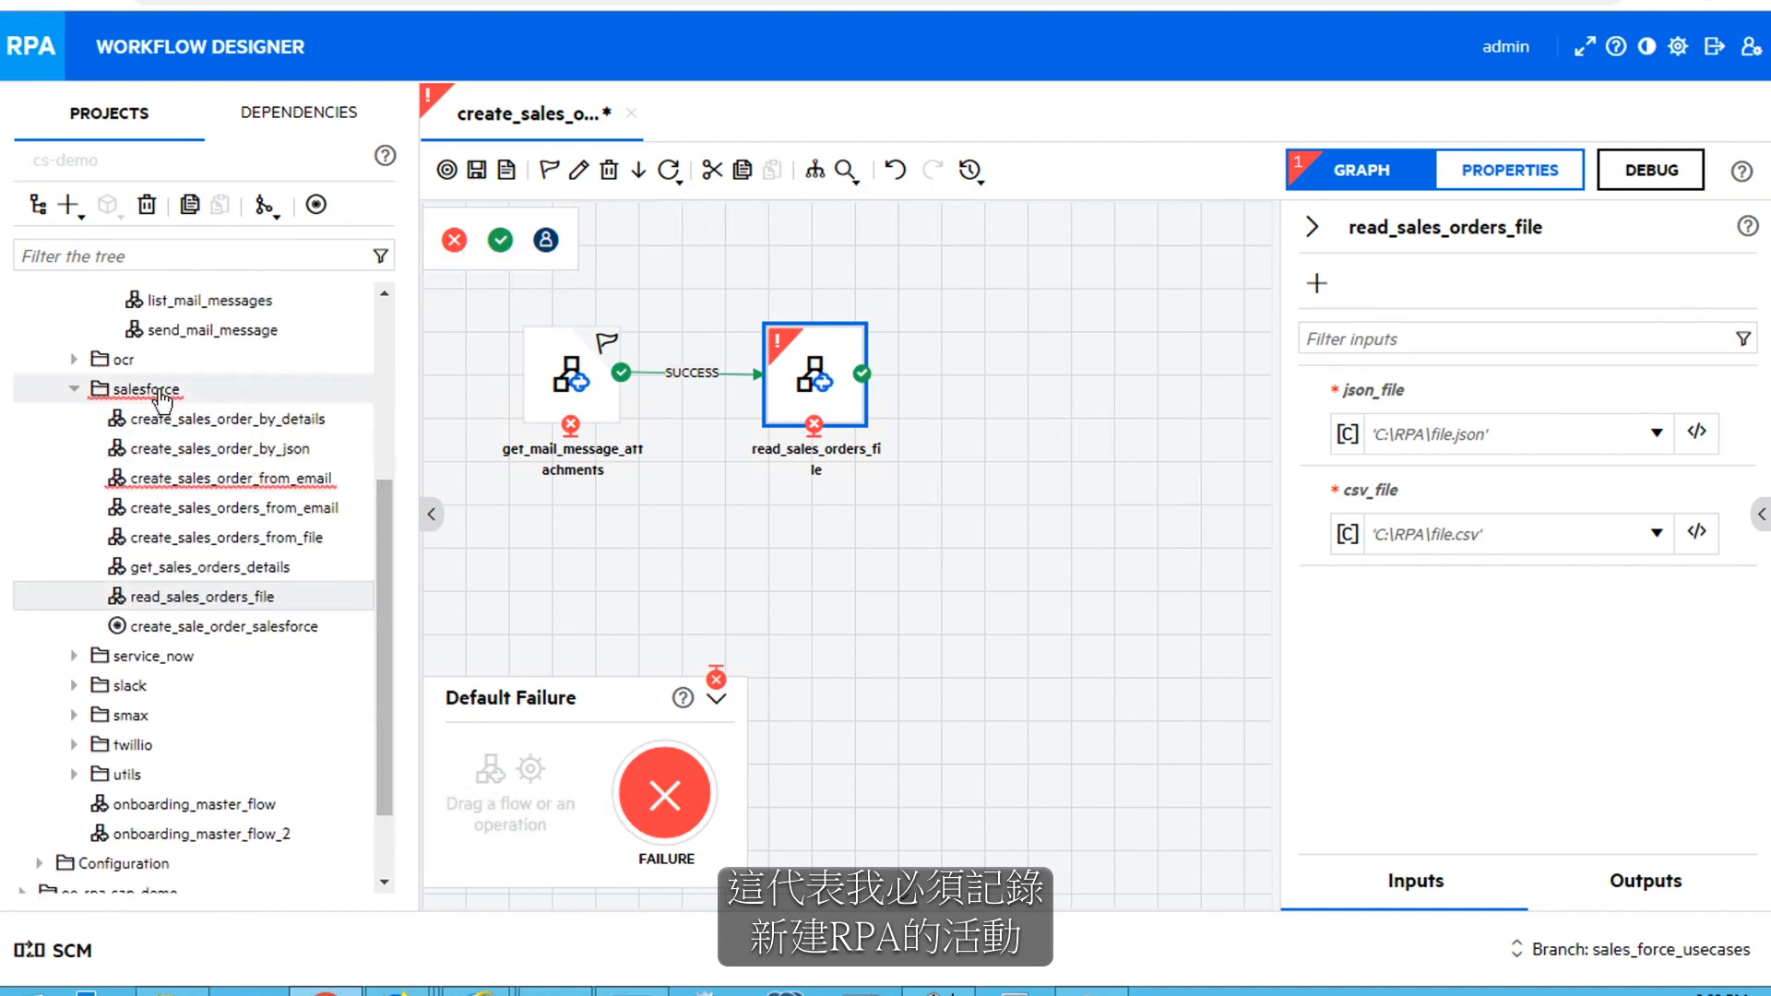
pyautogui.rightClick(164, 393)
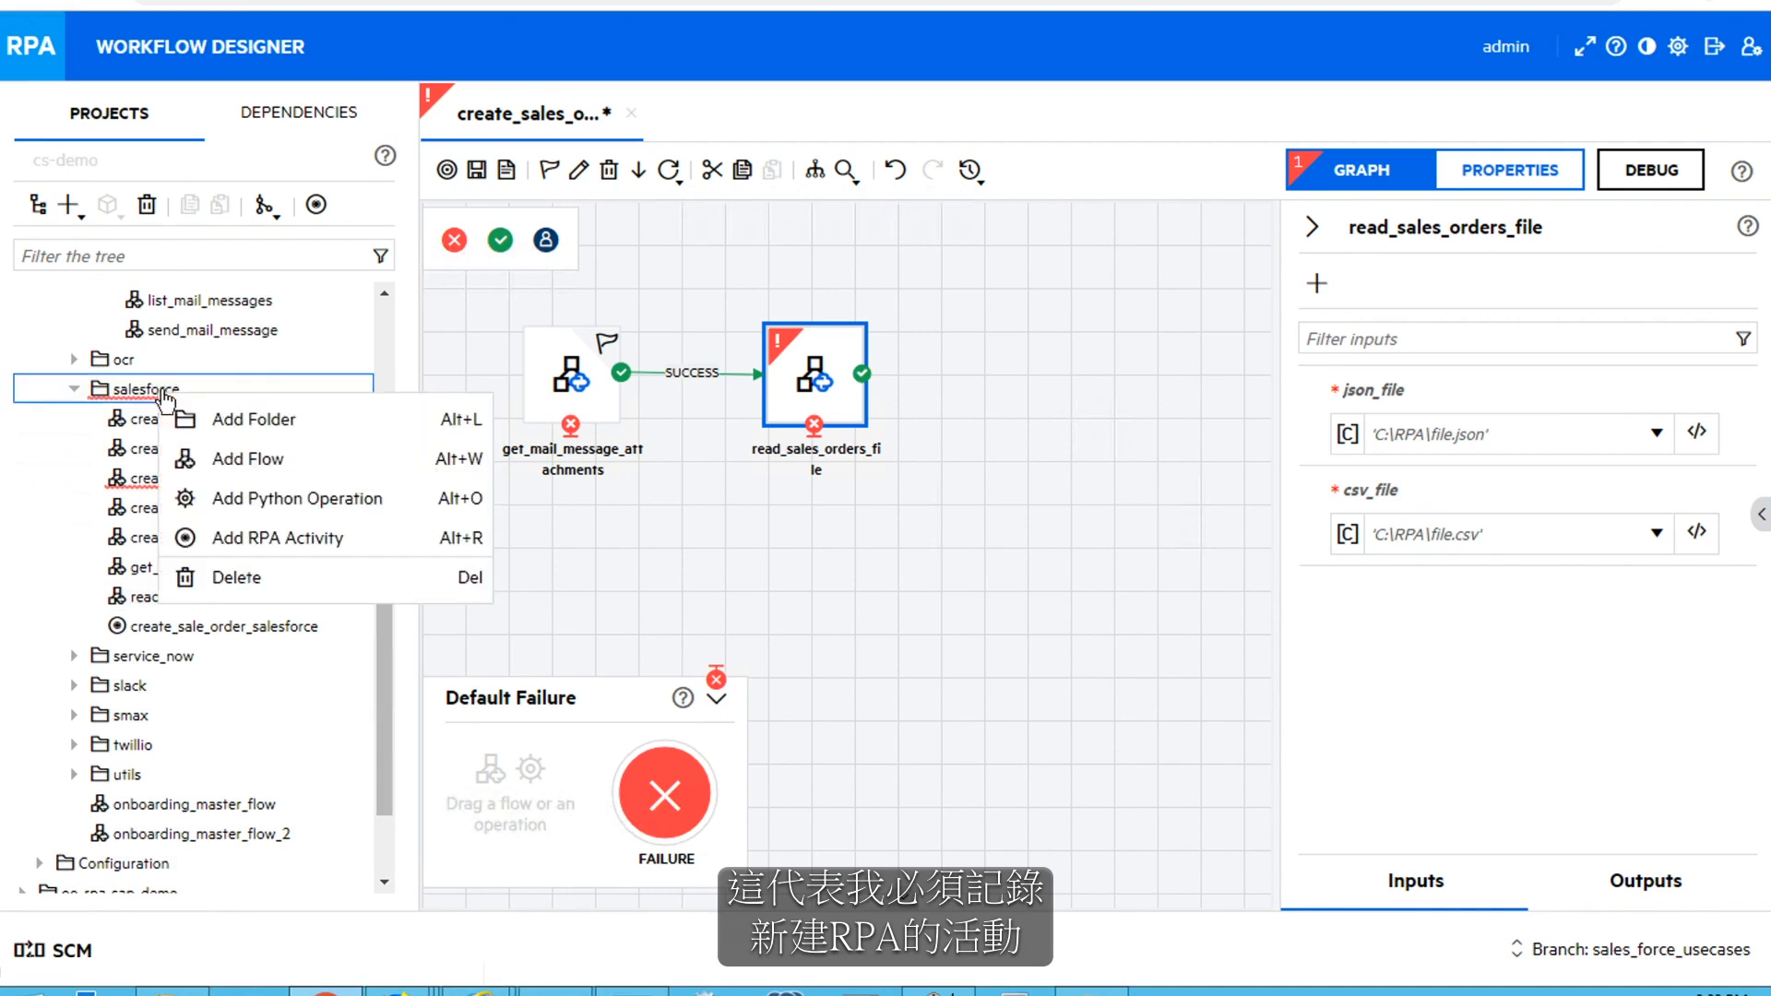
pyautogui.click(215, 541)
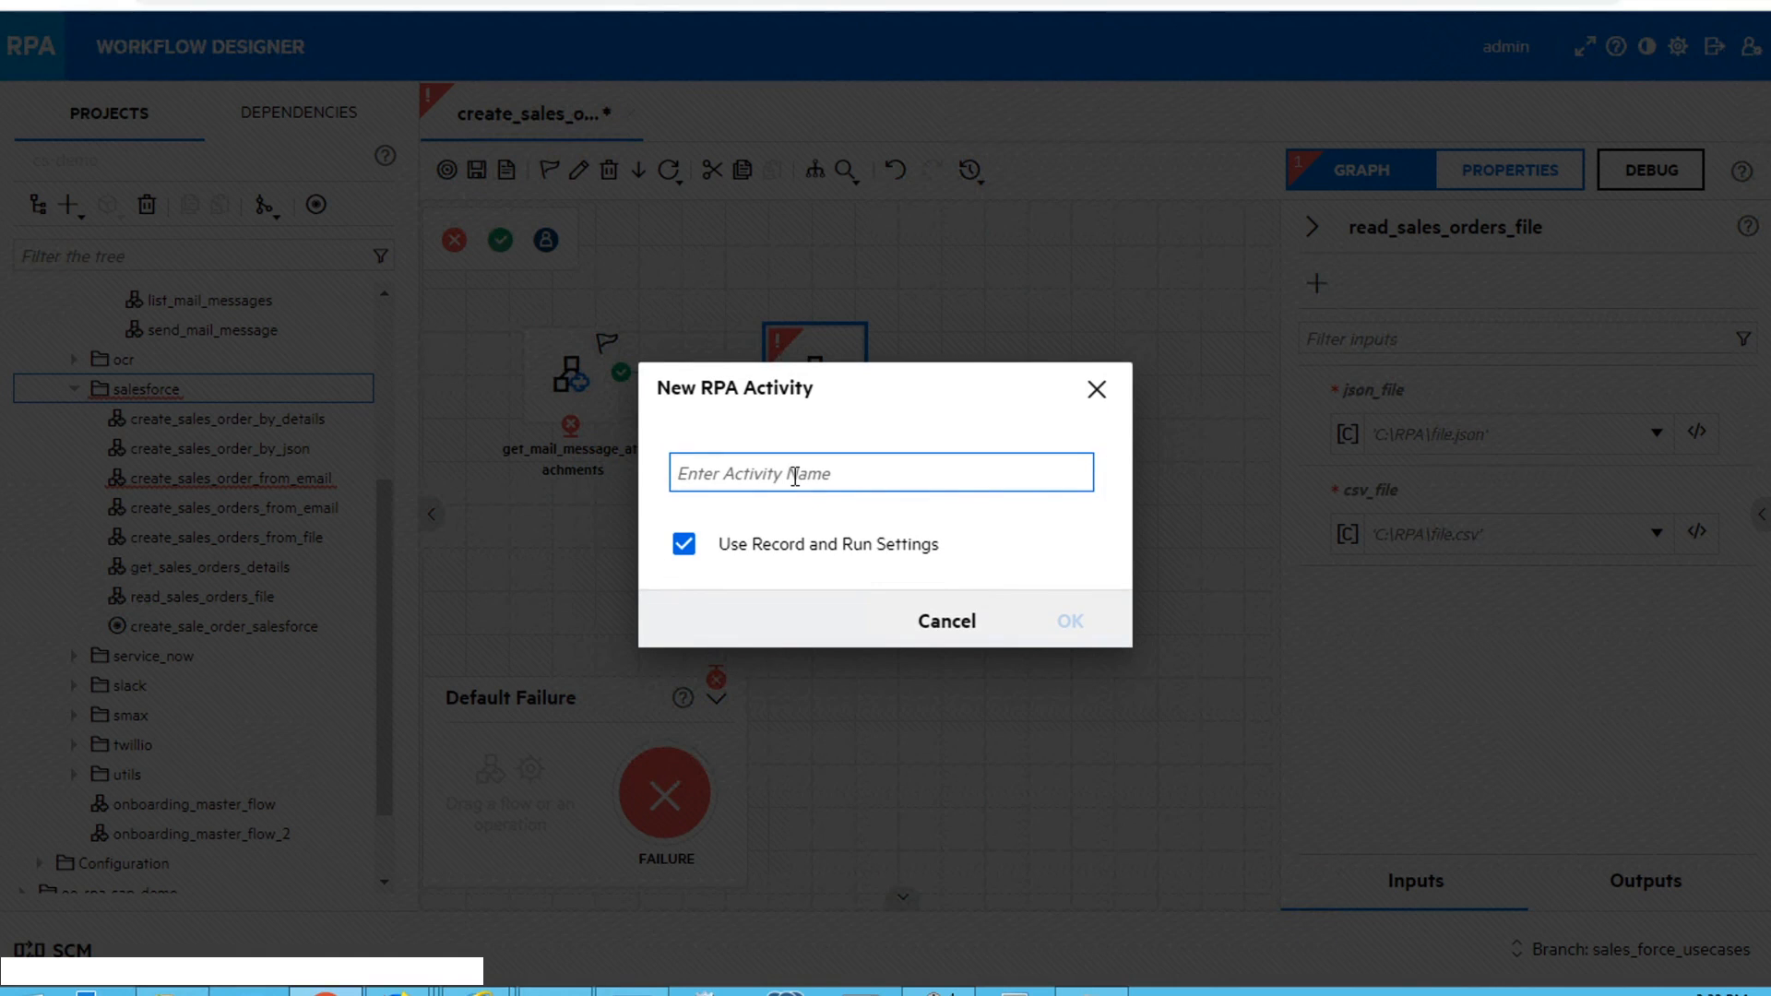
pyautogui.write('create_sales_order')
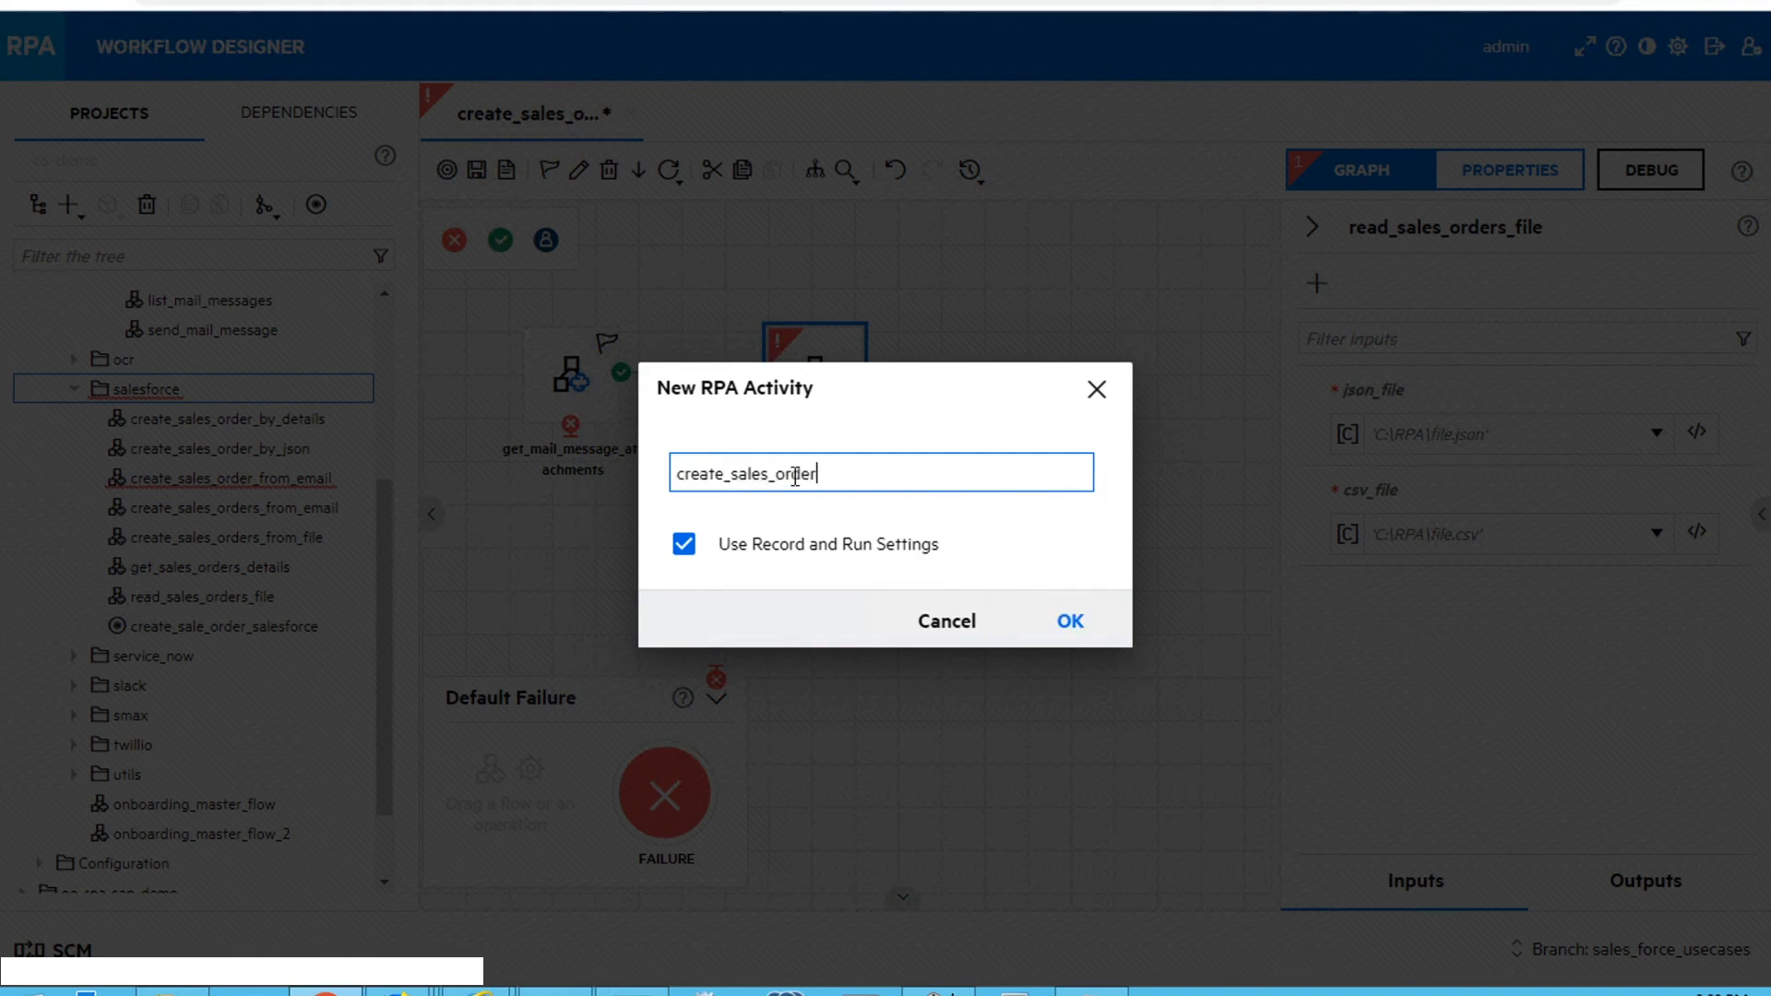
pyautogui.click(1071, 624)
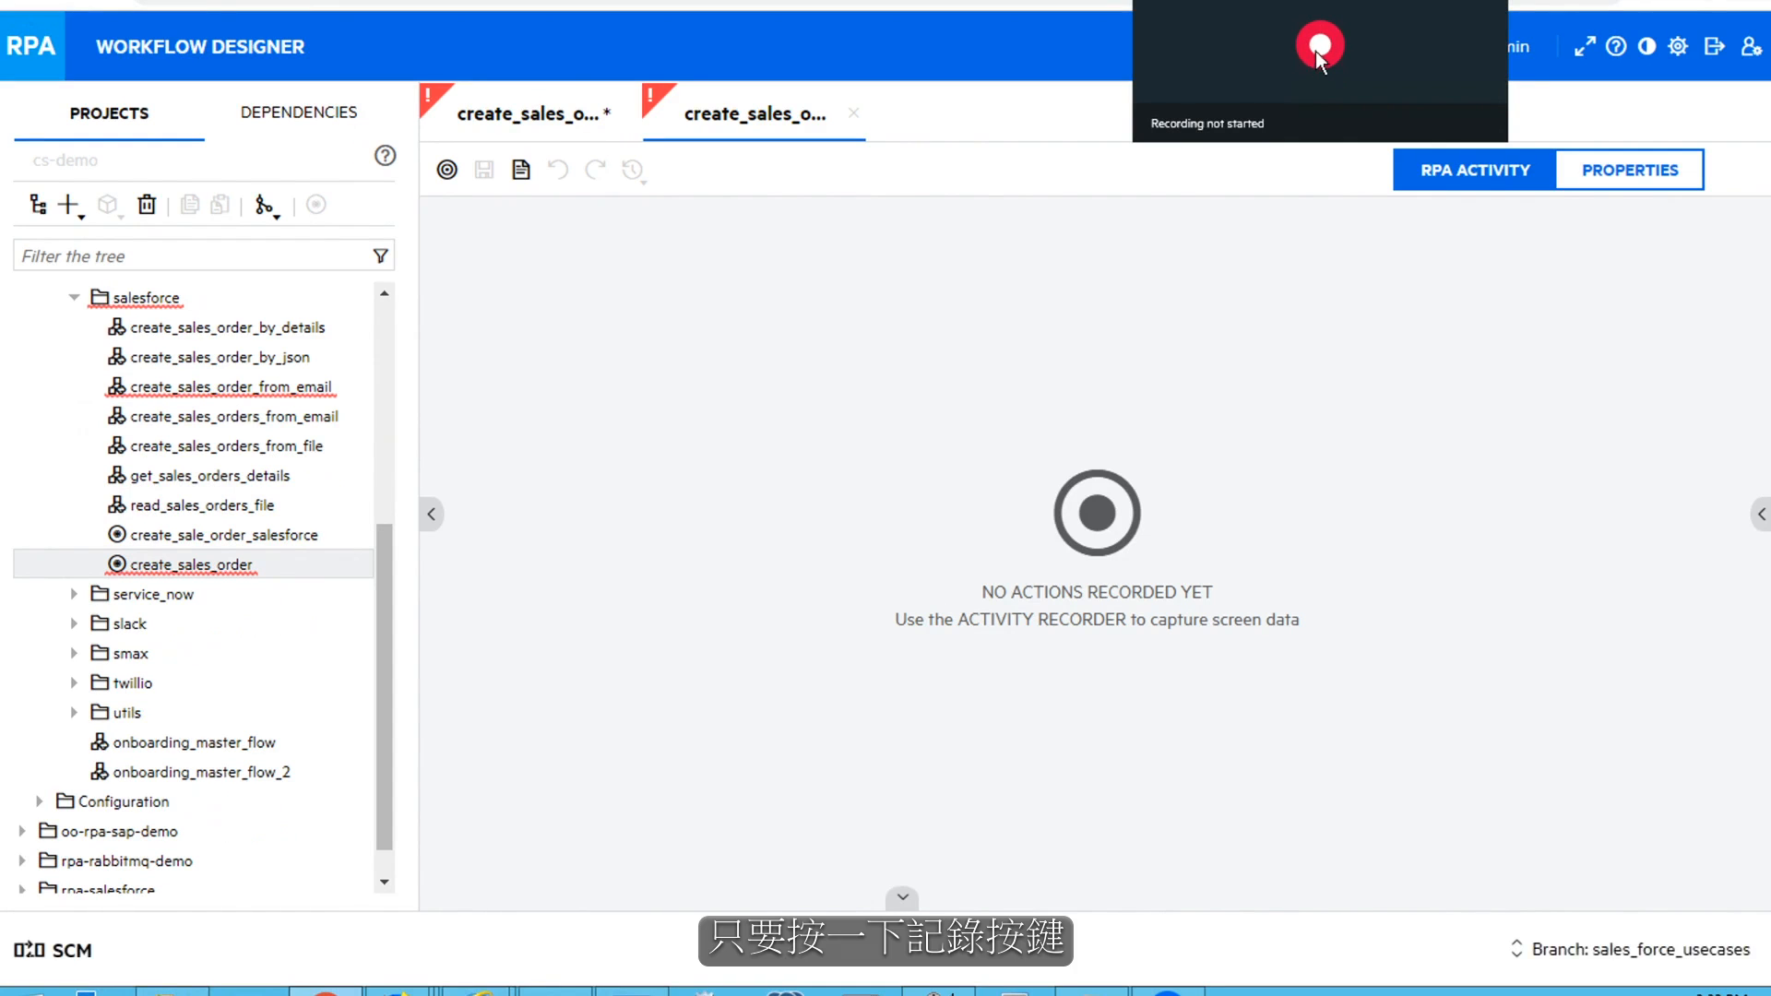
# Start recording the activity and switch to the Salesforce login page in Firefox
pyautogui.click(1315, 51)
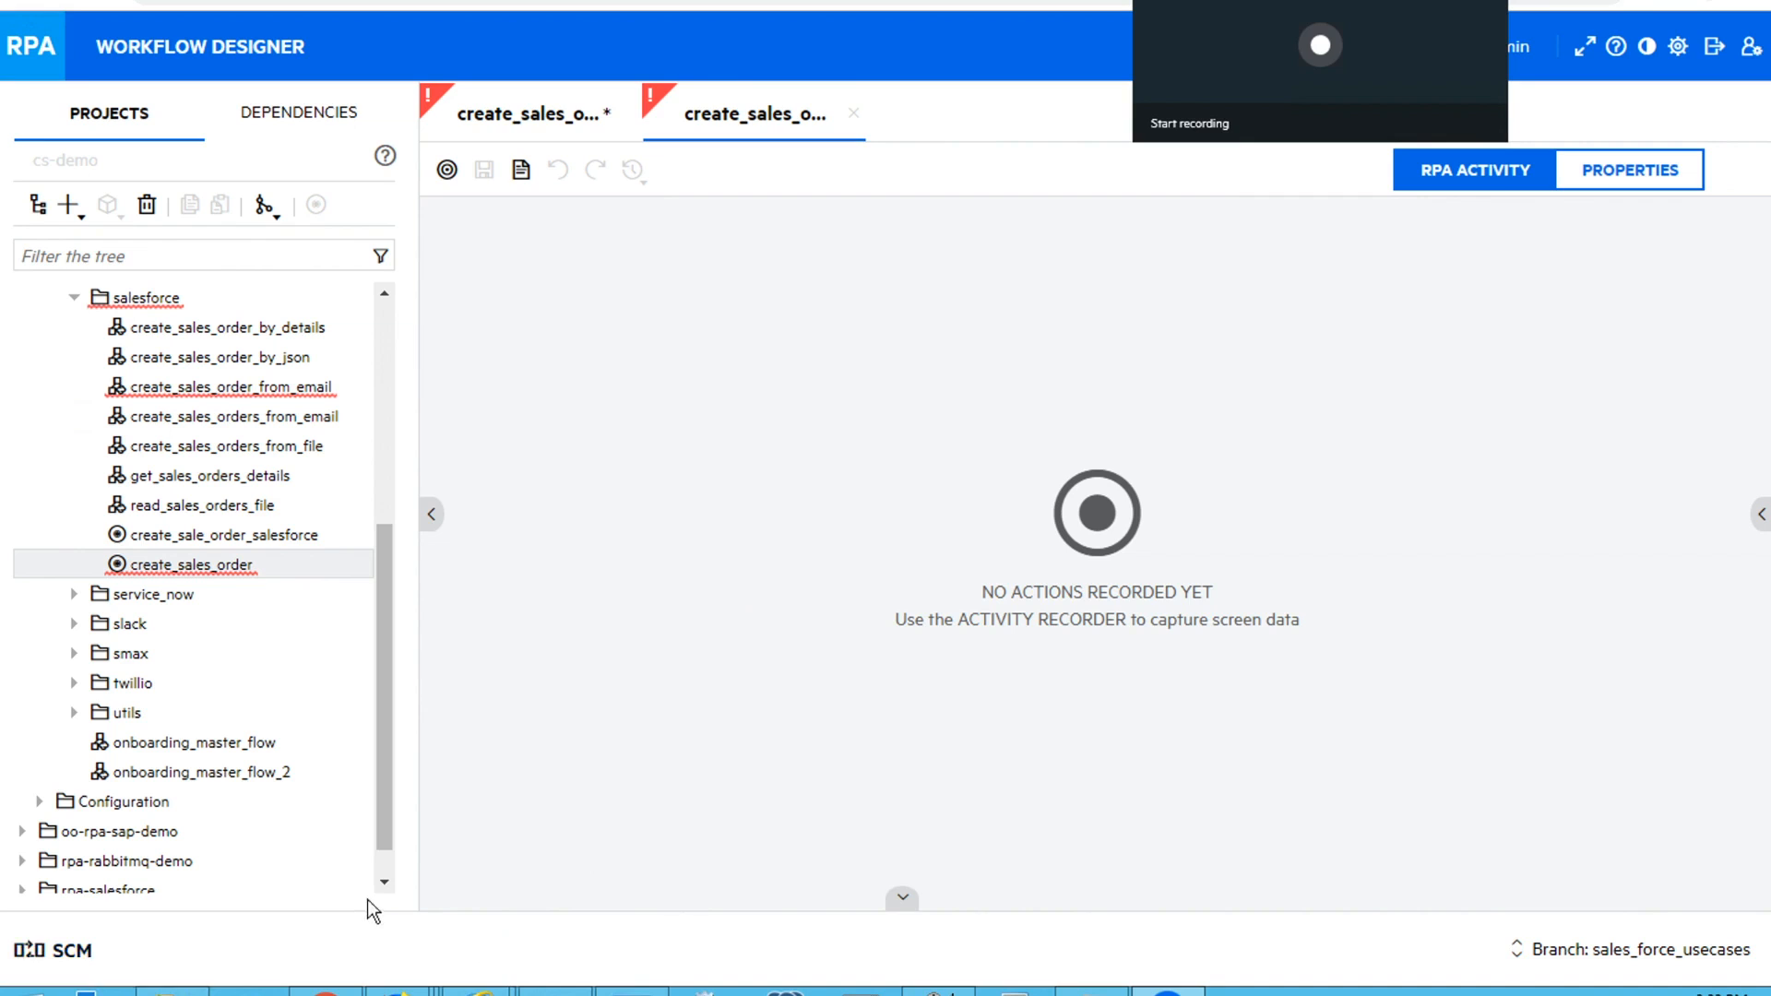
pyautogui.click(398, 992)
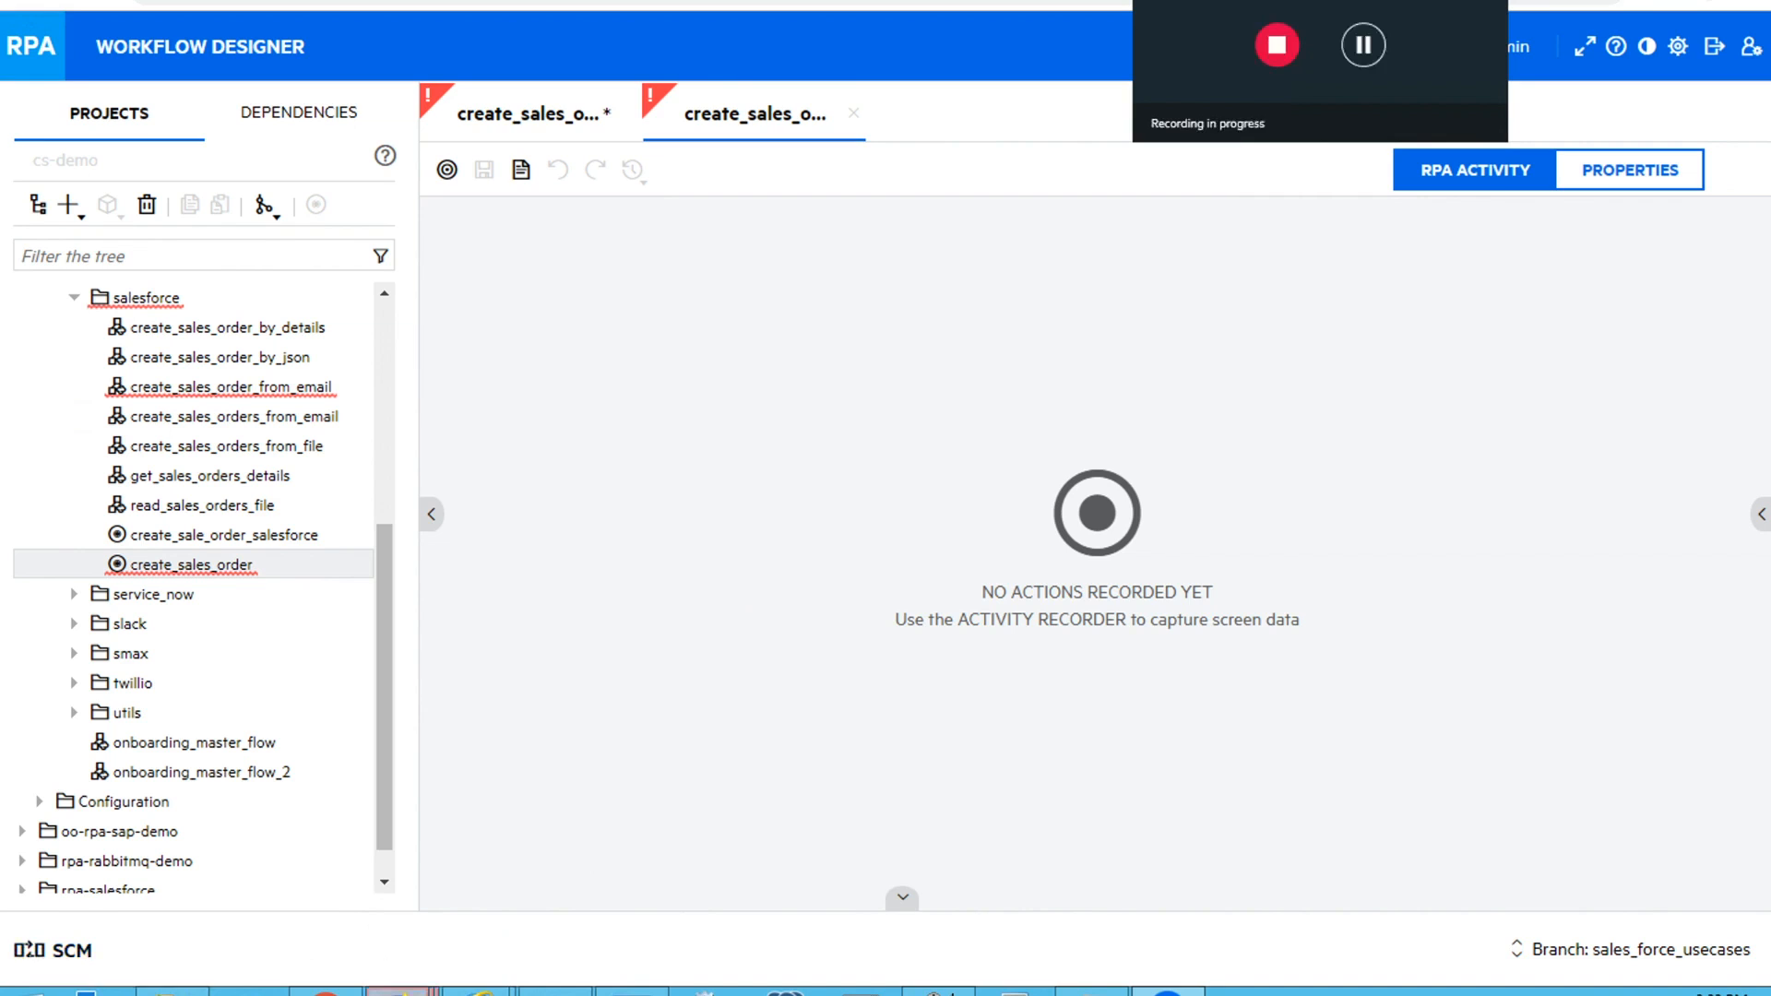
pyautogui.click(935, 888)
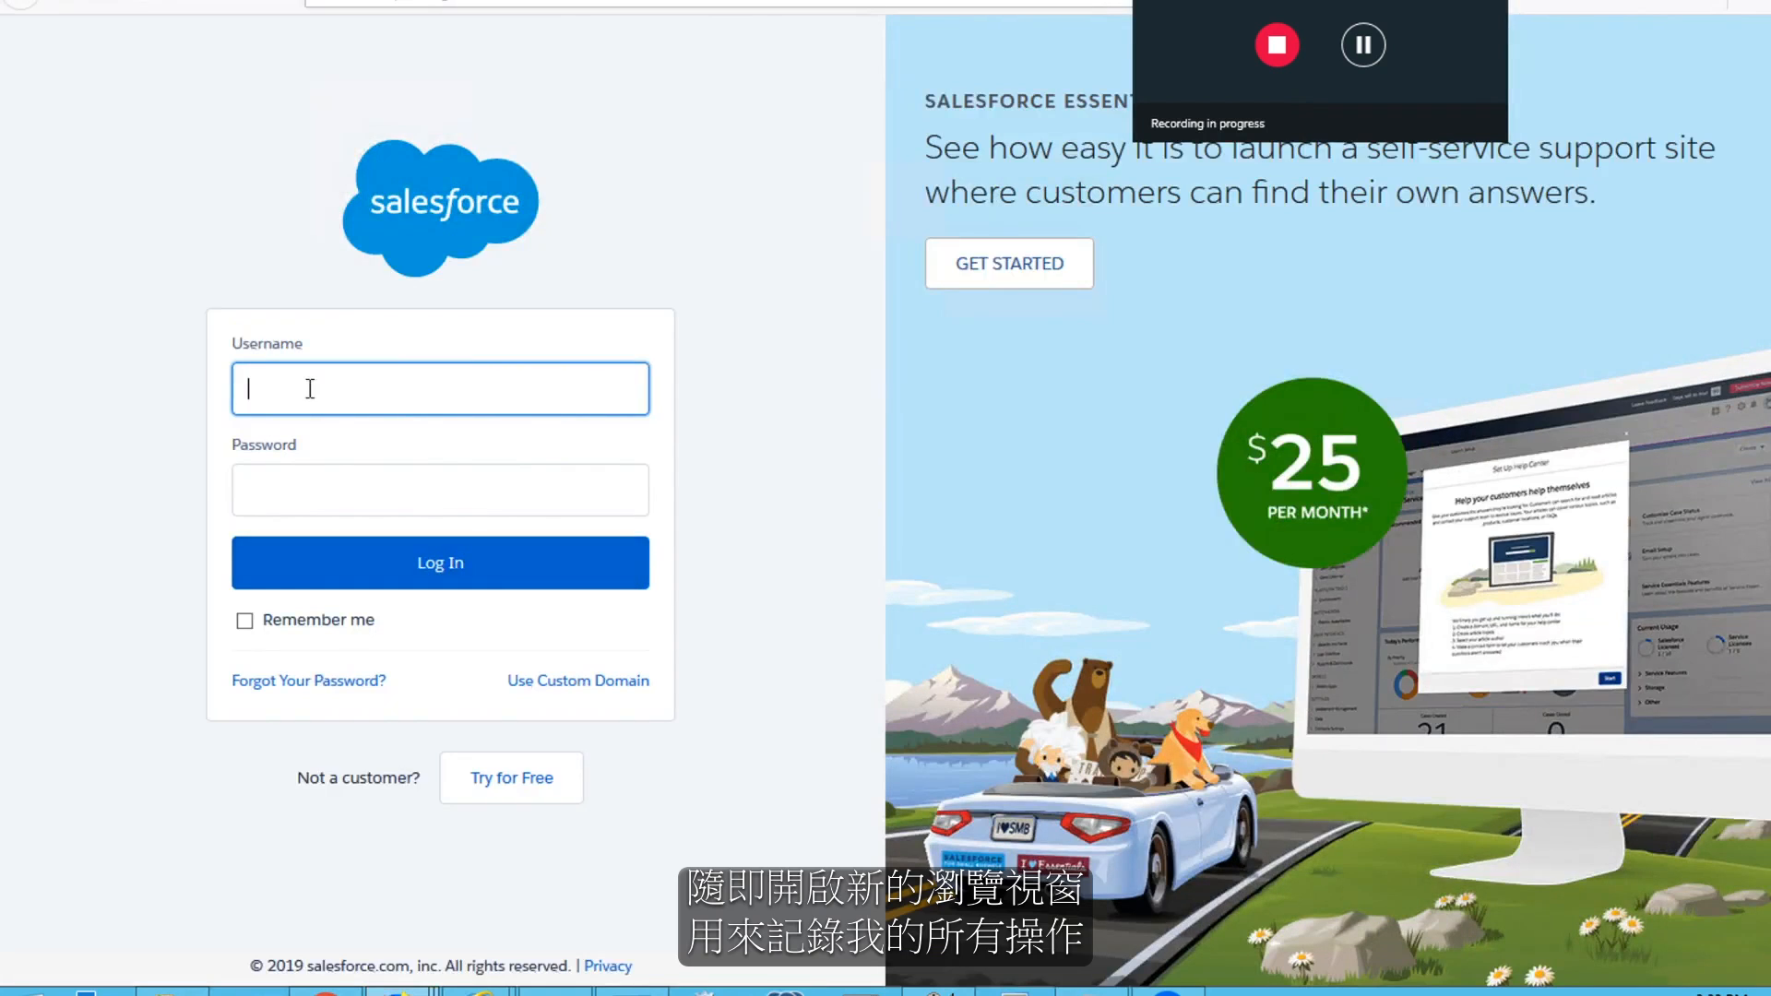
# Log in to Salesforce with the account username and password, declining to save the login in the browser
pyautogui.write('cri')
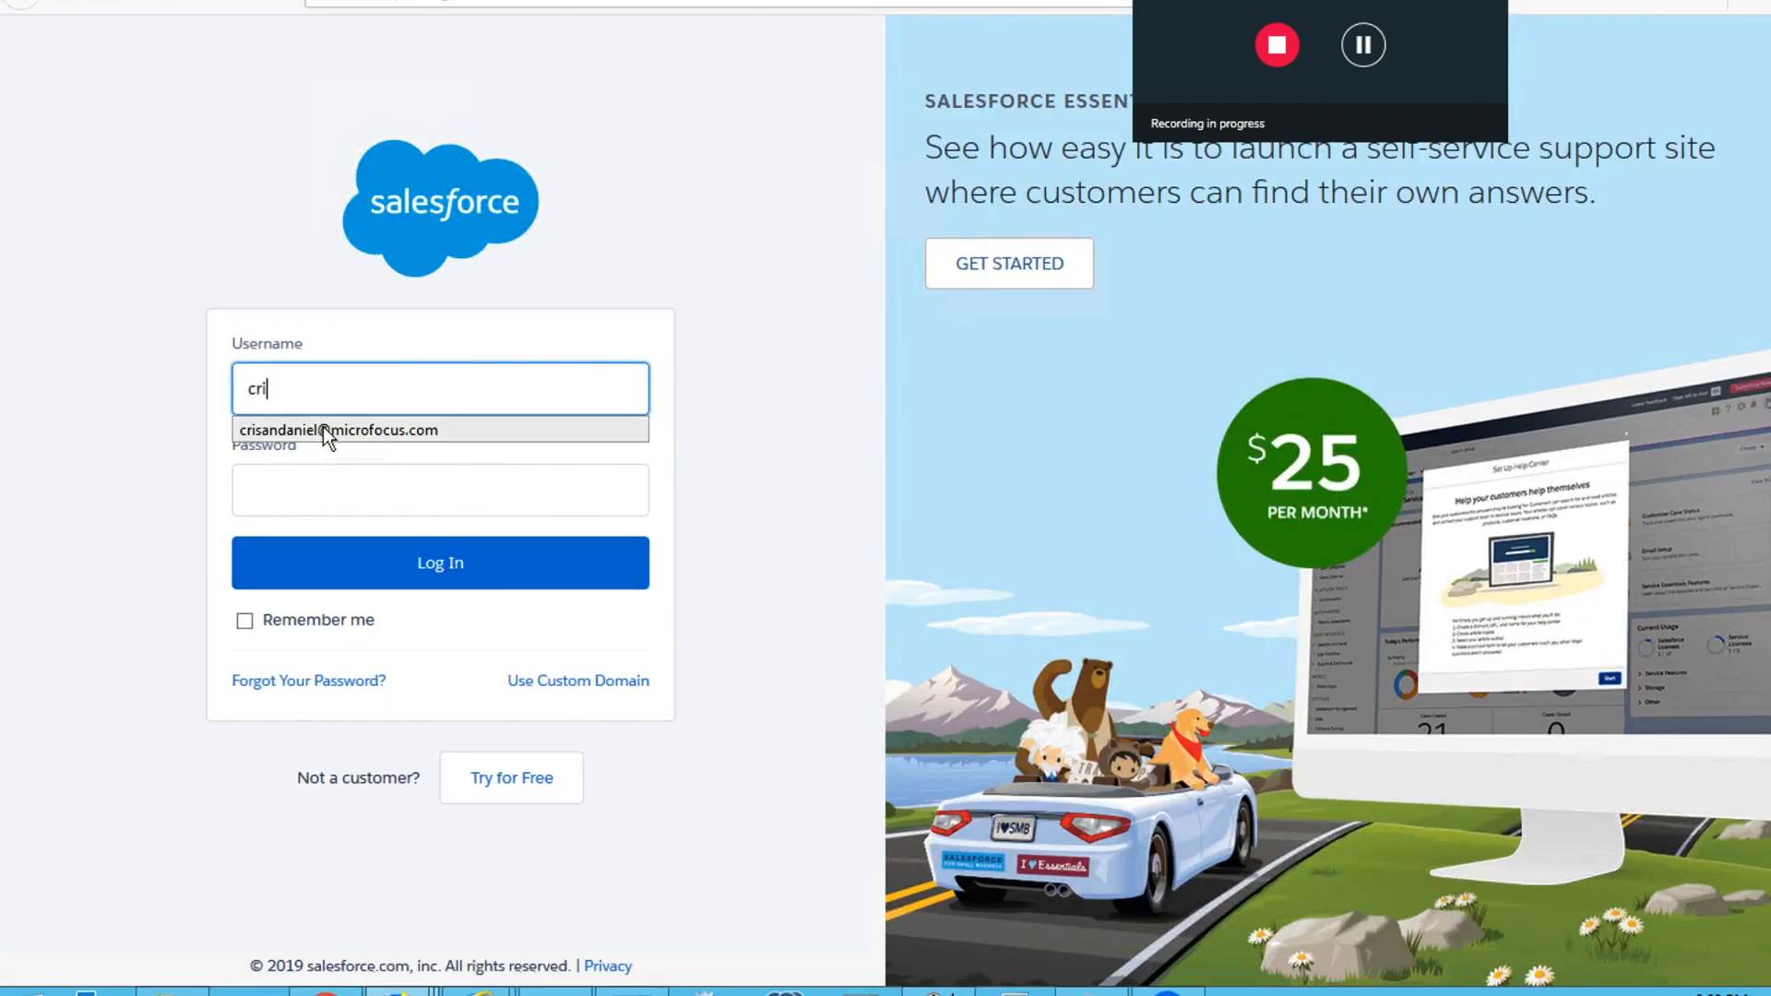
pyautogui.click(323, 428)
pyautogui.click(322, 490)
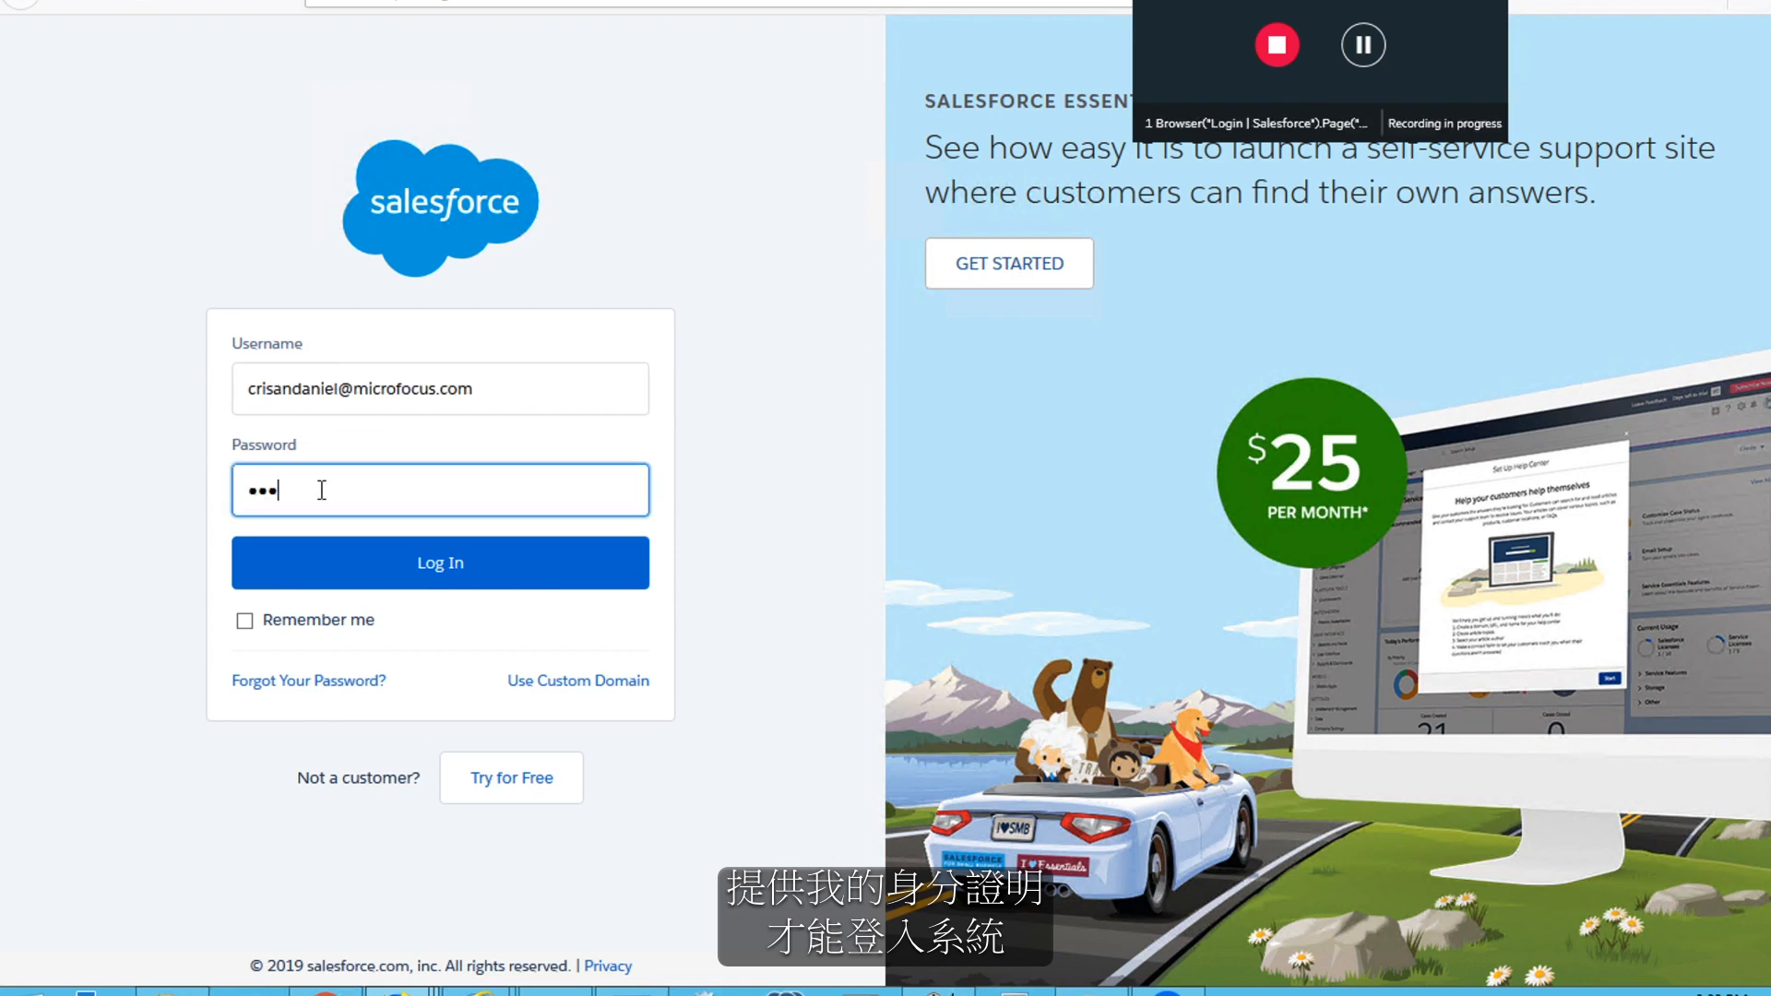
pyautogui.write('•••')
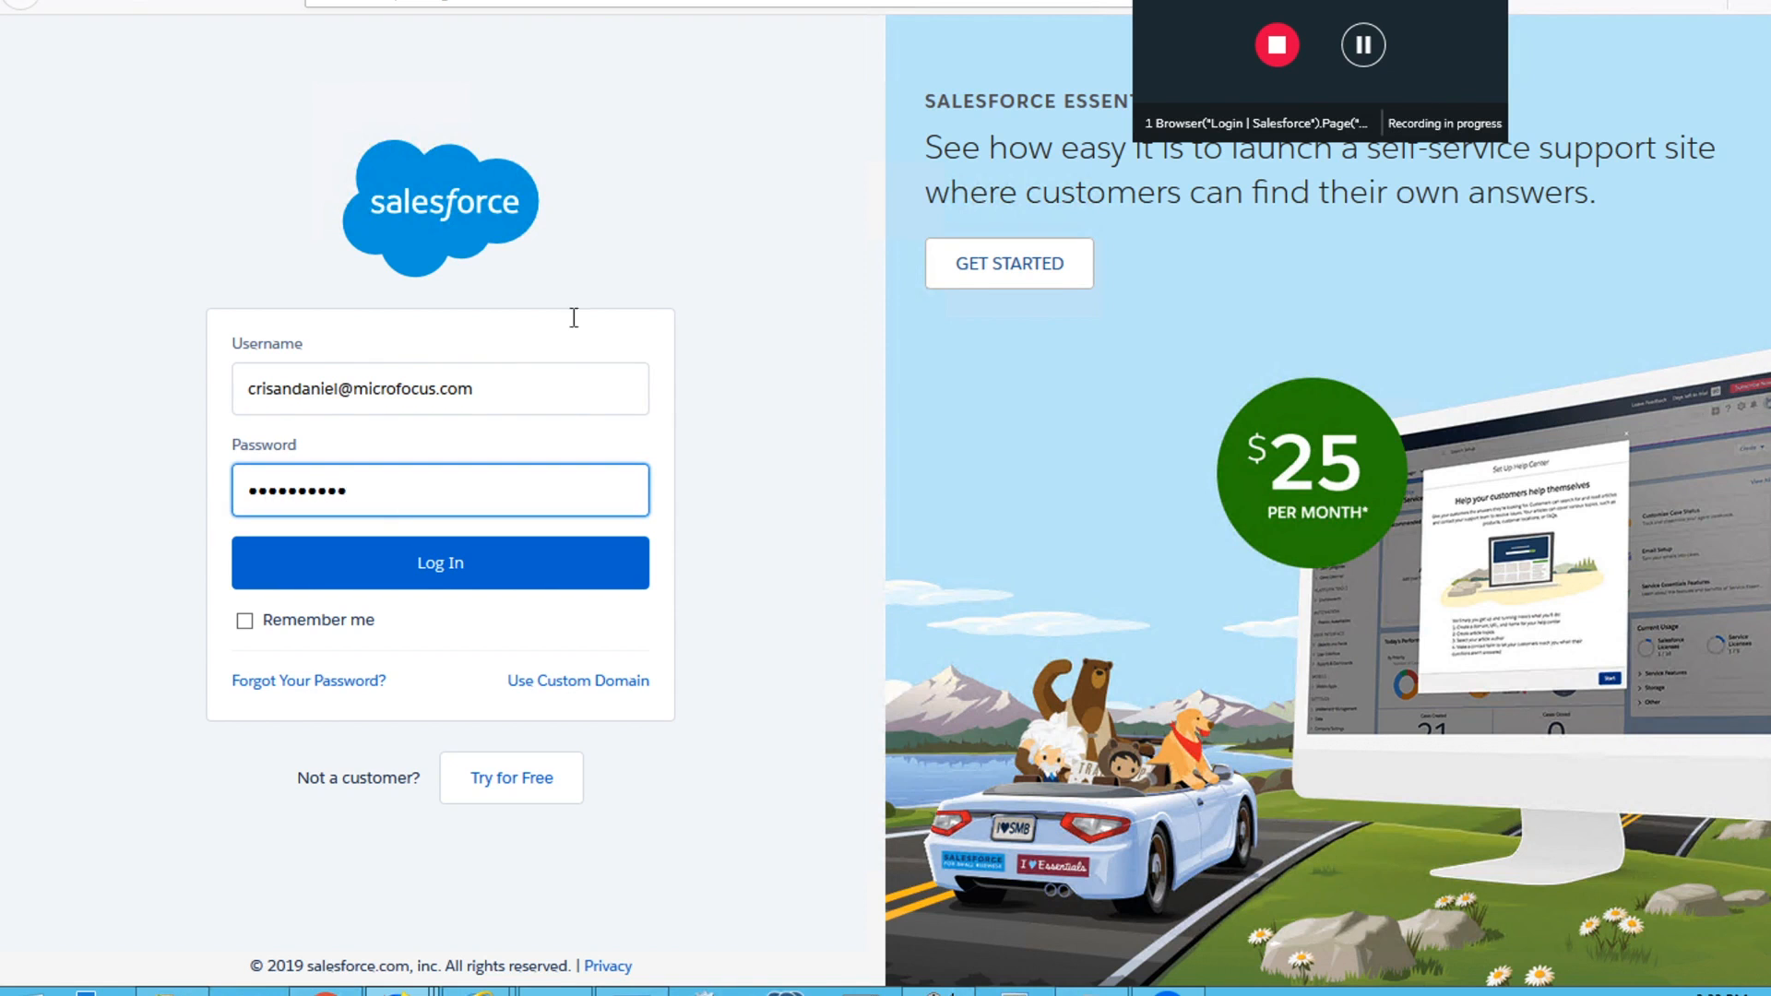
pyautogui.click(325, 565)
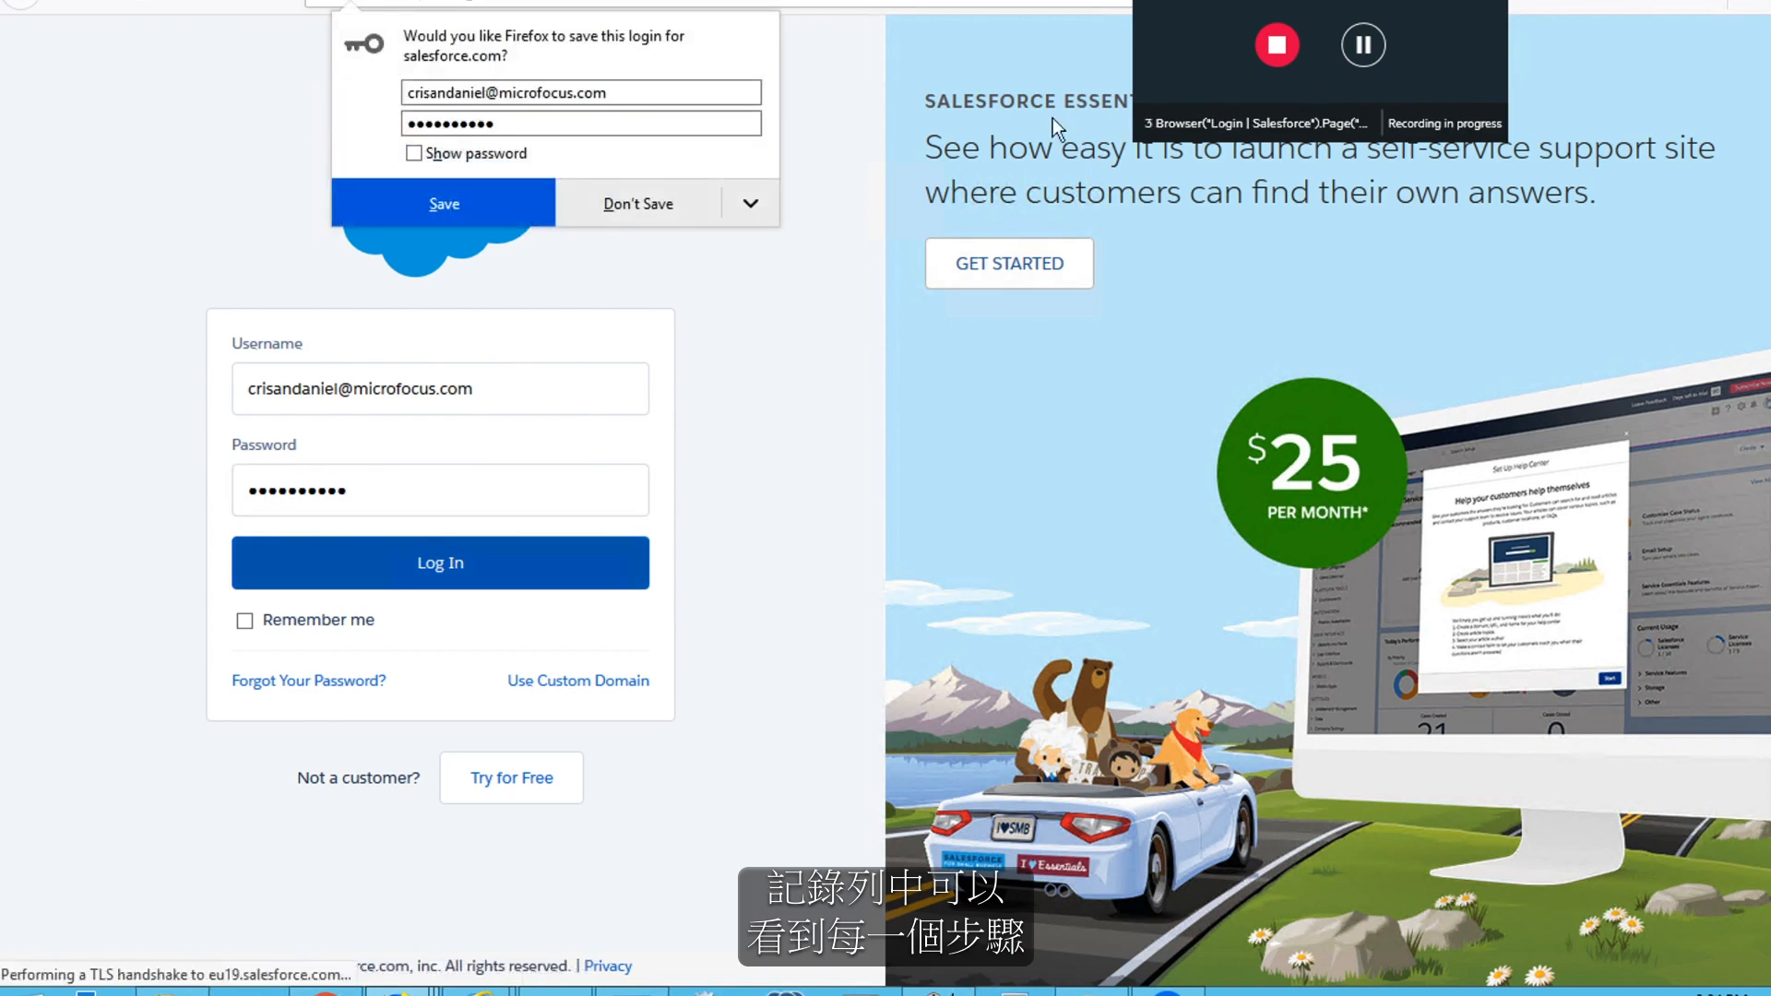
pyautogui.click(590, 221)
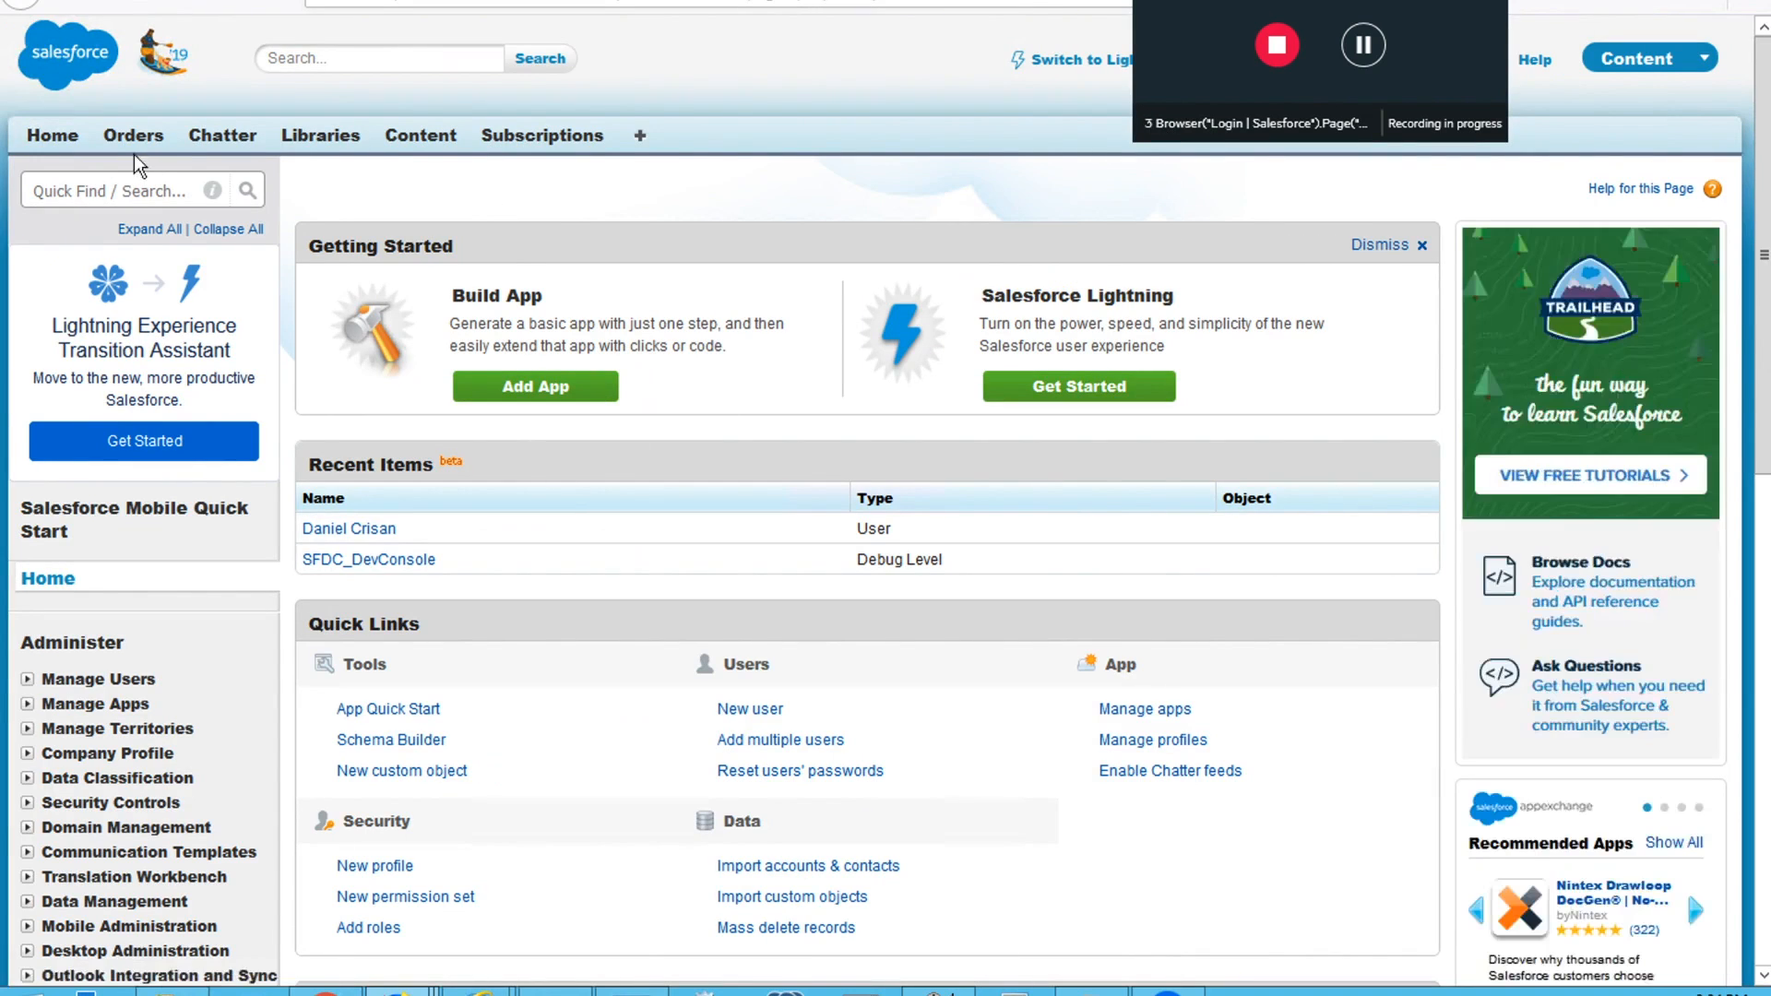
# Start a new Salesforce order with Micro Focus as the account name and fill in the contract number
pyautogui.click(134, 136)
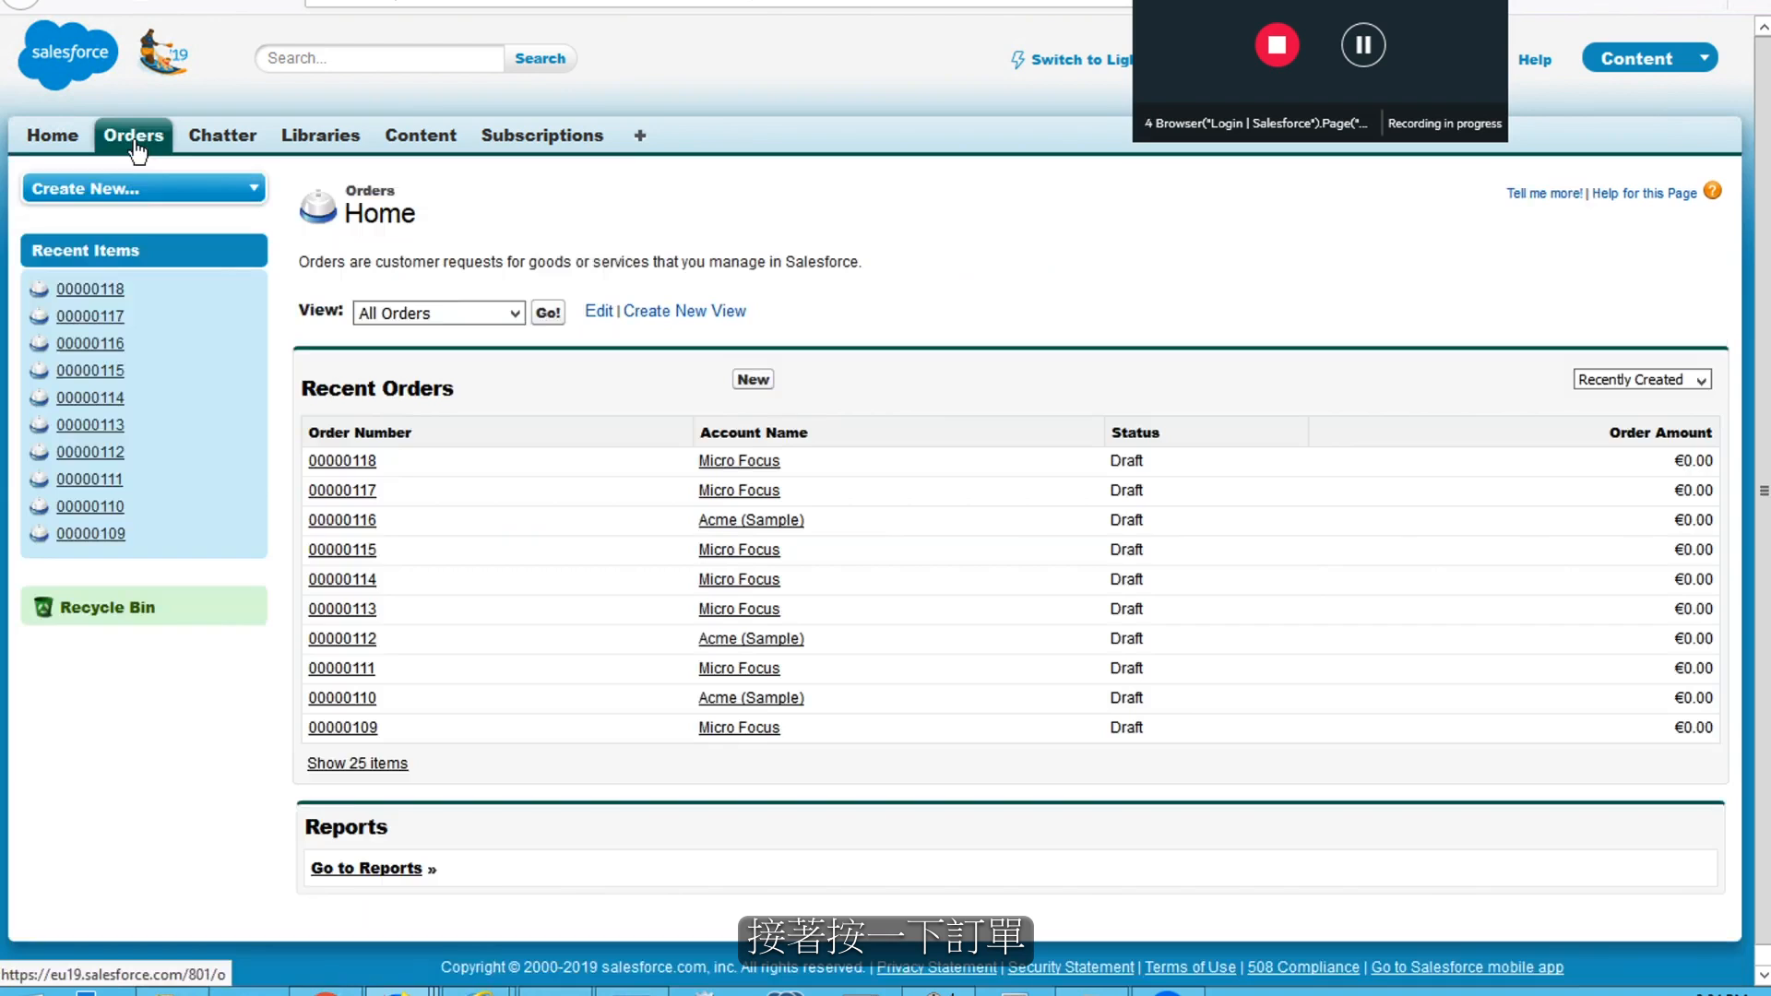
pyautogui.click(752, 380)
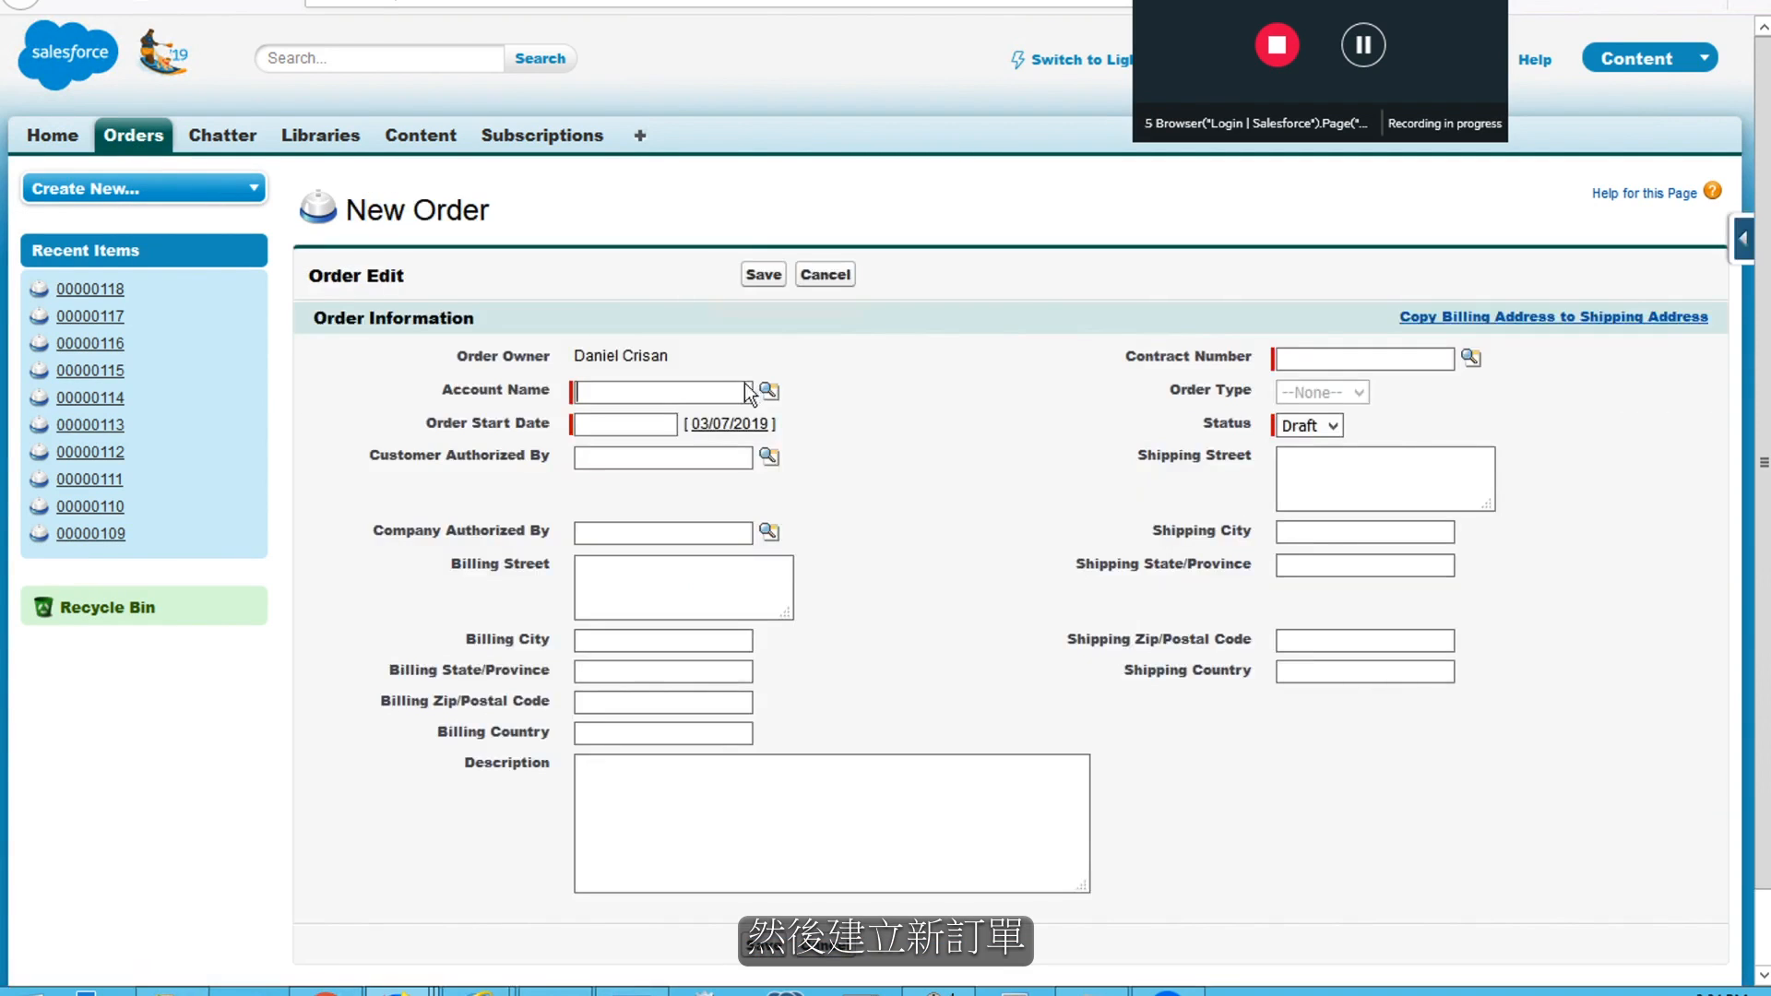
pyautogui.click(698, 392)
pyautogui.click(660, 419)
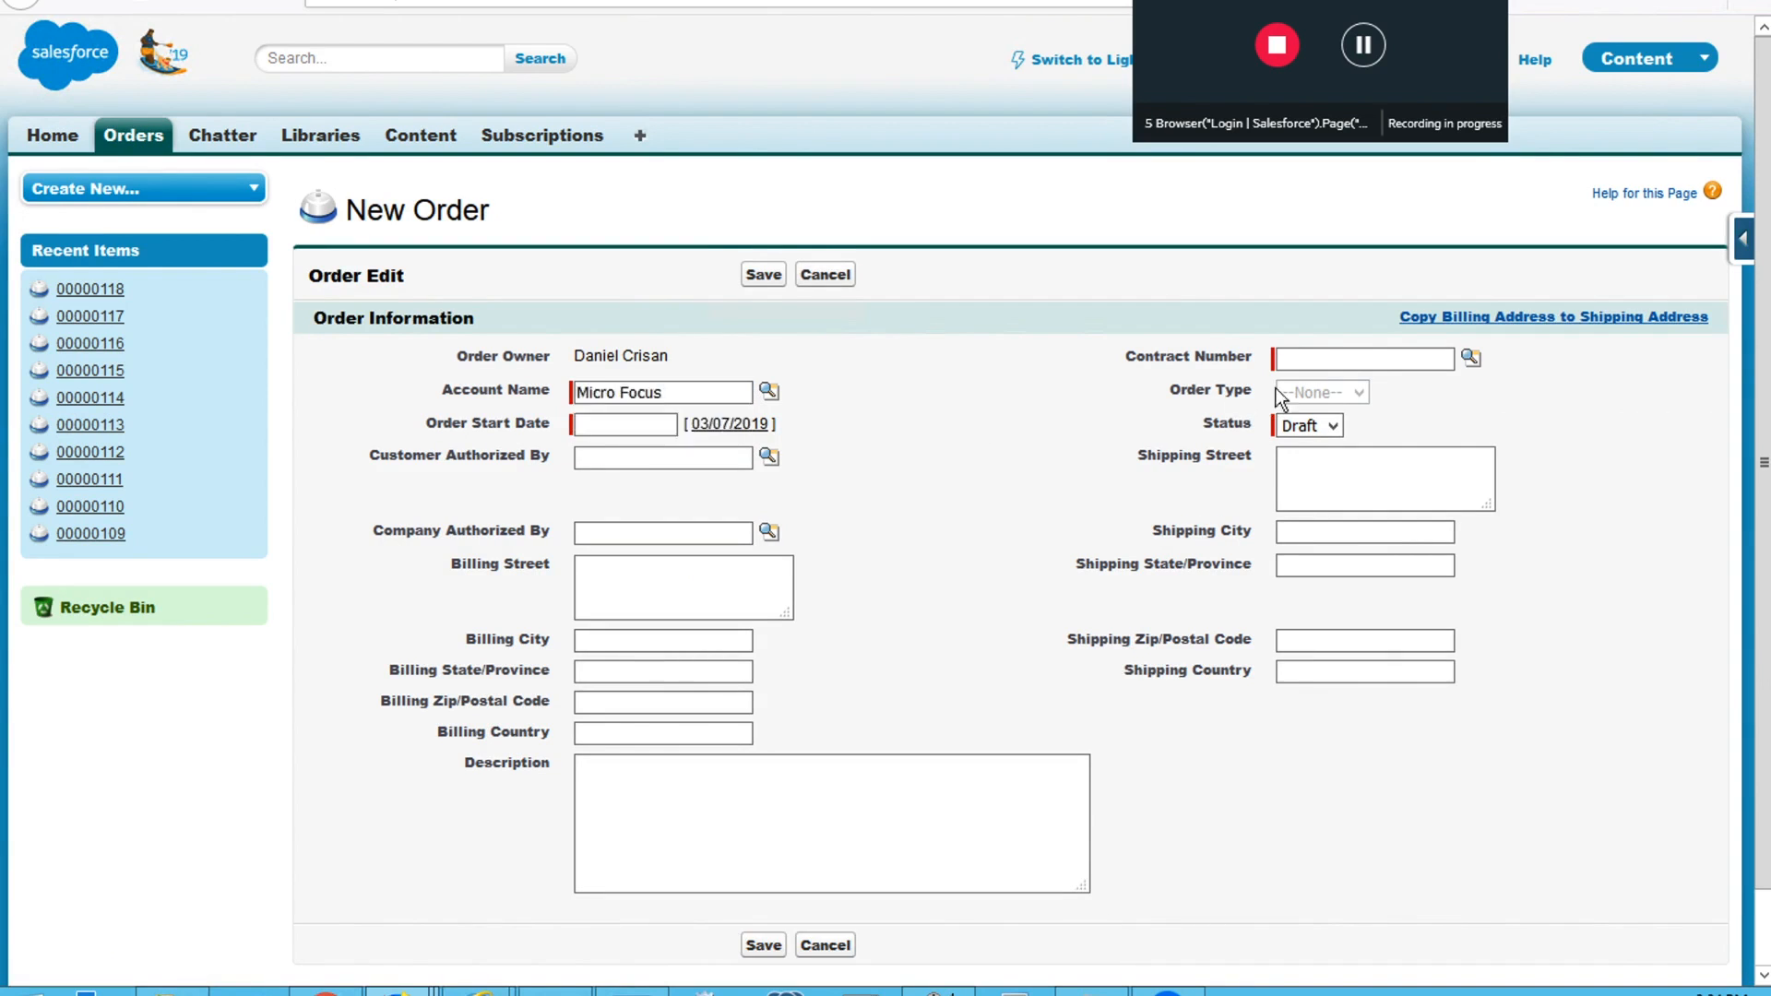
pyautogui.click(1329, 357)
pyautogui.click(1329, 360)
pyautogui.click(1325, 385)
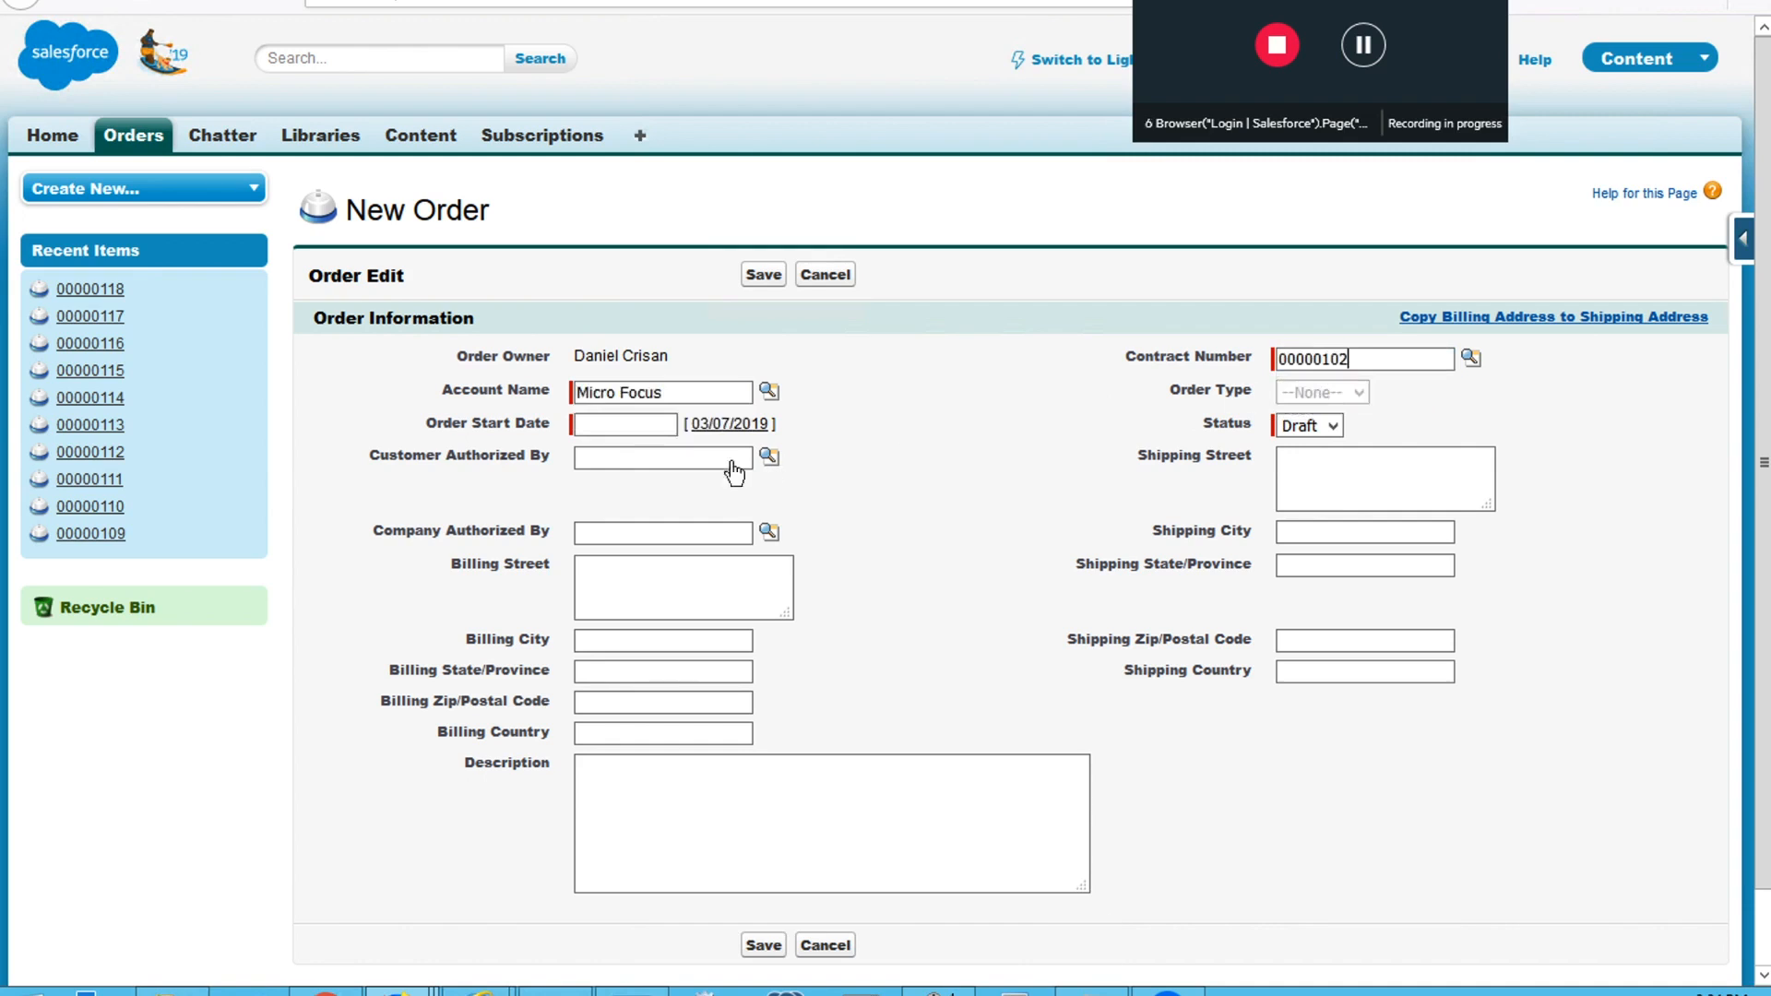
# Set the order start date to 04/07/2019, enter the description "This is my description." and save the order
pyautogui.click(622, 425)
pyautogui.write('04')
pyautogui.write('/070')
pyautogui.write('019')
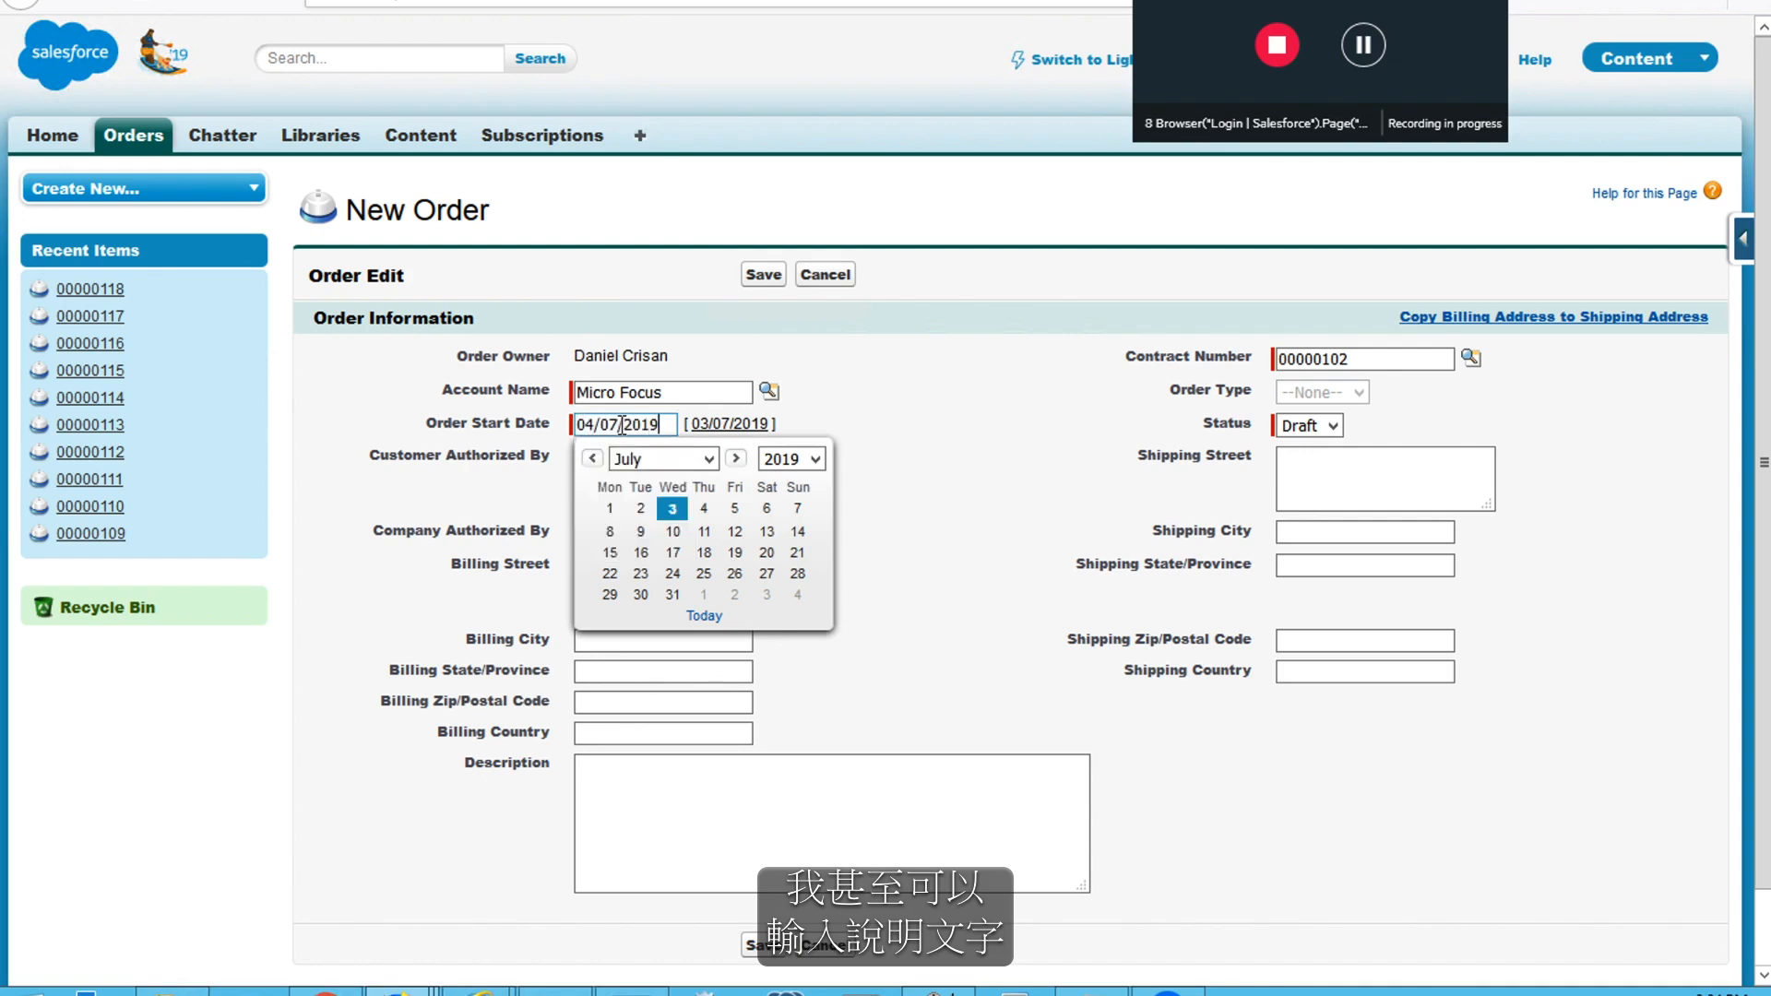
pyautogui.click(816, 867)
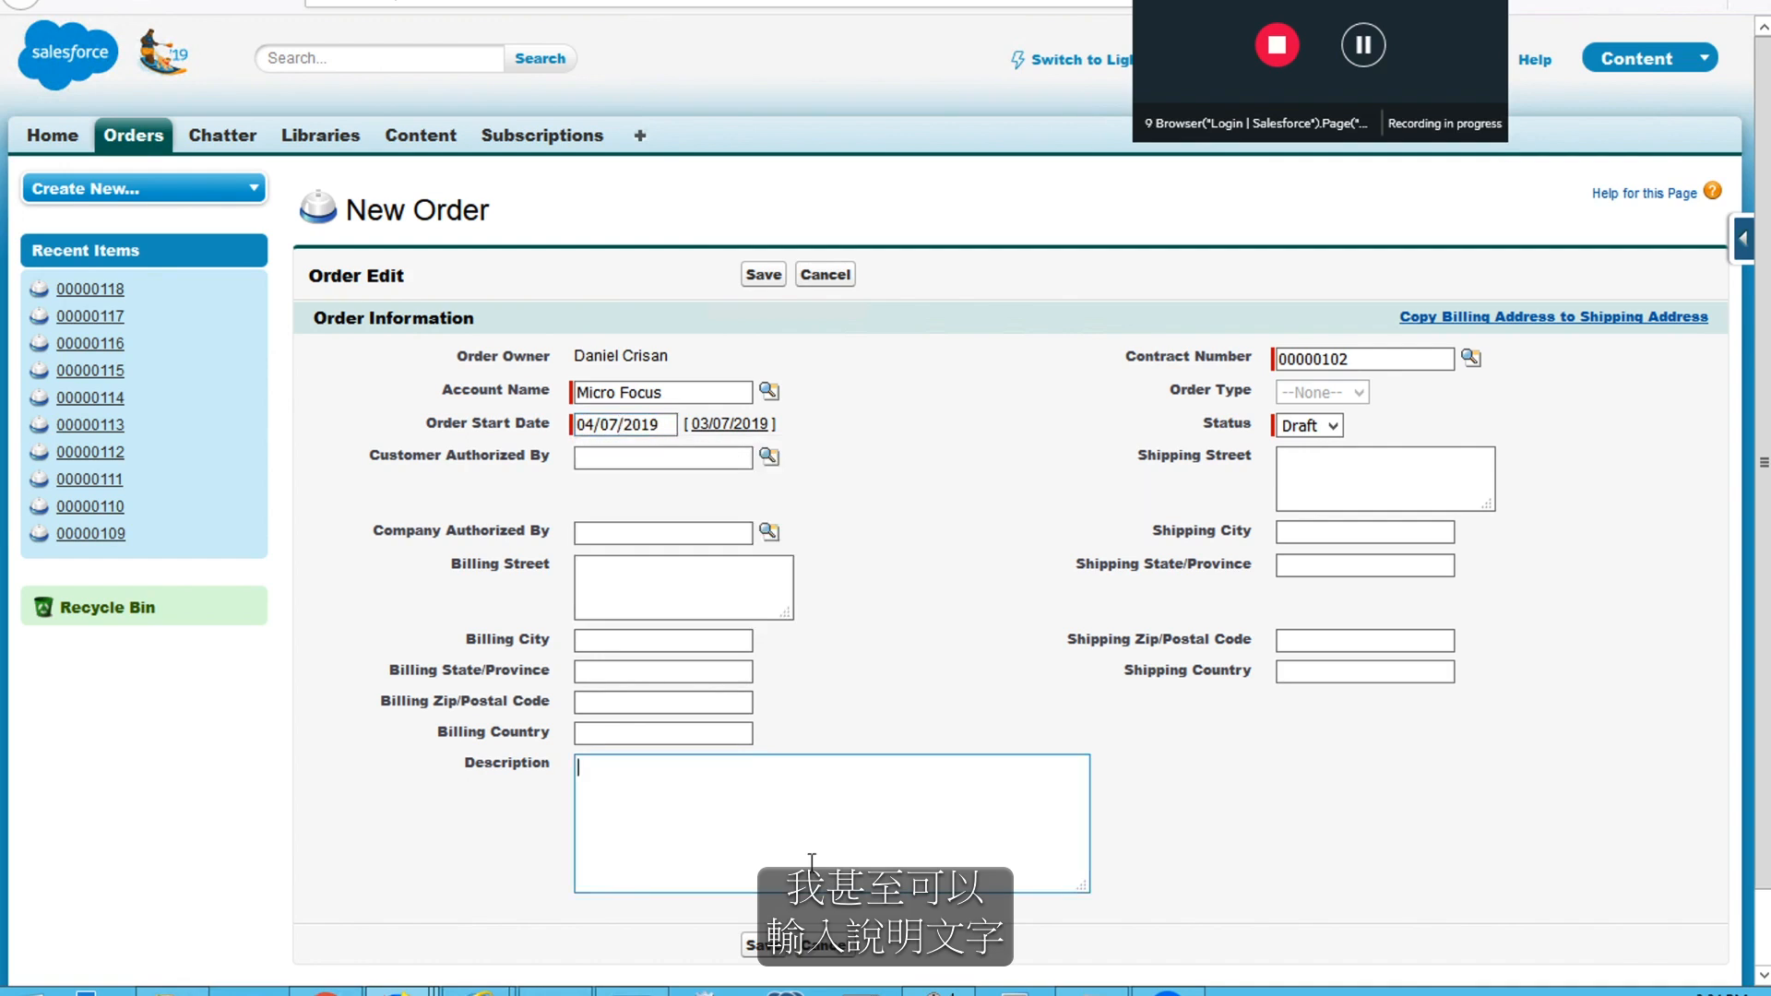
pyautogui.write('This is my description.')
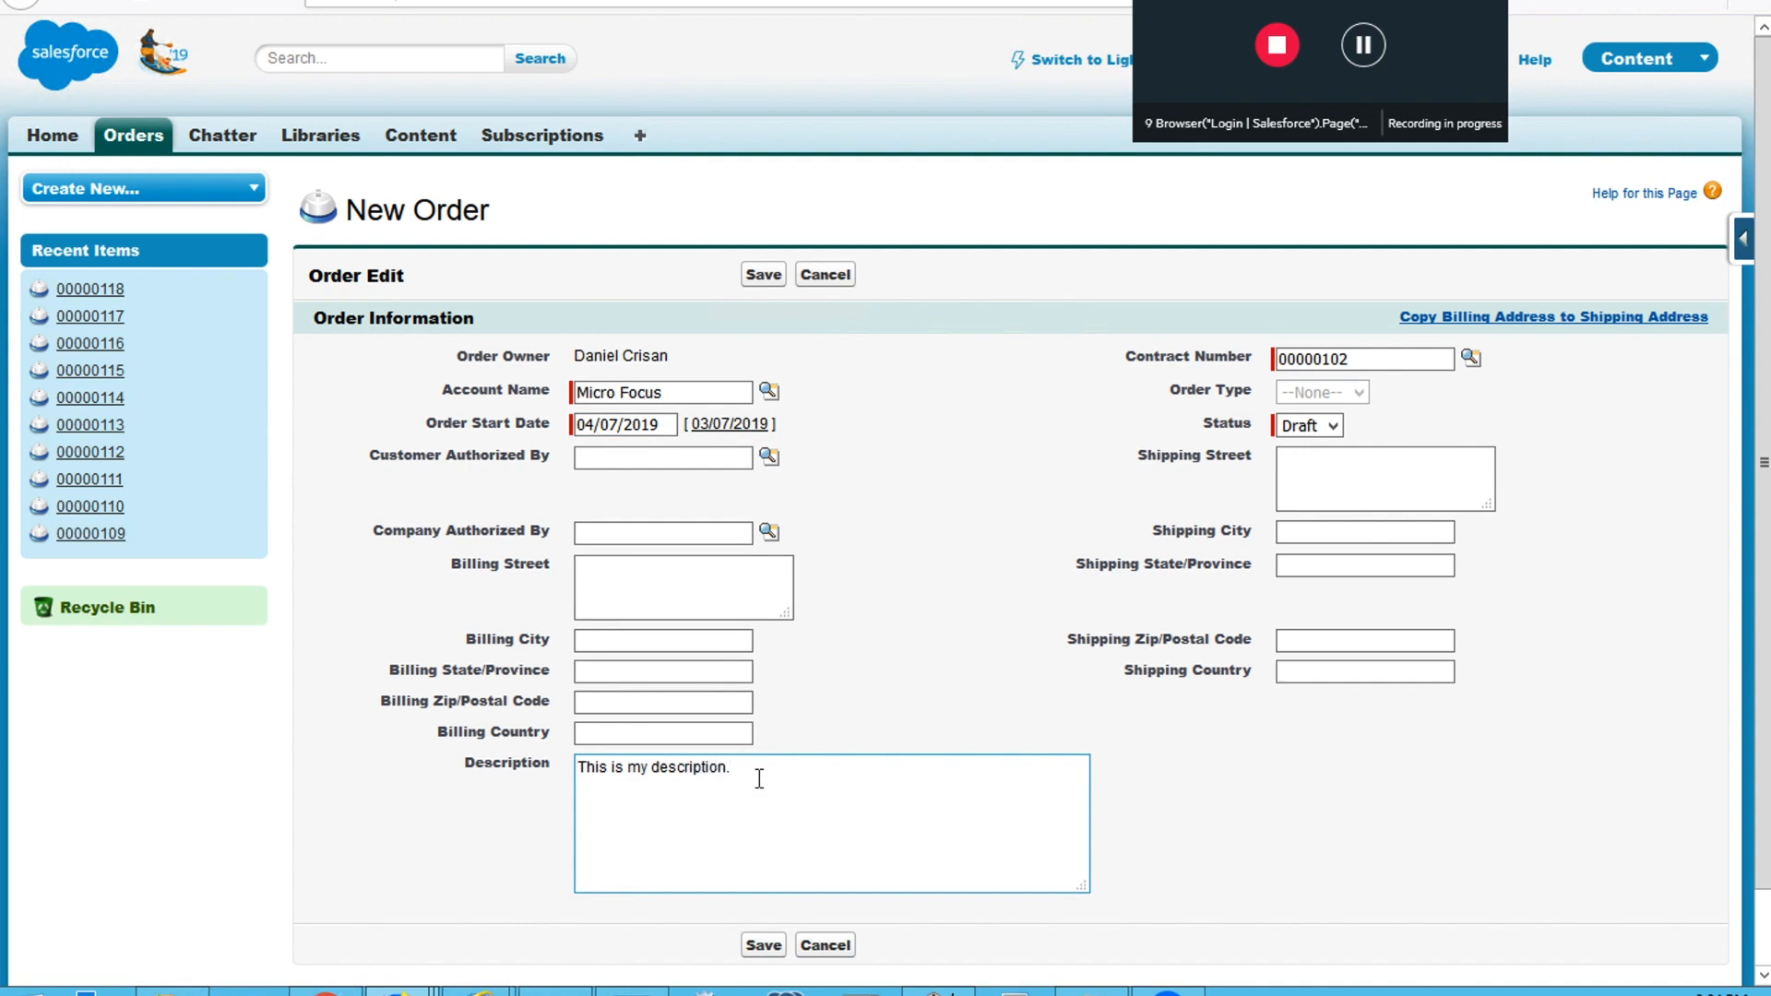
pyautogui.click(766, 944)
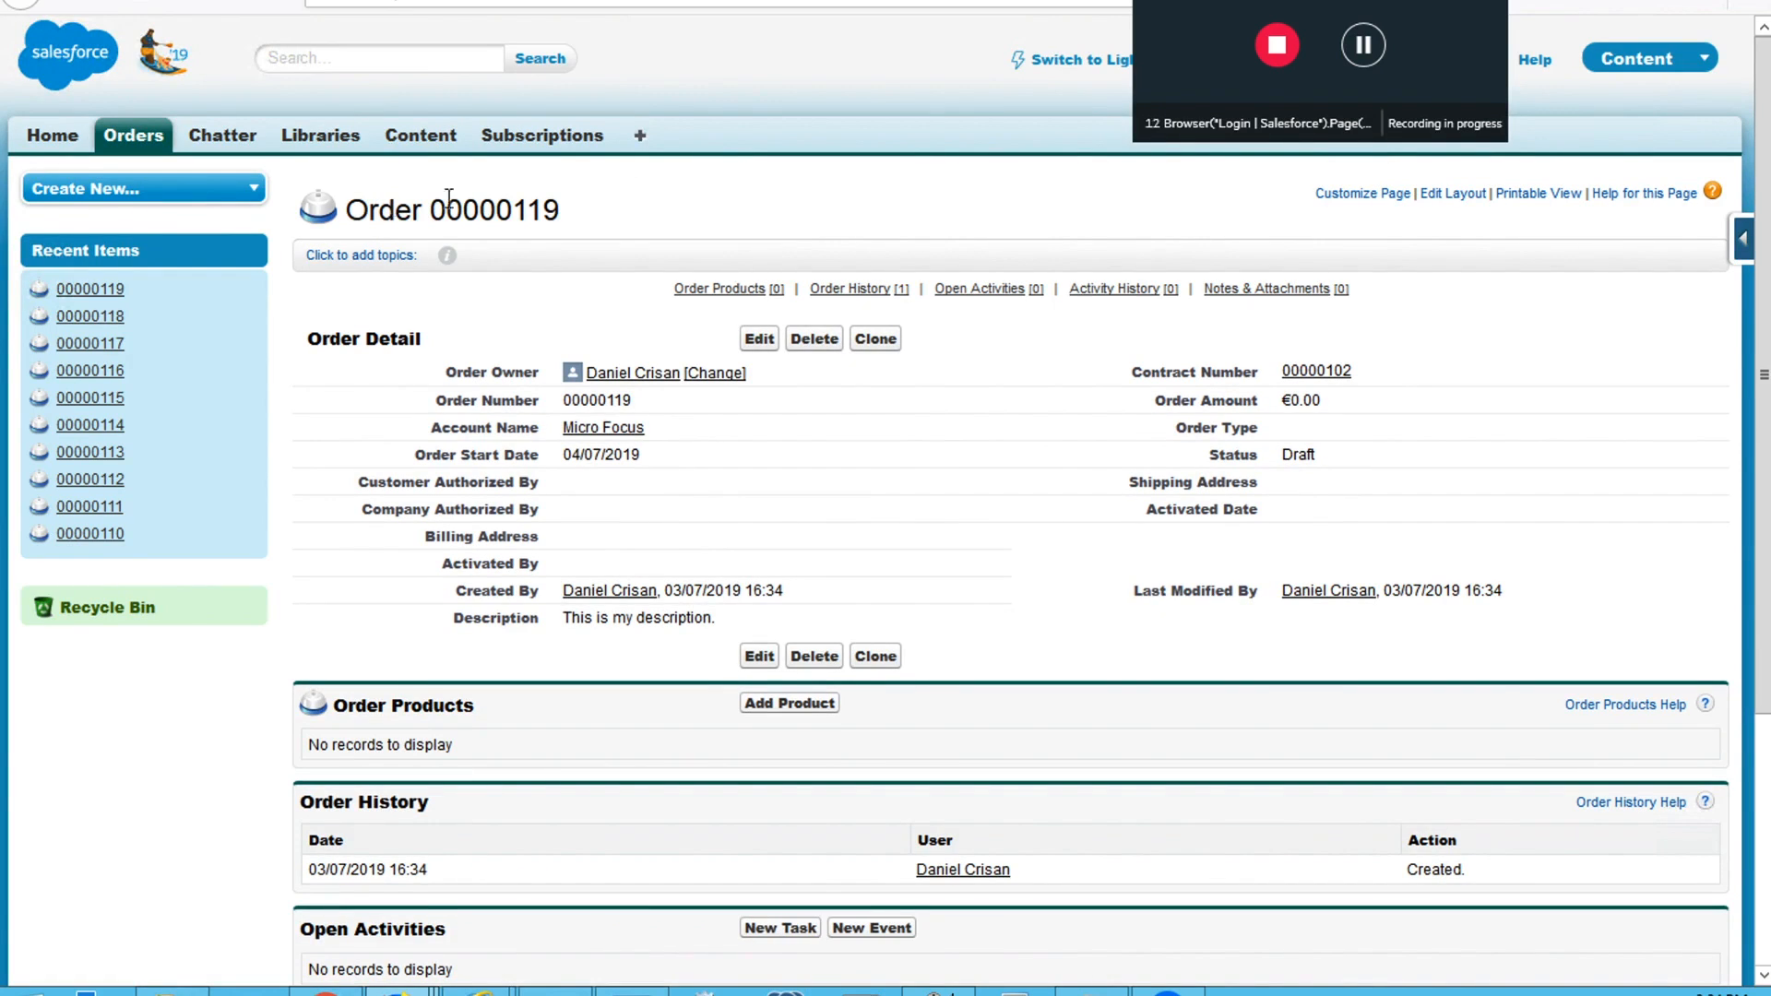
# Stop the recording and add a standard output value named order_number, using the innertext property, to the last recorded step
pyautogui.click(1273, 46)
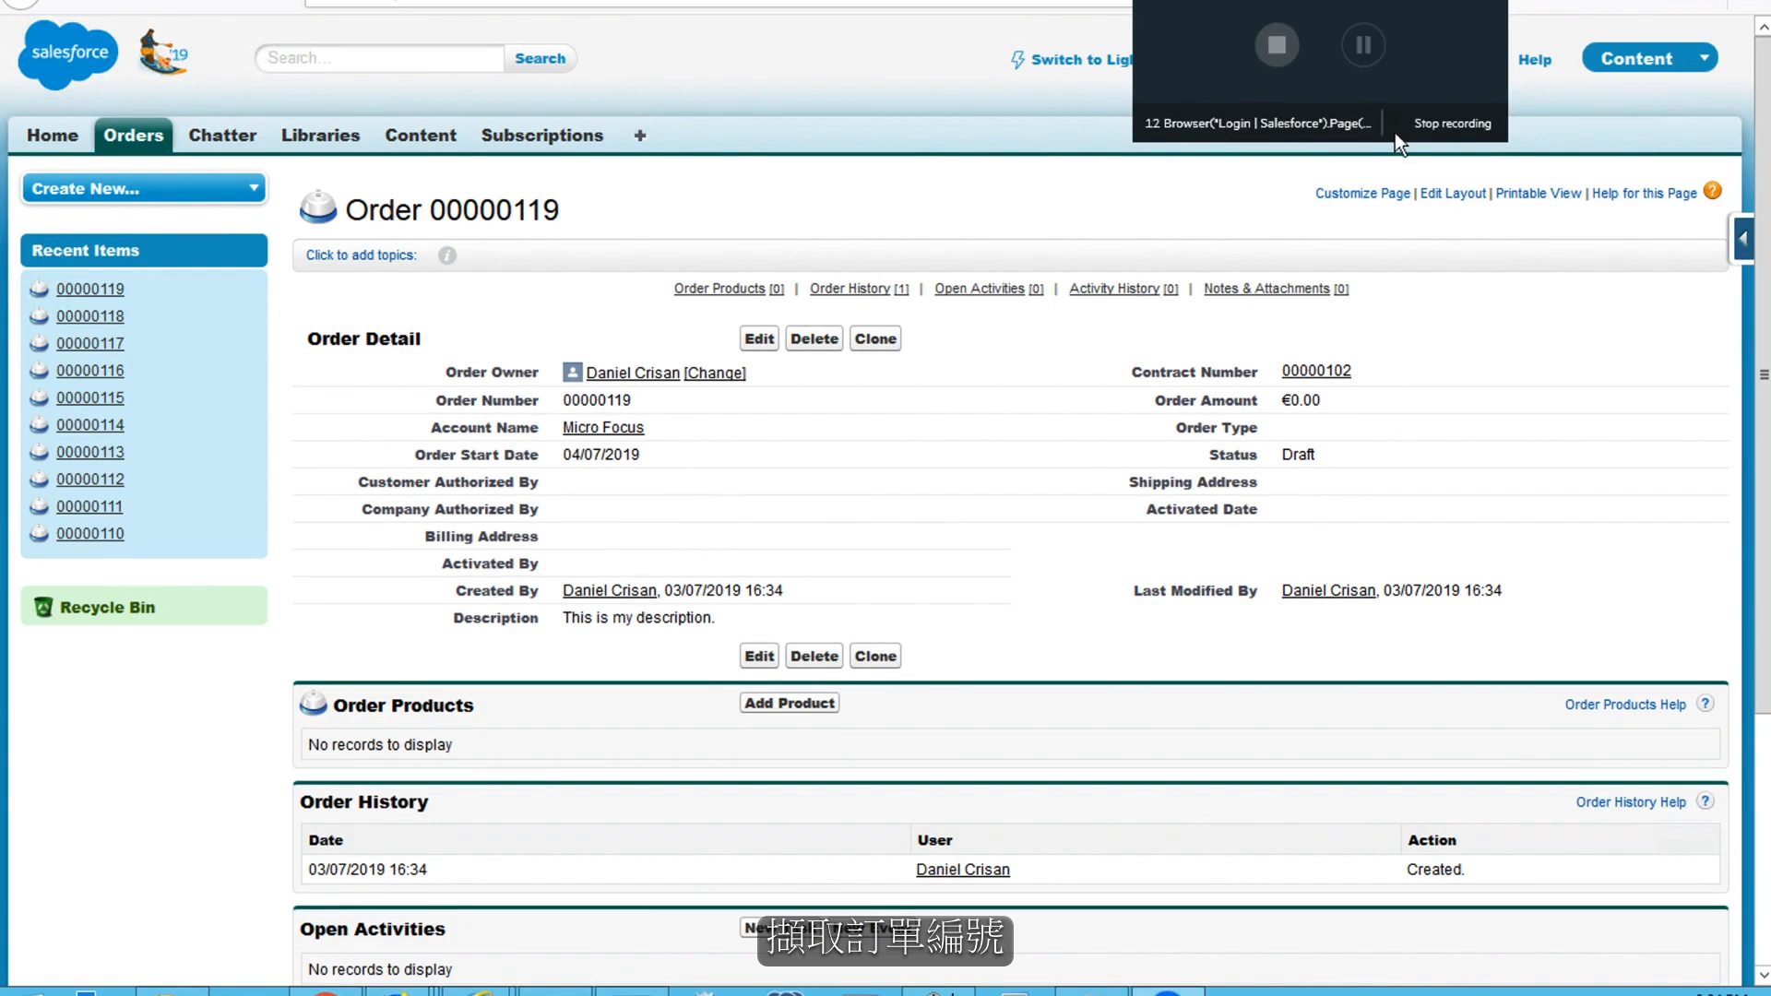
pyautogui.click(1468, 123)
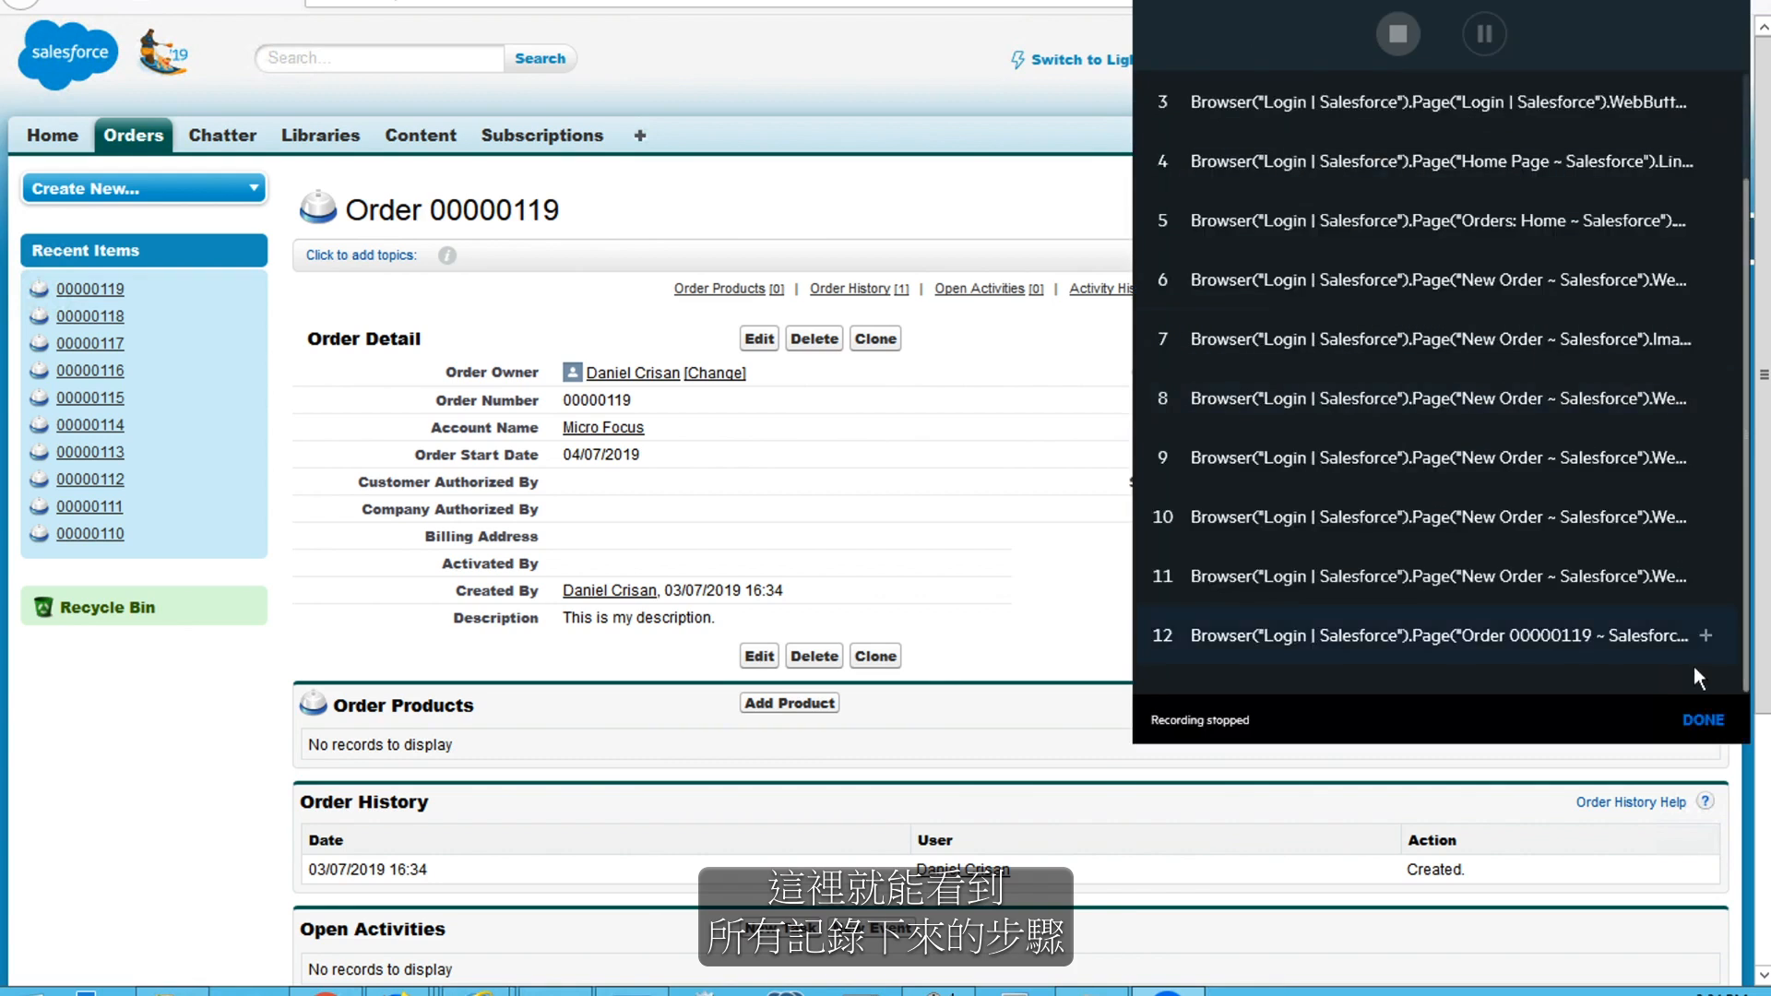
pyautogui.click(1707, 636)
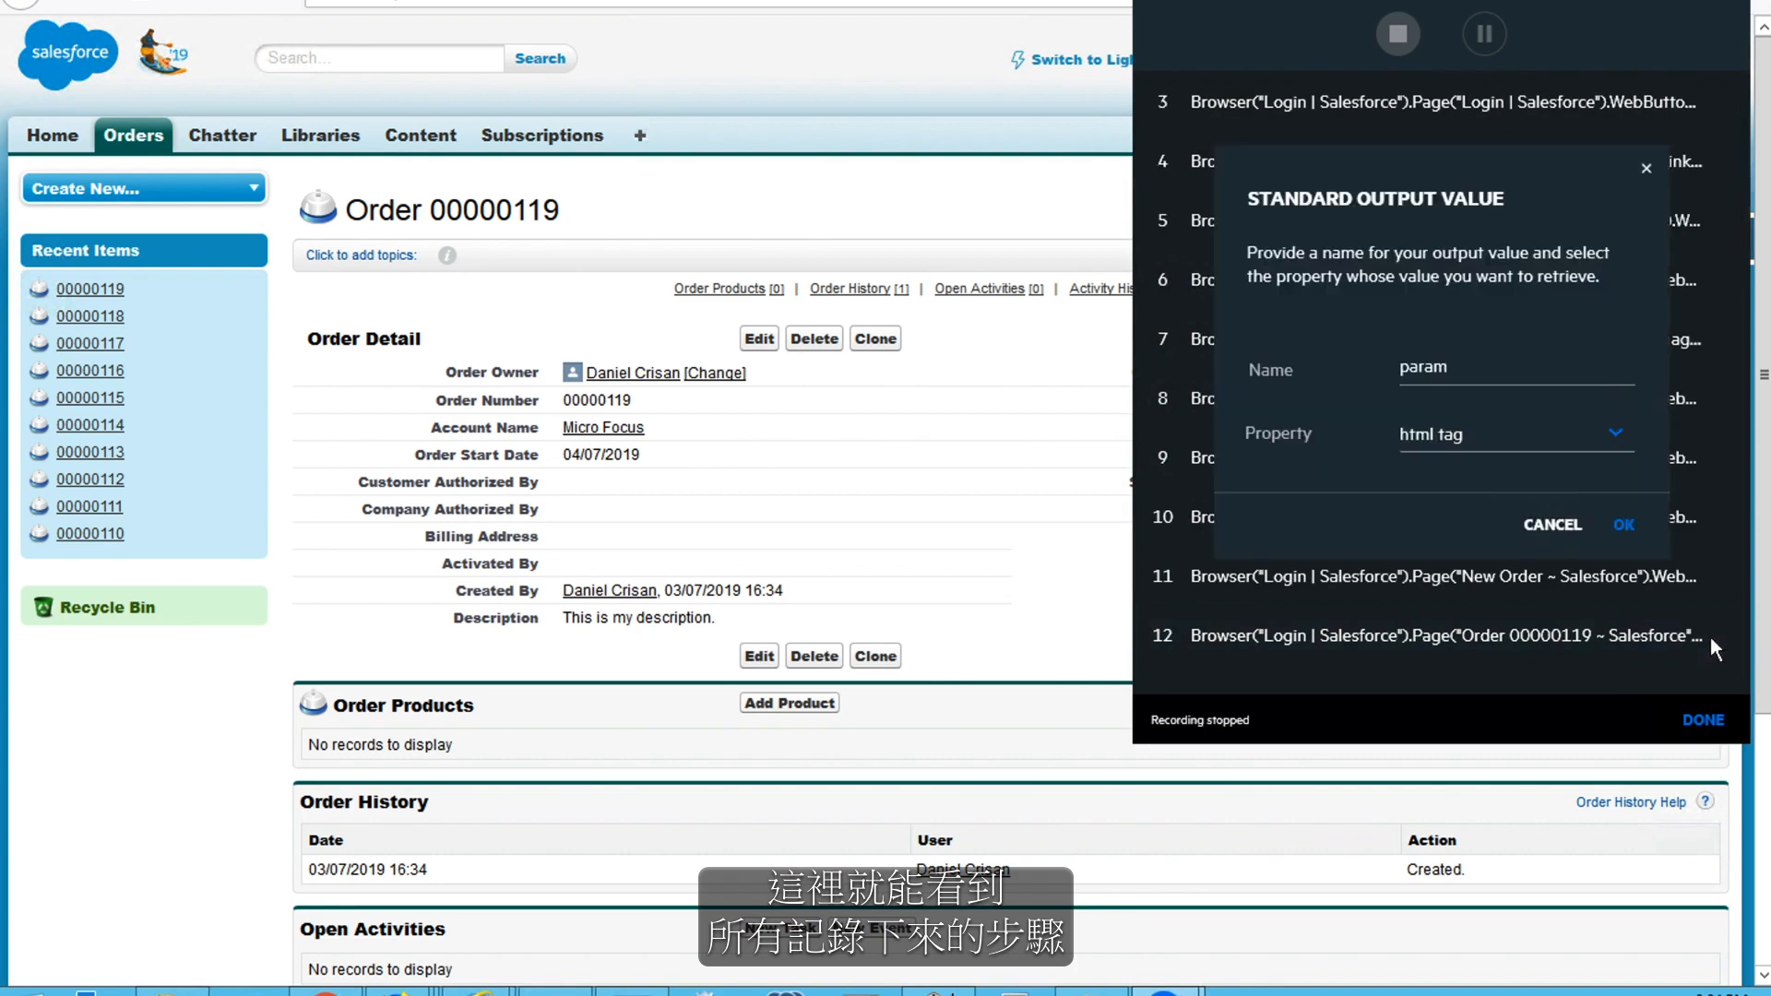
pyautogui.click(1488, 365)
pyautogui.doubleClick(1489, 360)
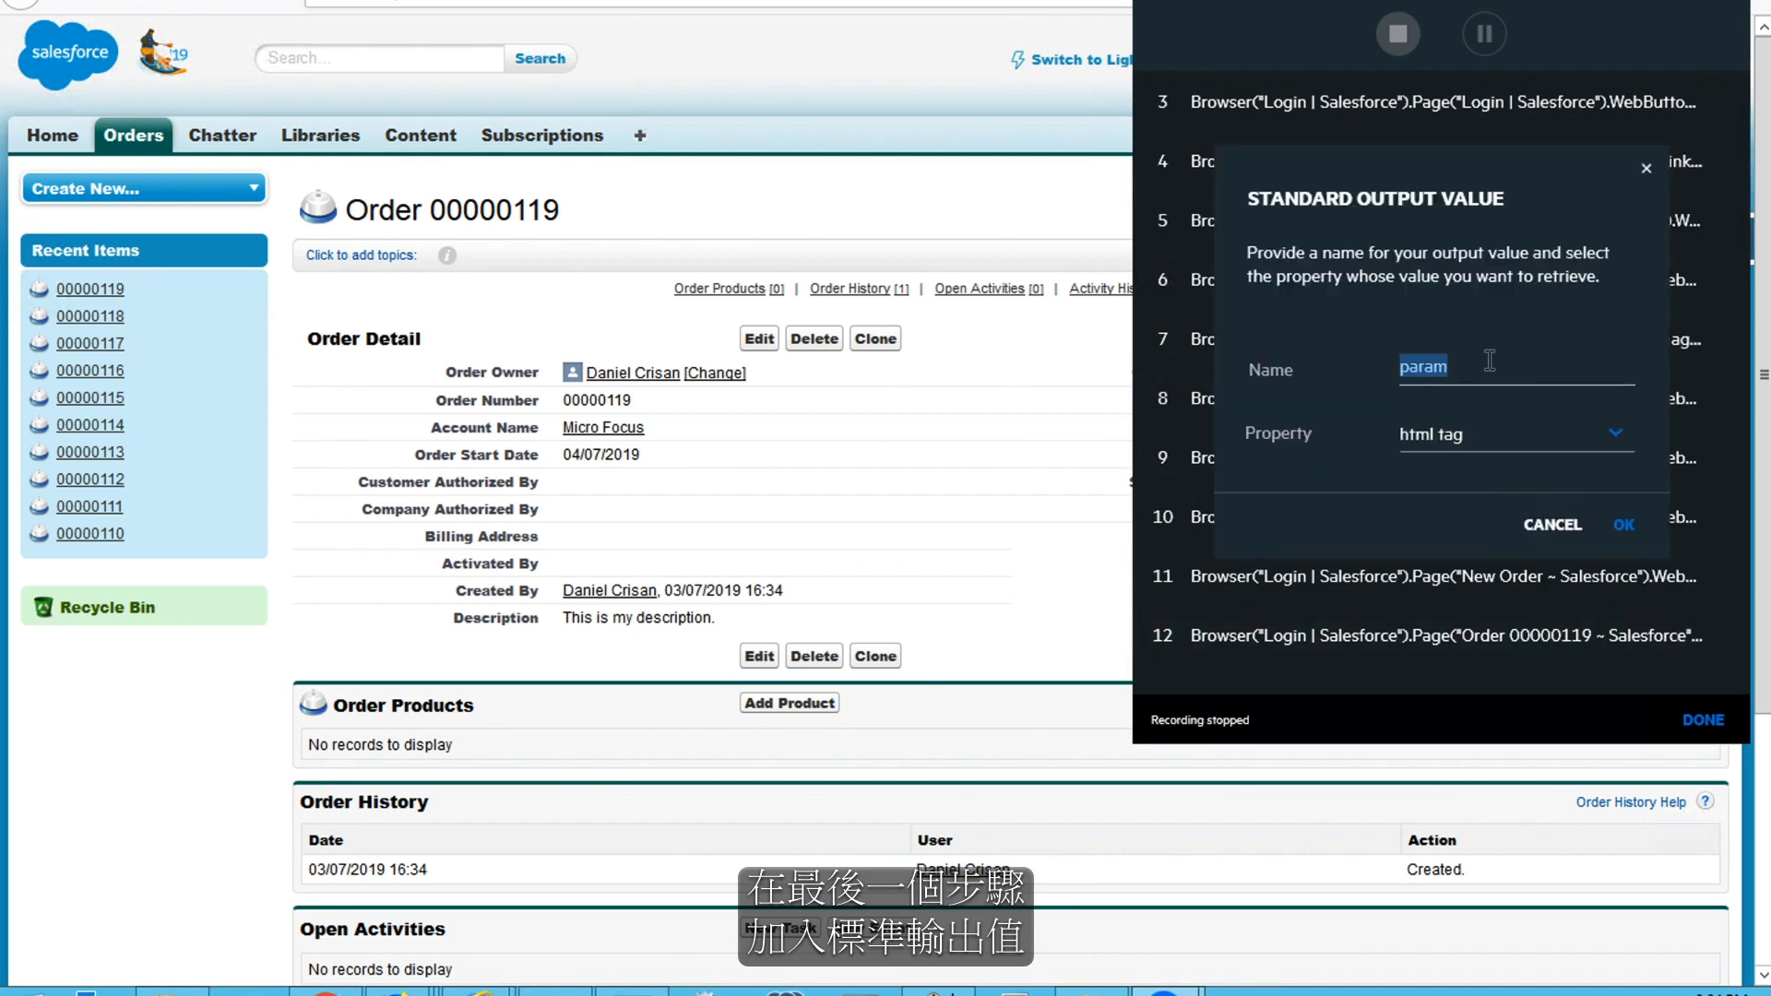
pyautogui.write('order_number')
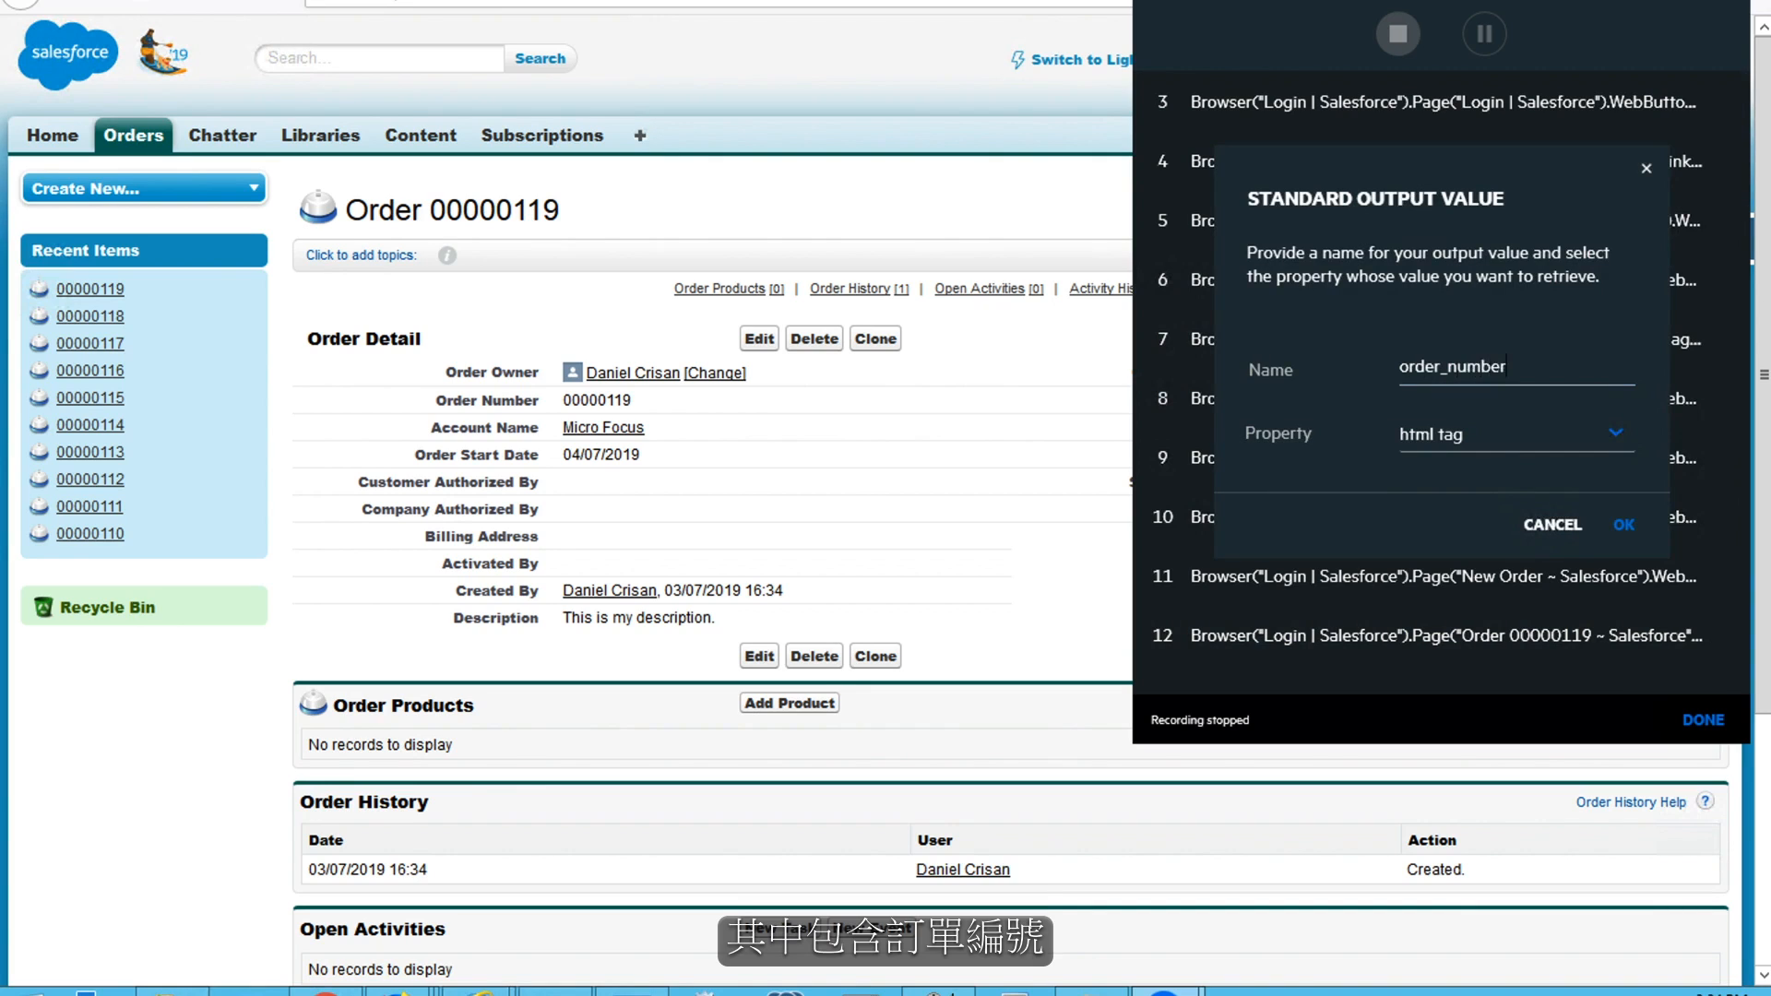
pyautogui.click(1515, 435)
pyautogui.click(1529, 519)
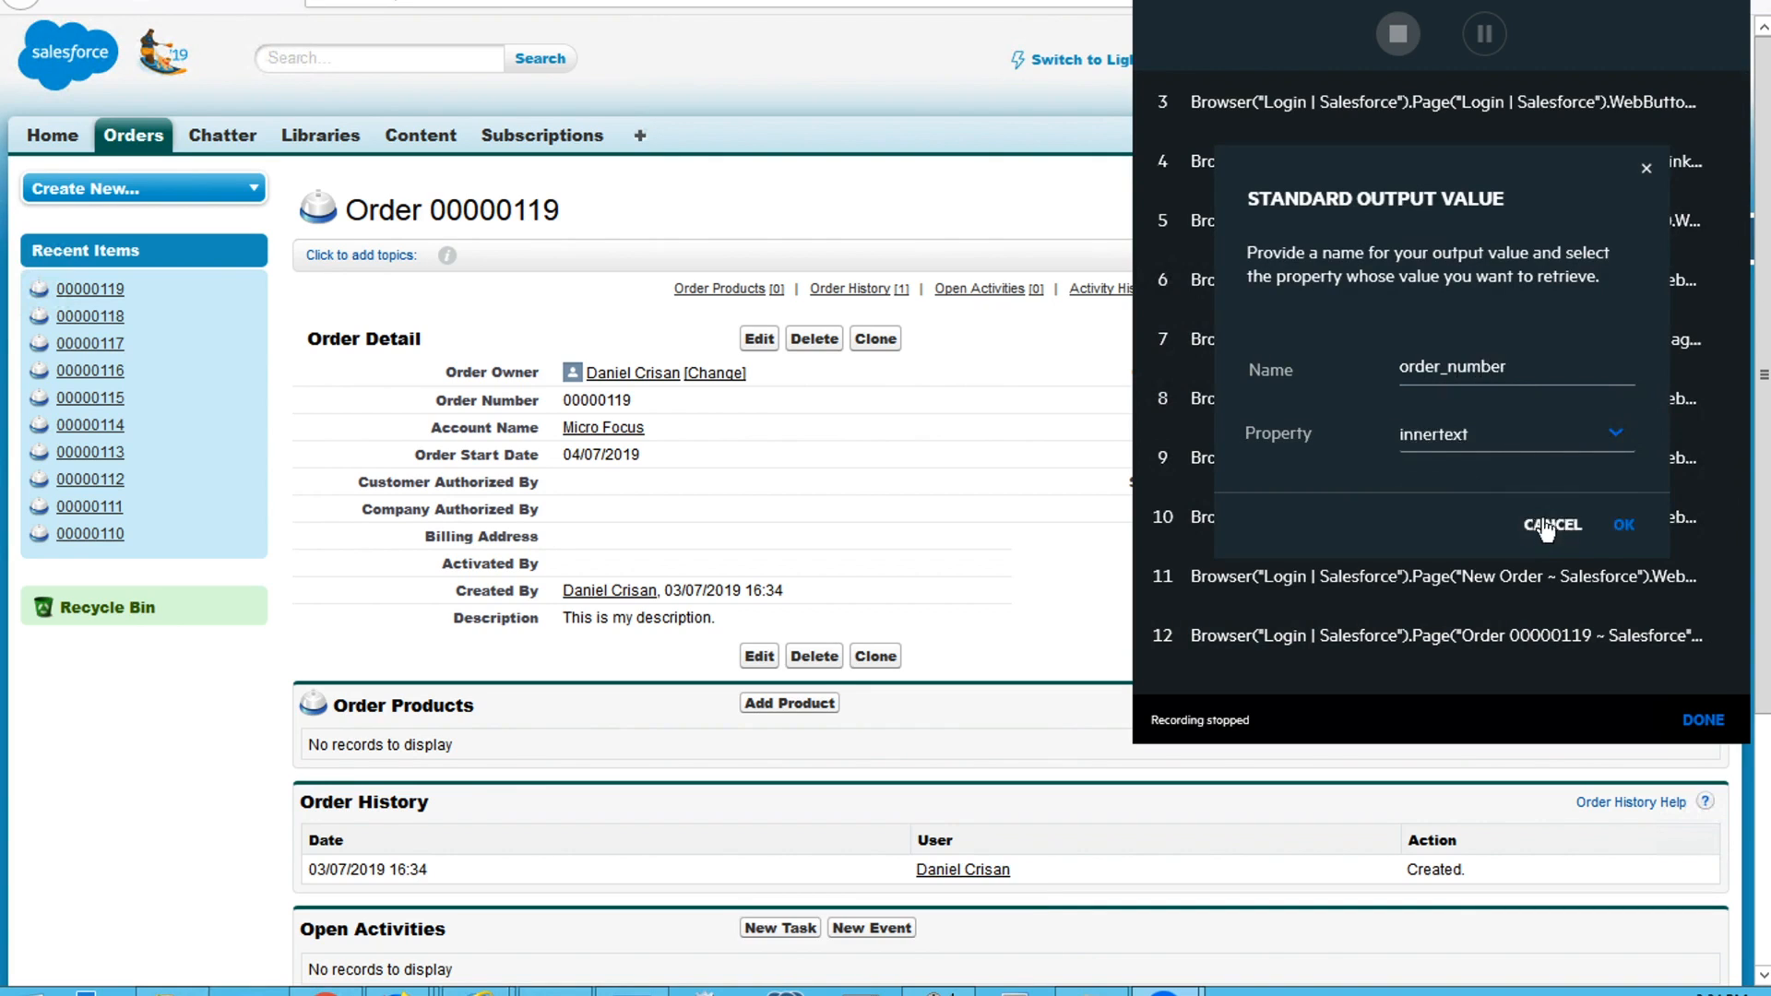
pyautogui.click(1625, 533)
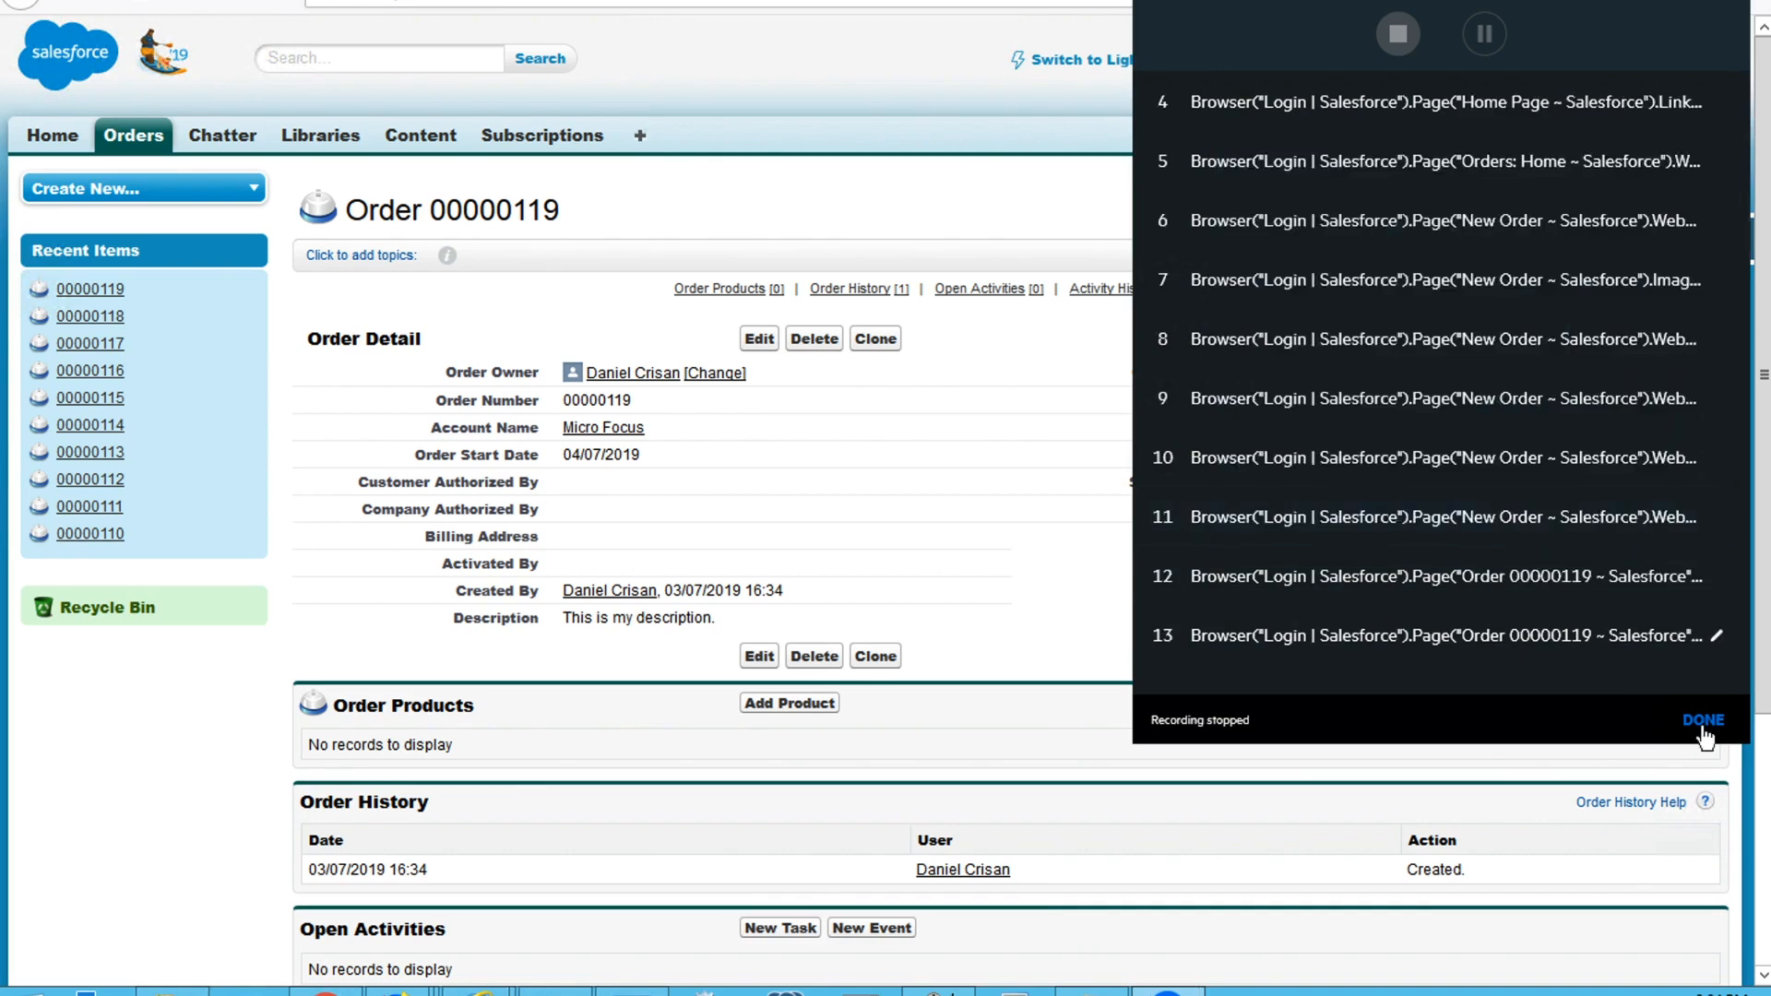
# Finish the recorder, switch to Workflow Designer and add the activity inputs user and password, marking password as sensitive
pyautogui.click(1703, 719)
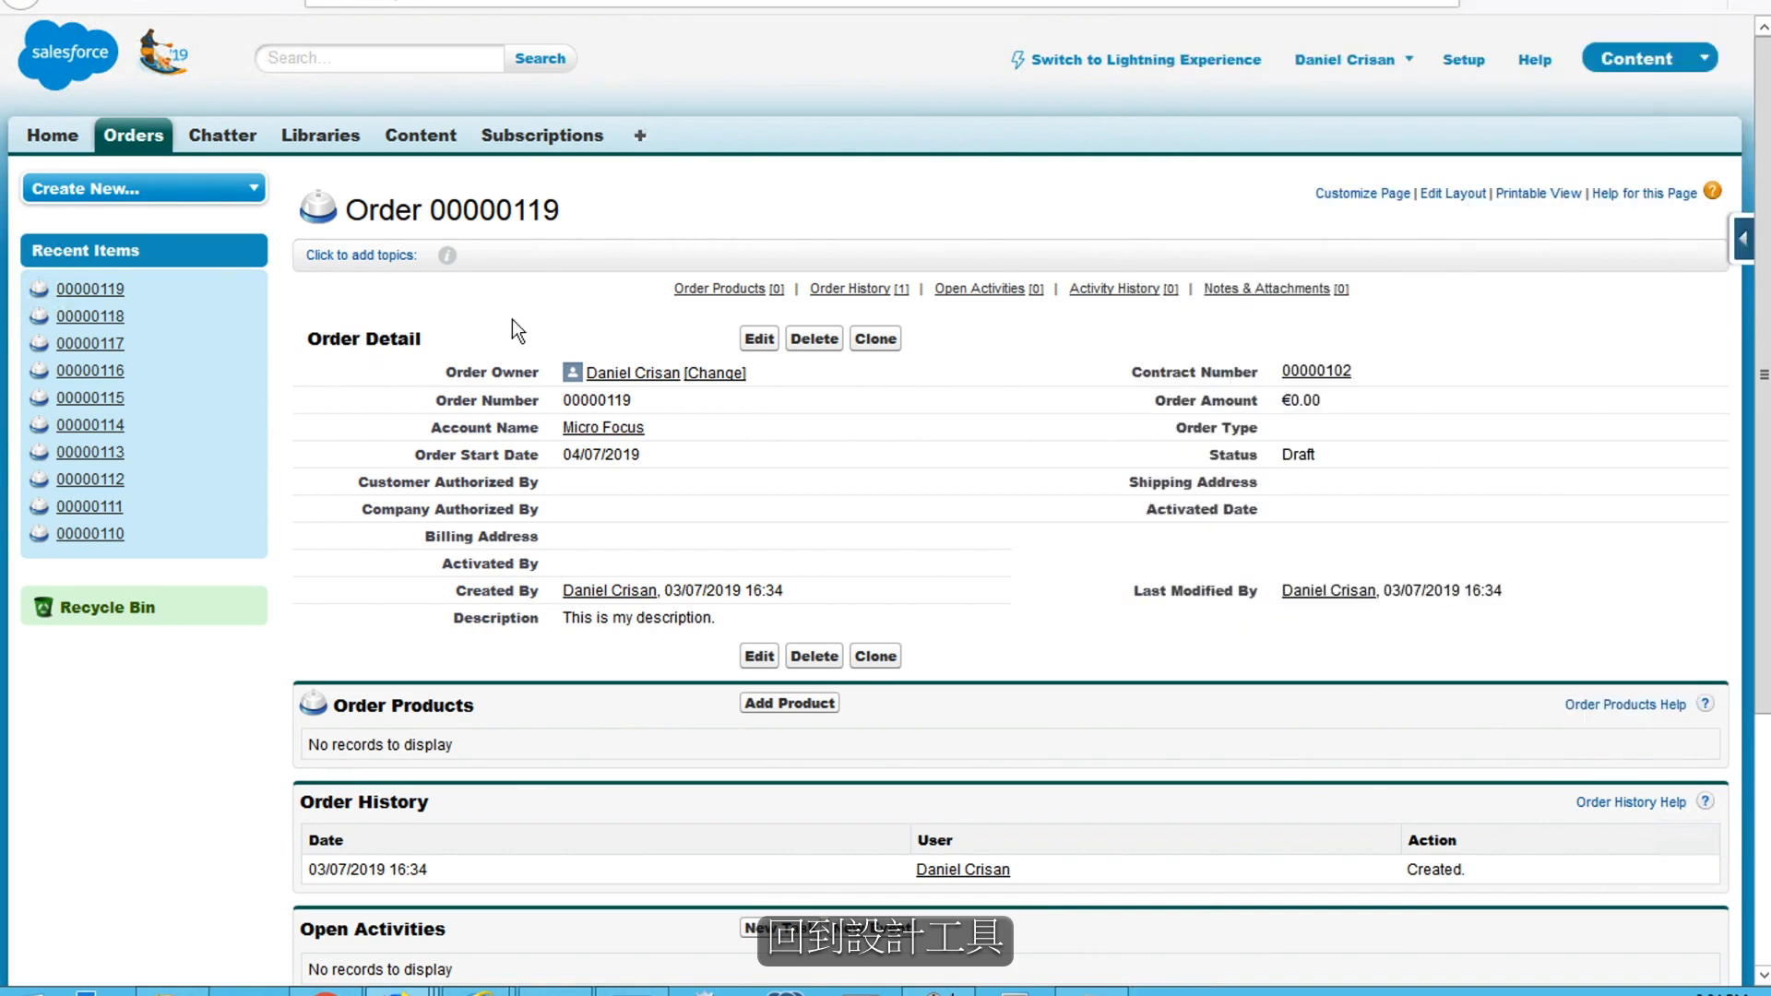
pyautogui.click(324, 993)
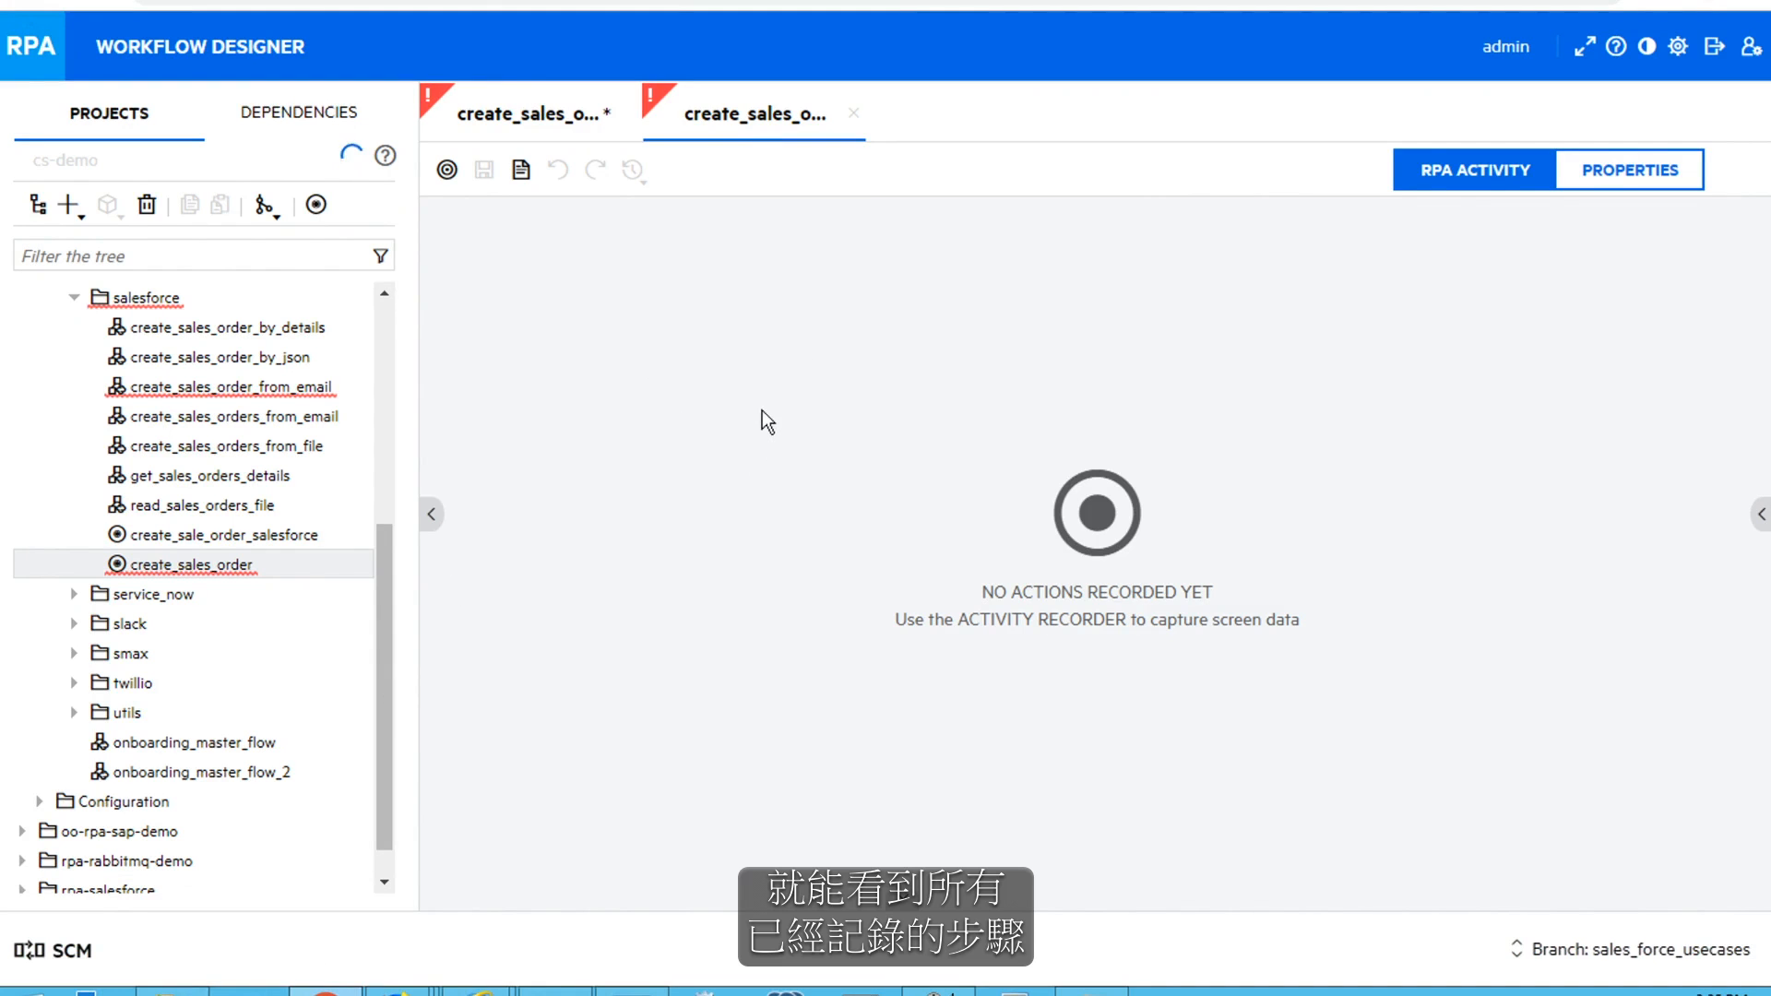
pyautogui.click(1605, 173)
pyautogui.click(464, 341)
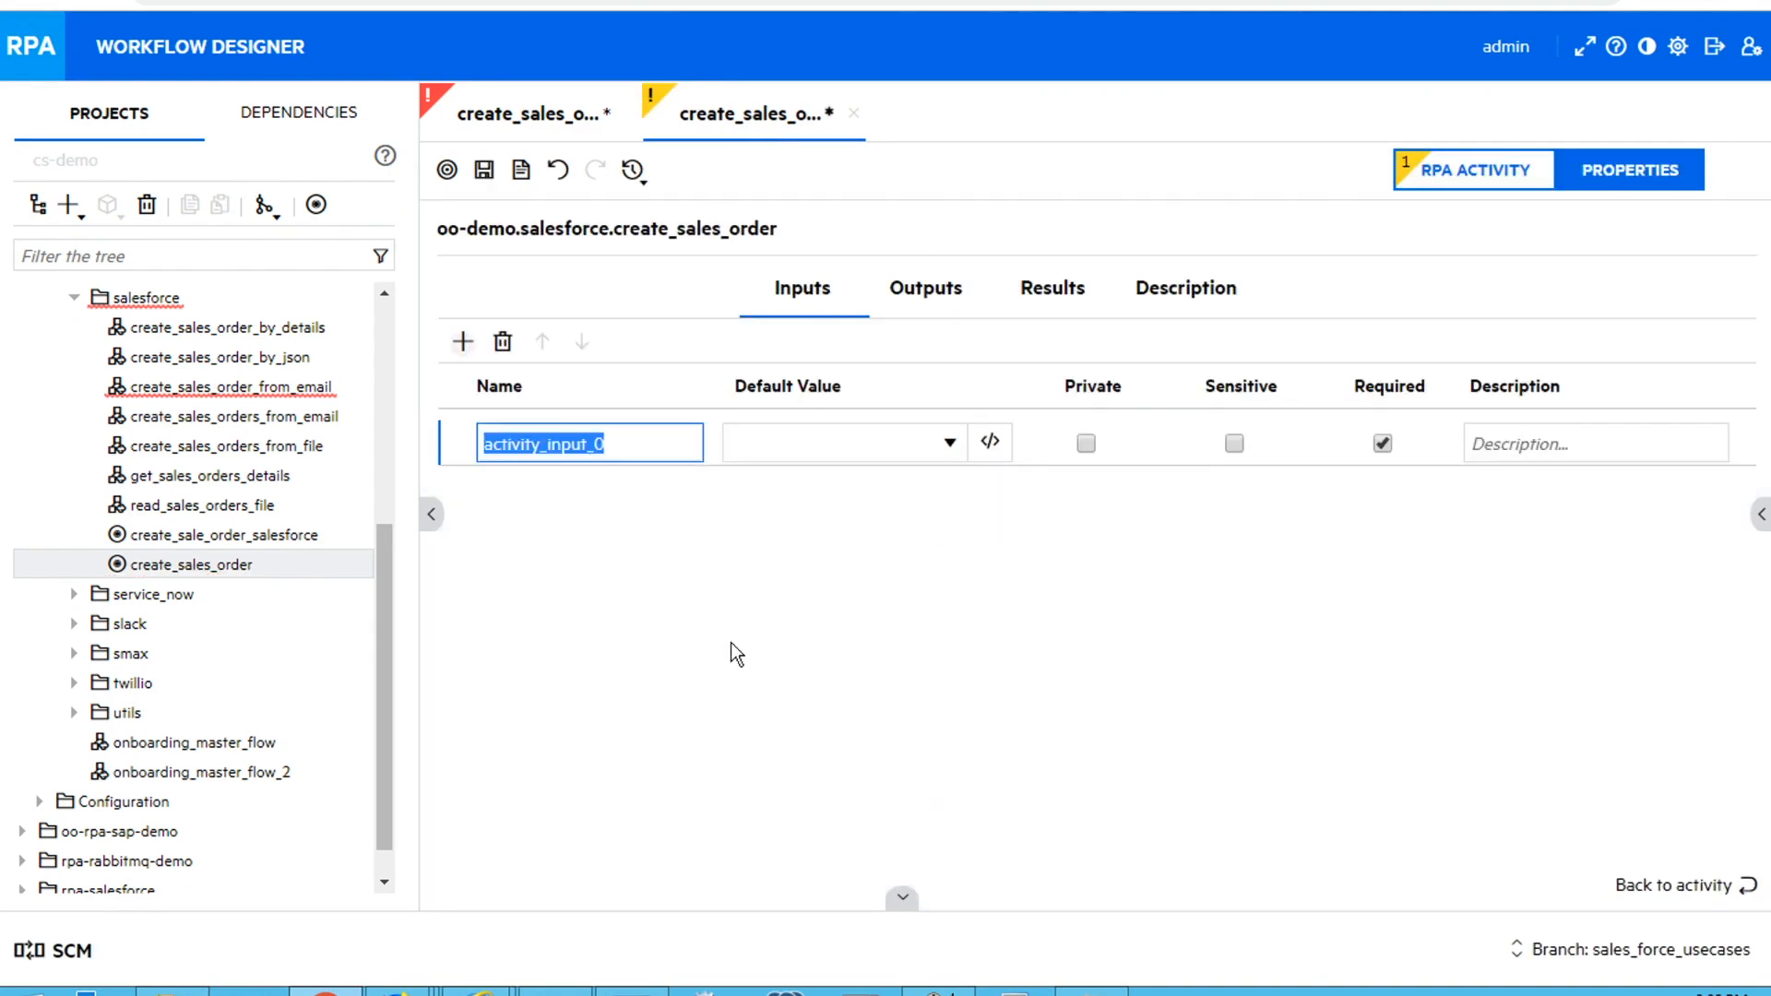
pyautogui.write('user')
pyautogui.click(464, 341)
pyautogui.write('password')
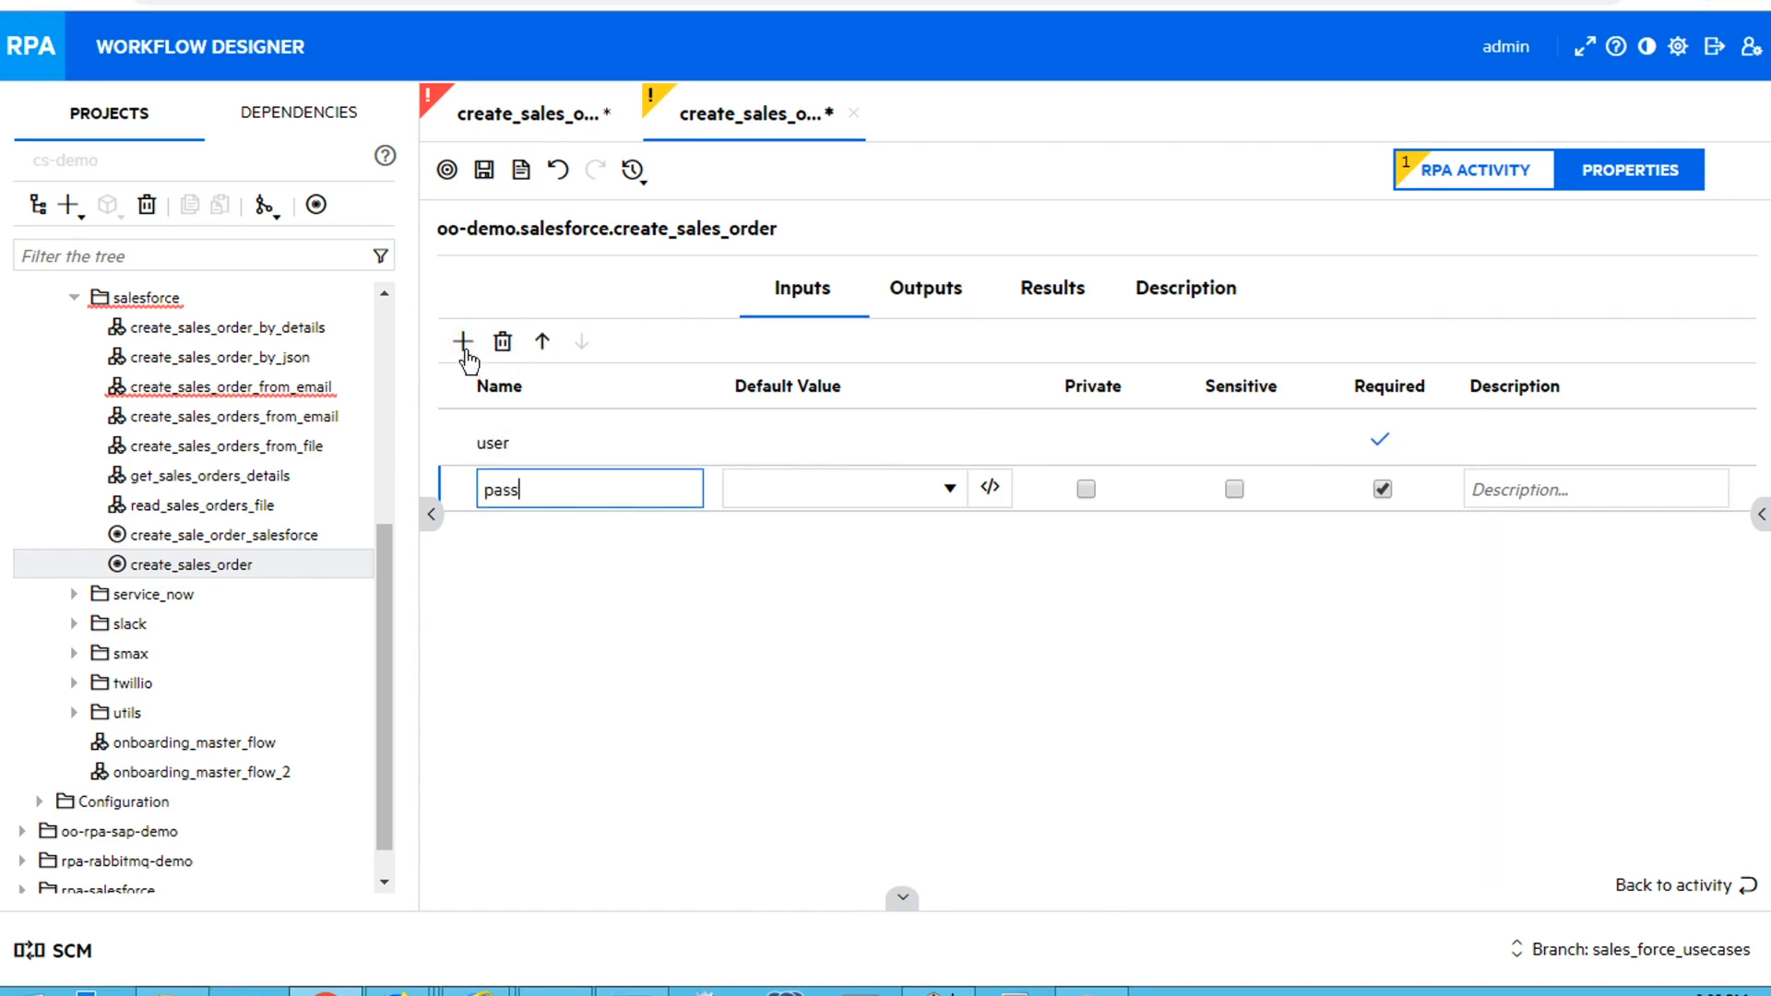
pyautogui.click(1234, 489)
# Add the inputs account_name and contract_number to the create_sales_order activity
pyautogui.click(463, 342)
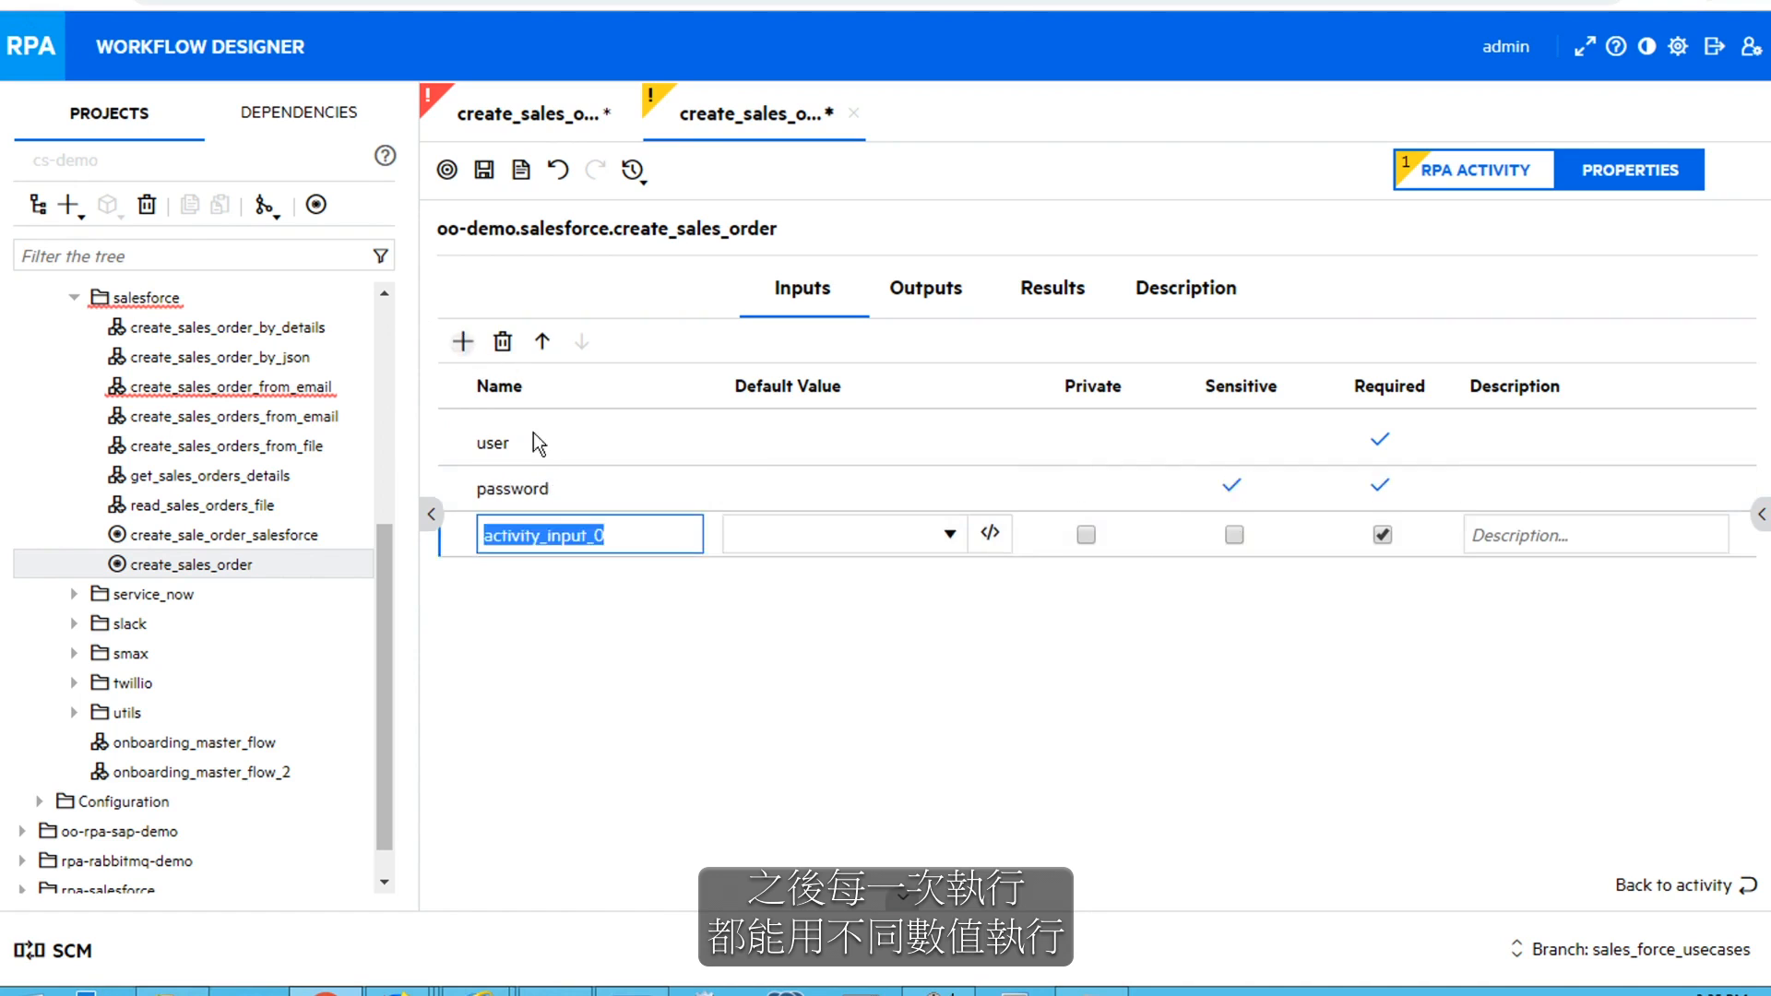
pyautogui.write('account_name')
pyautogui.click(467, 341)
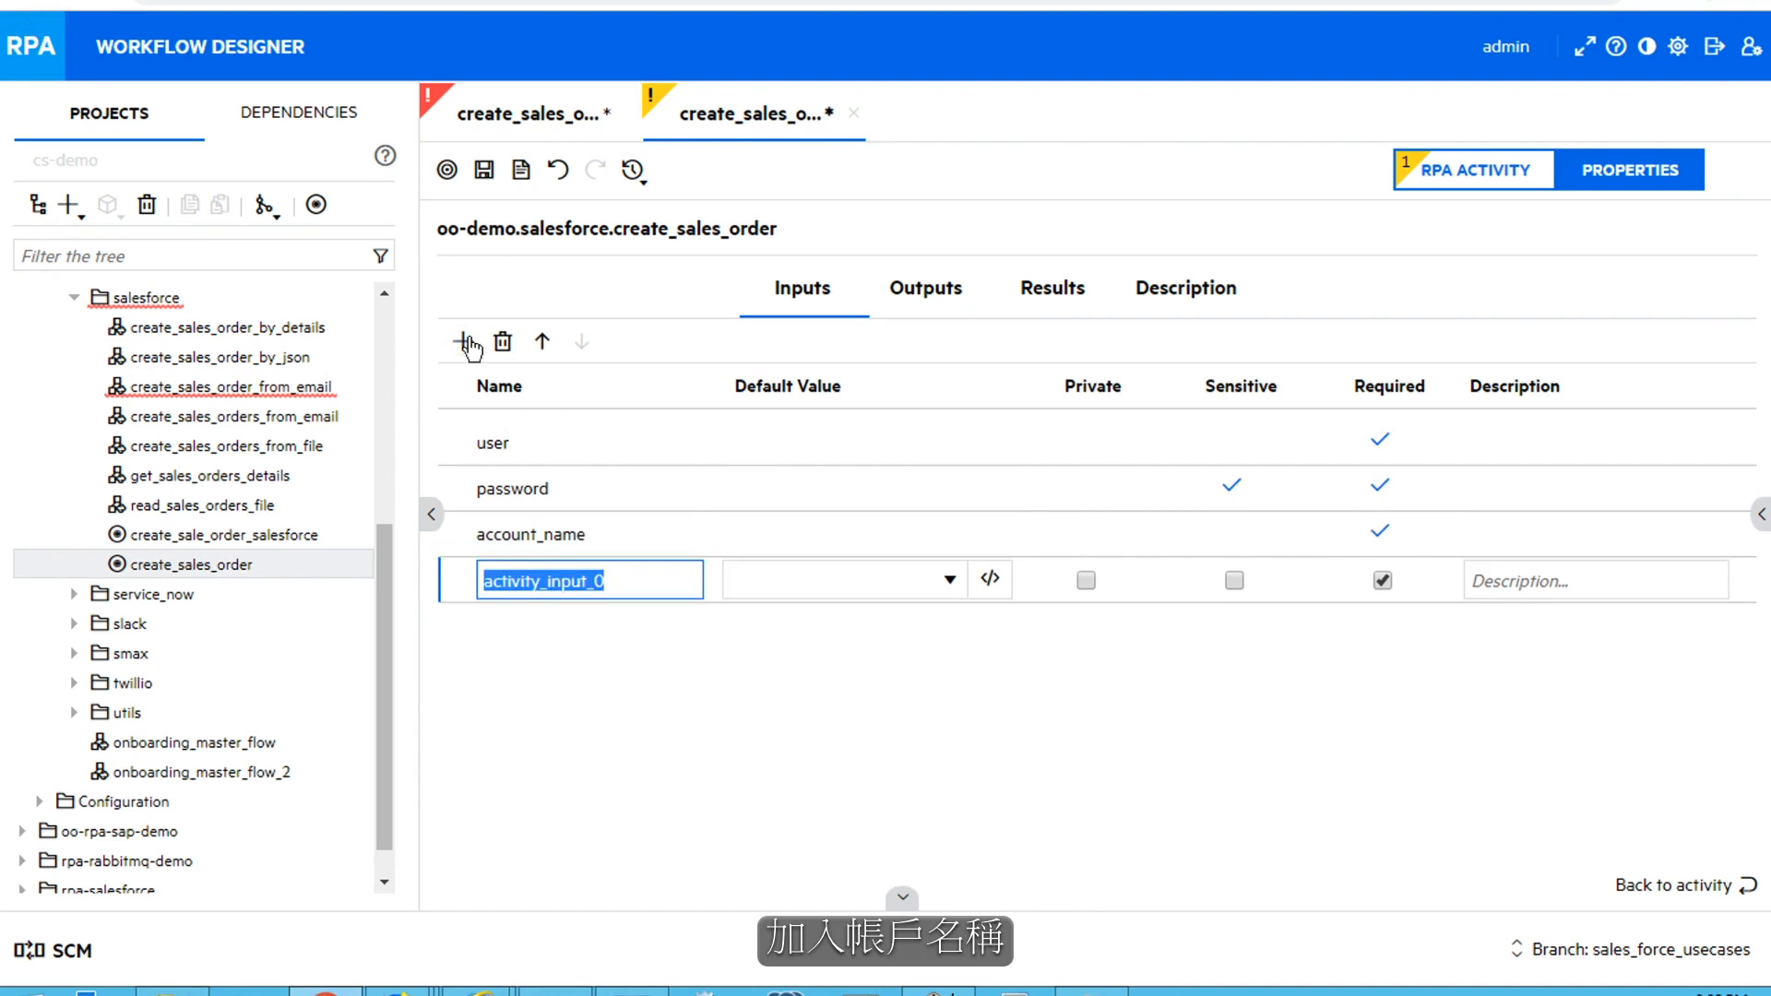
pyautogui.write('contract_nu')
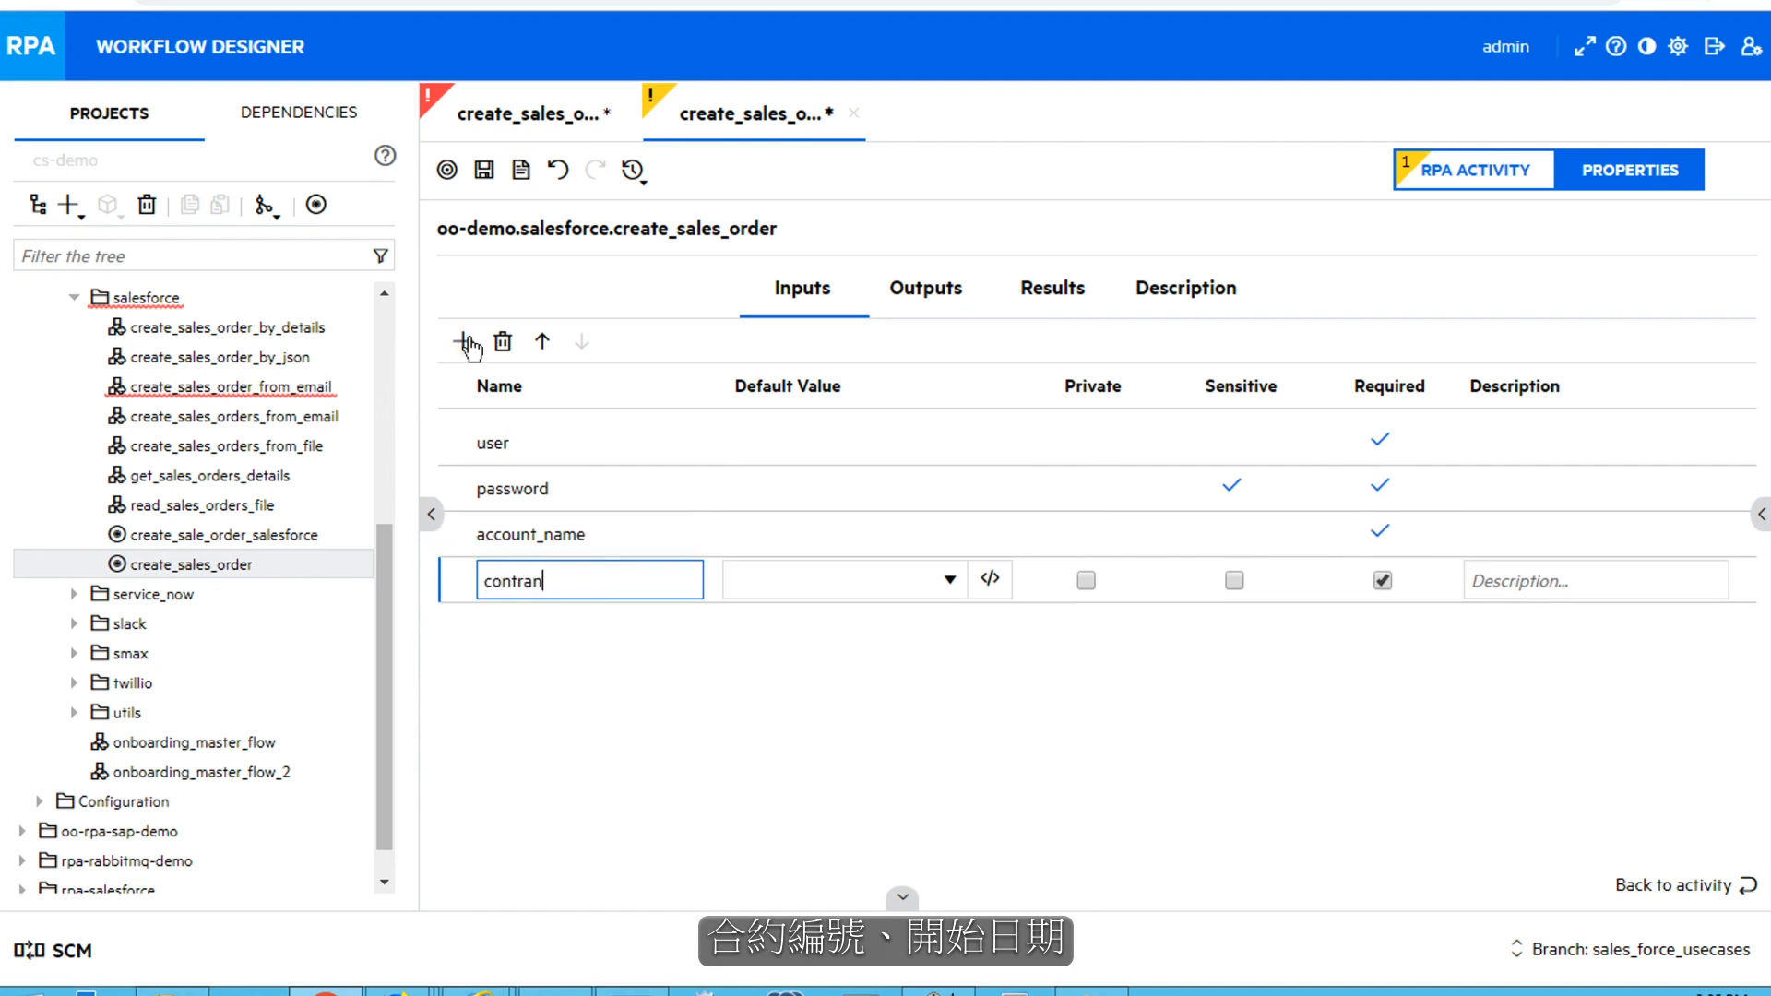
pyautogui.write('mber')
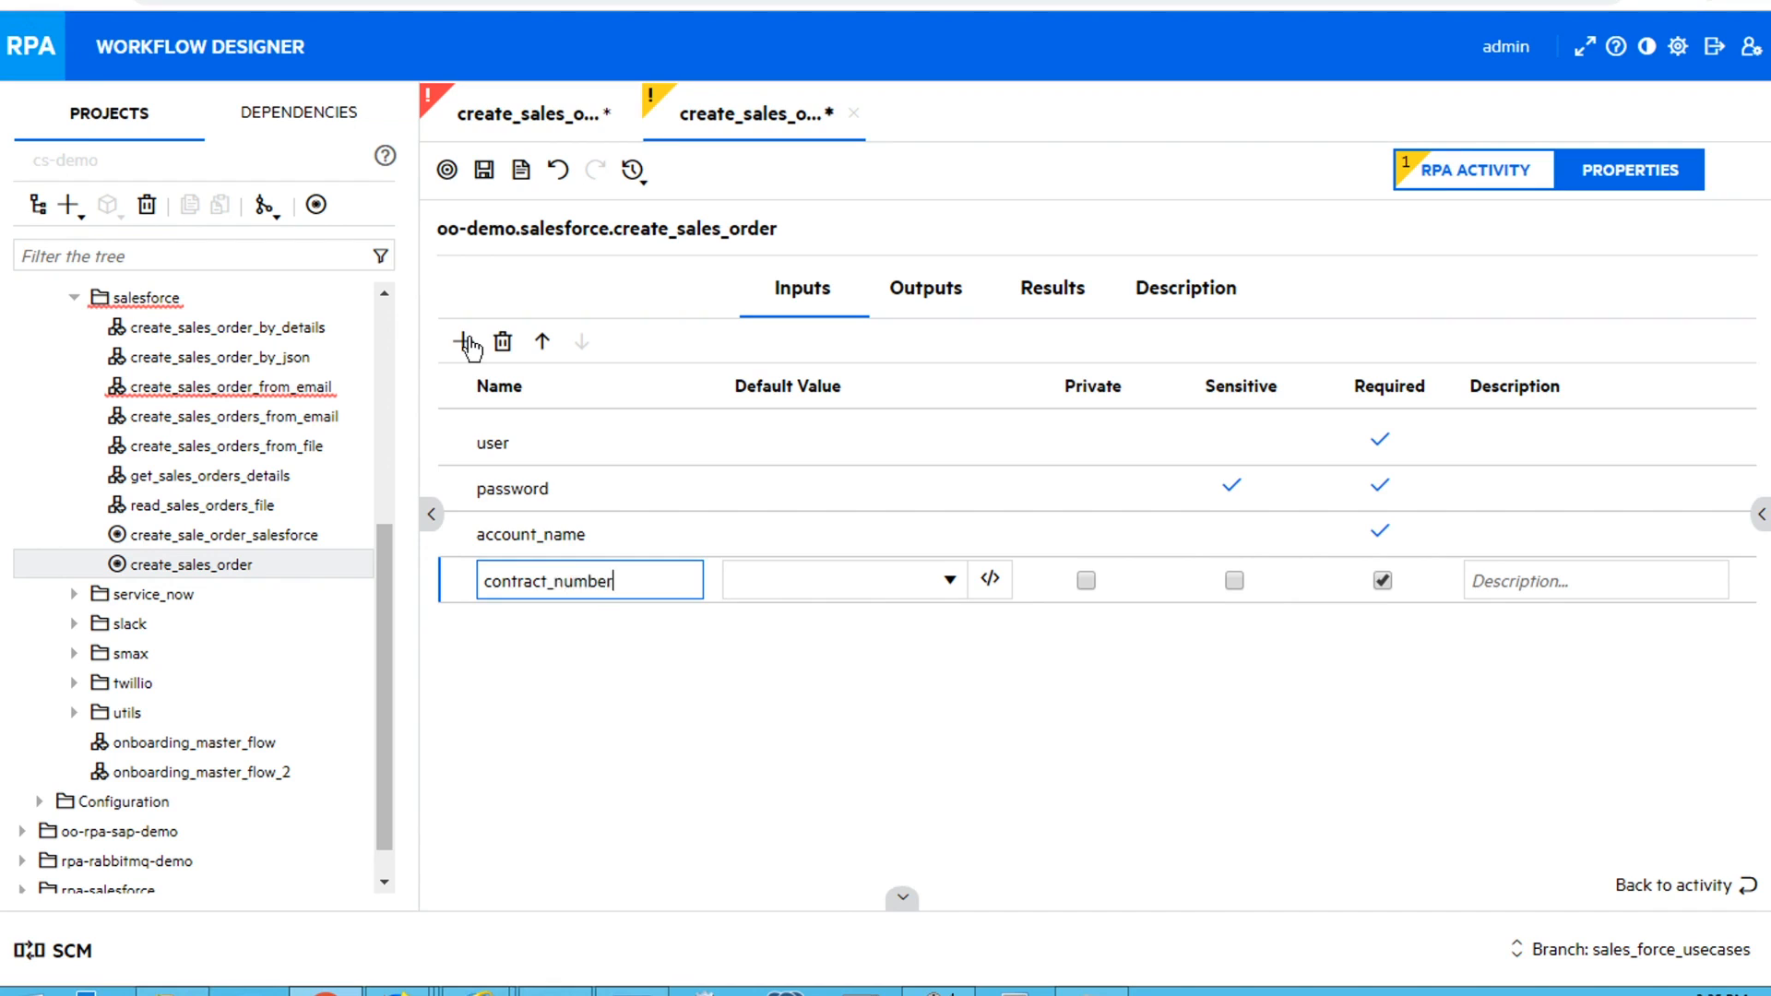
# Add the inputs start_date and description to the activity and save it
pyautogui.click(464, 343)
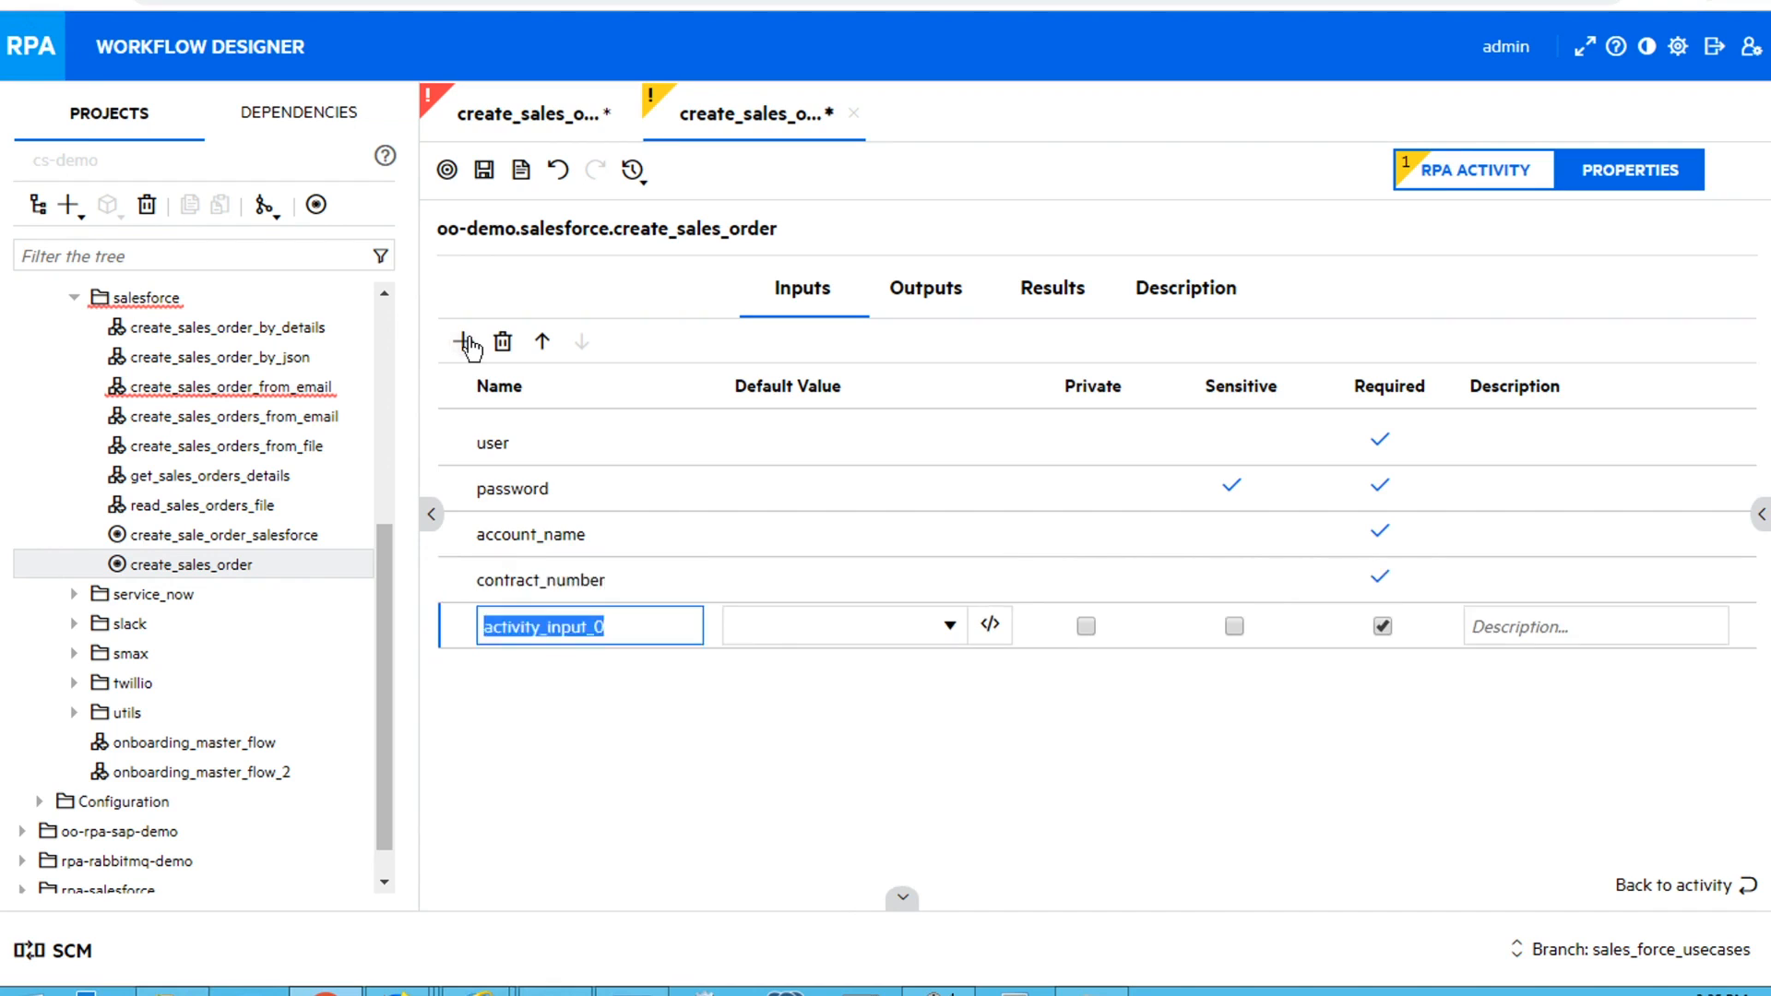
pyautogui.write('start_dat')
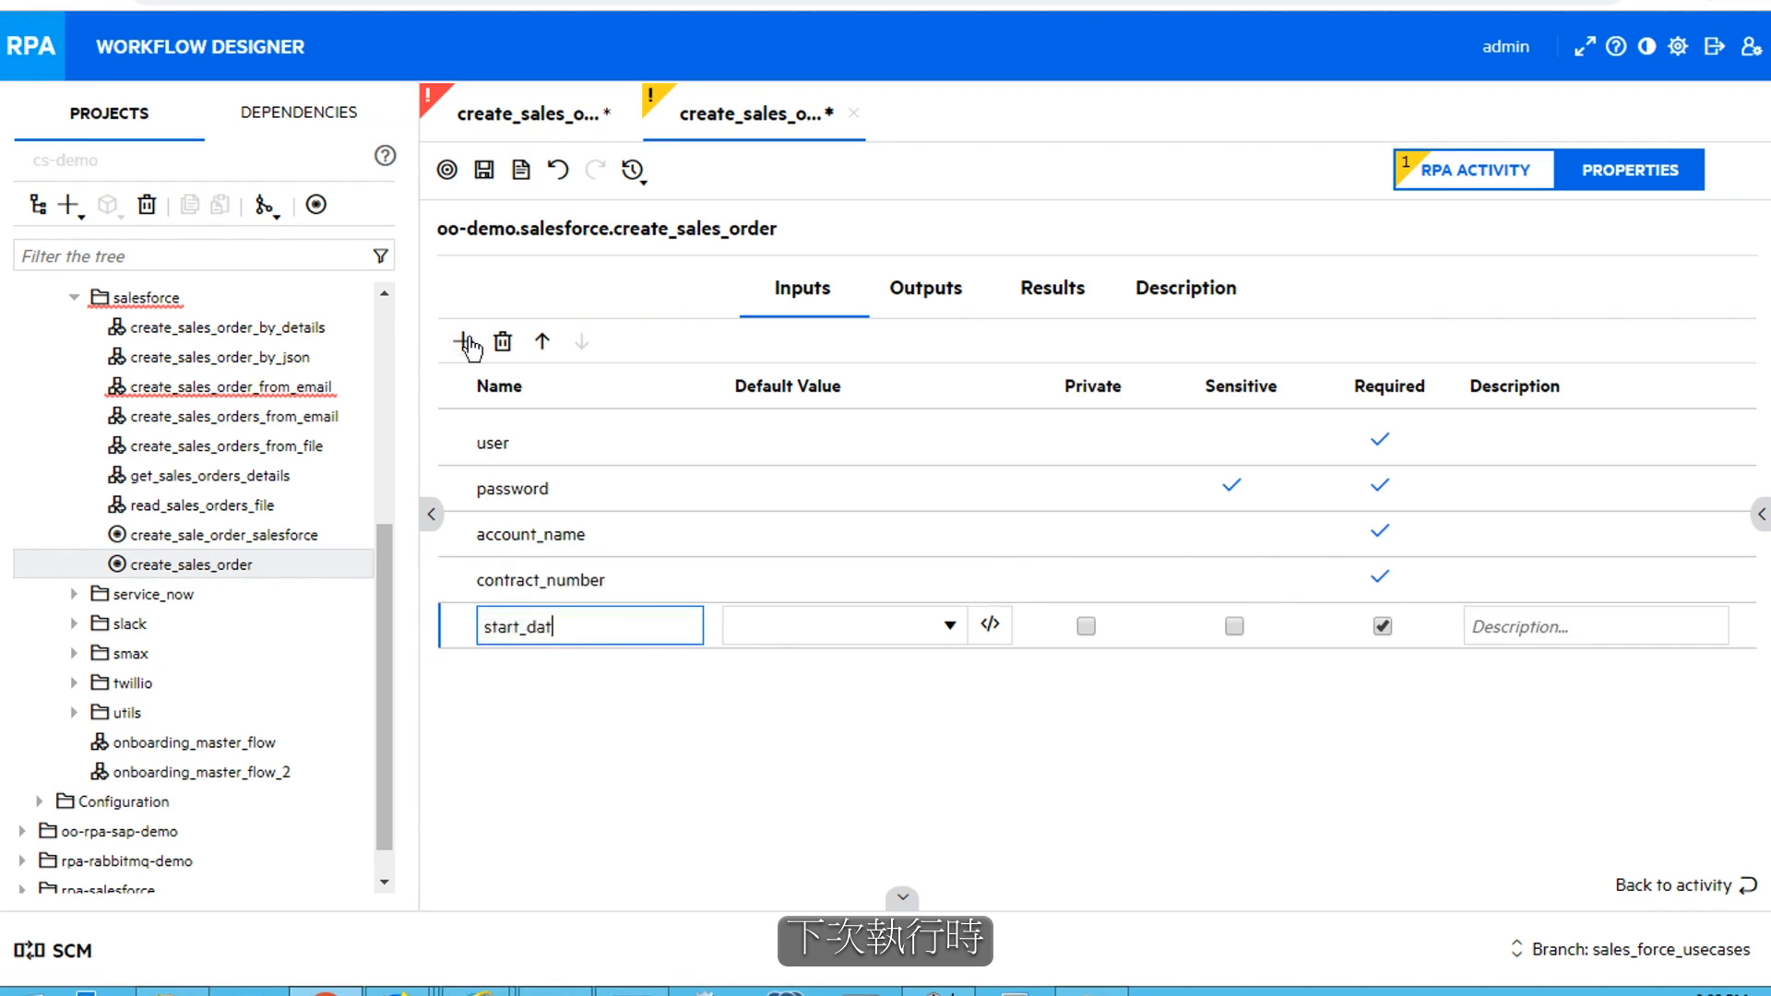
pyautogui.write('e')
pyautogui.click(464, 343)
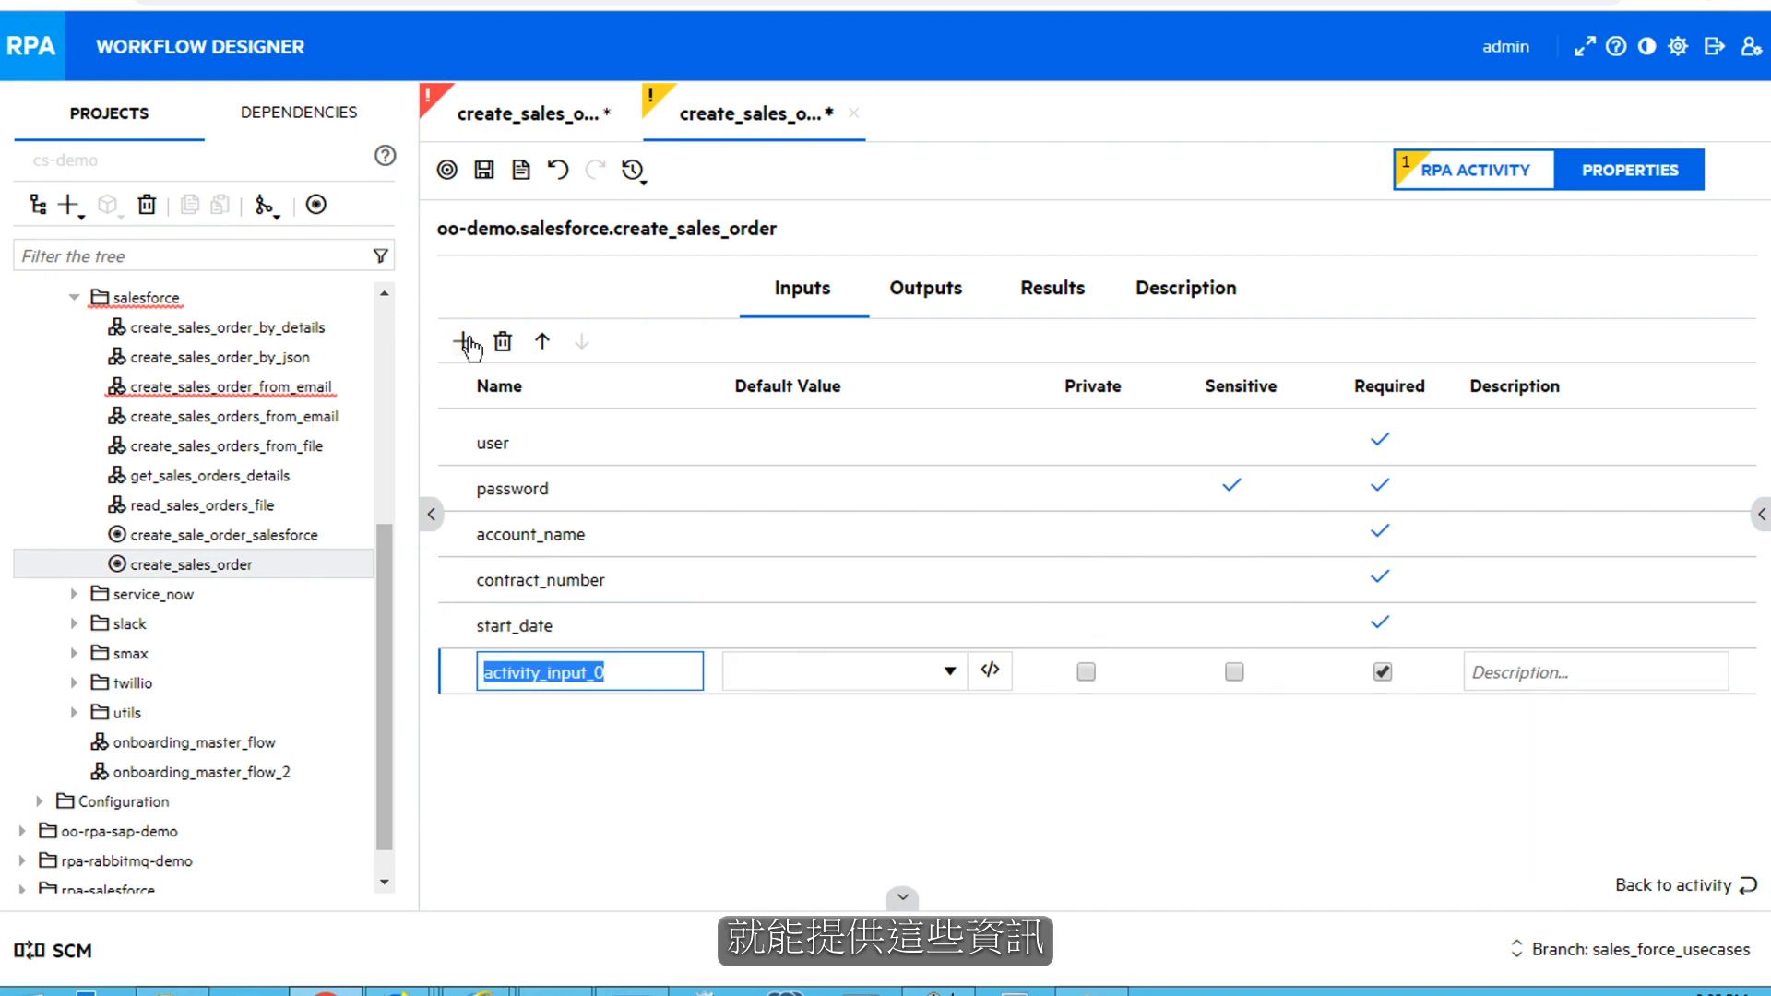
pyautogui.write('description')
pyautogui.click(484, 170)
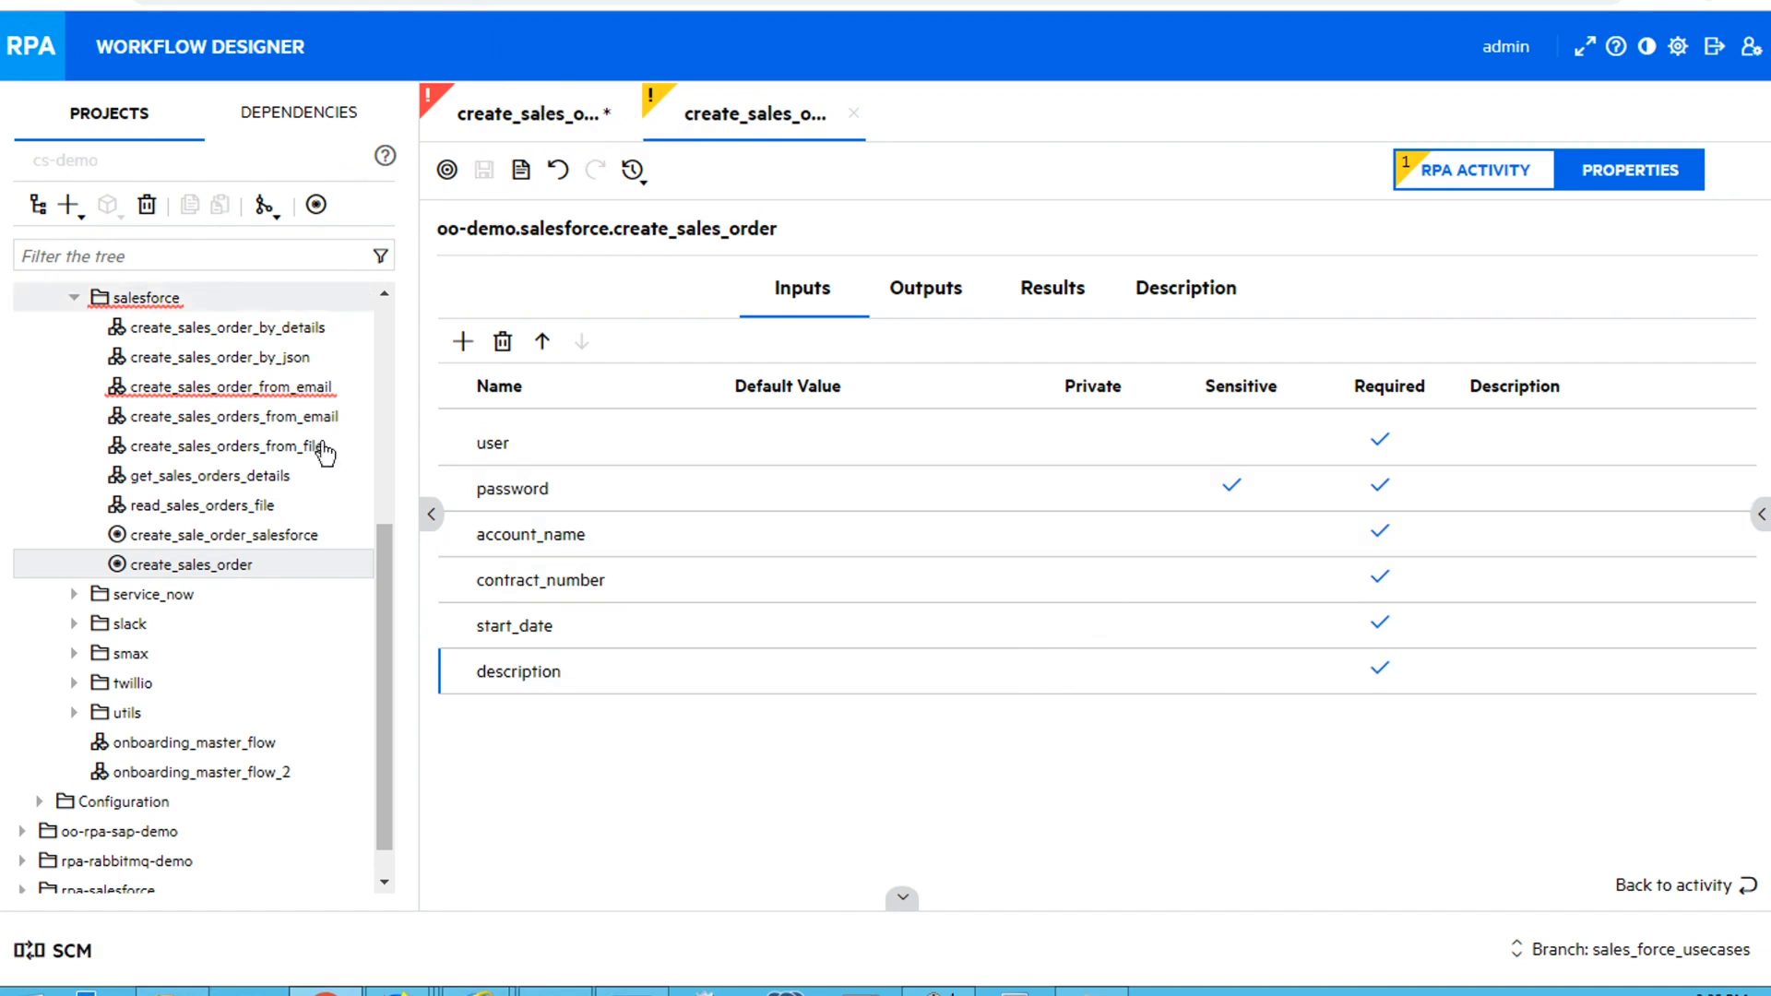
# In the create_sales_order_by_json flow, remove the link from get_sales_orders_details to SUCCESS and place the create_sales_order activity between them
pyautogui.click(224, 366)
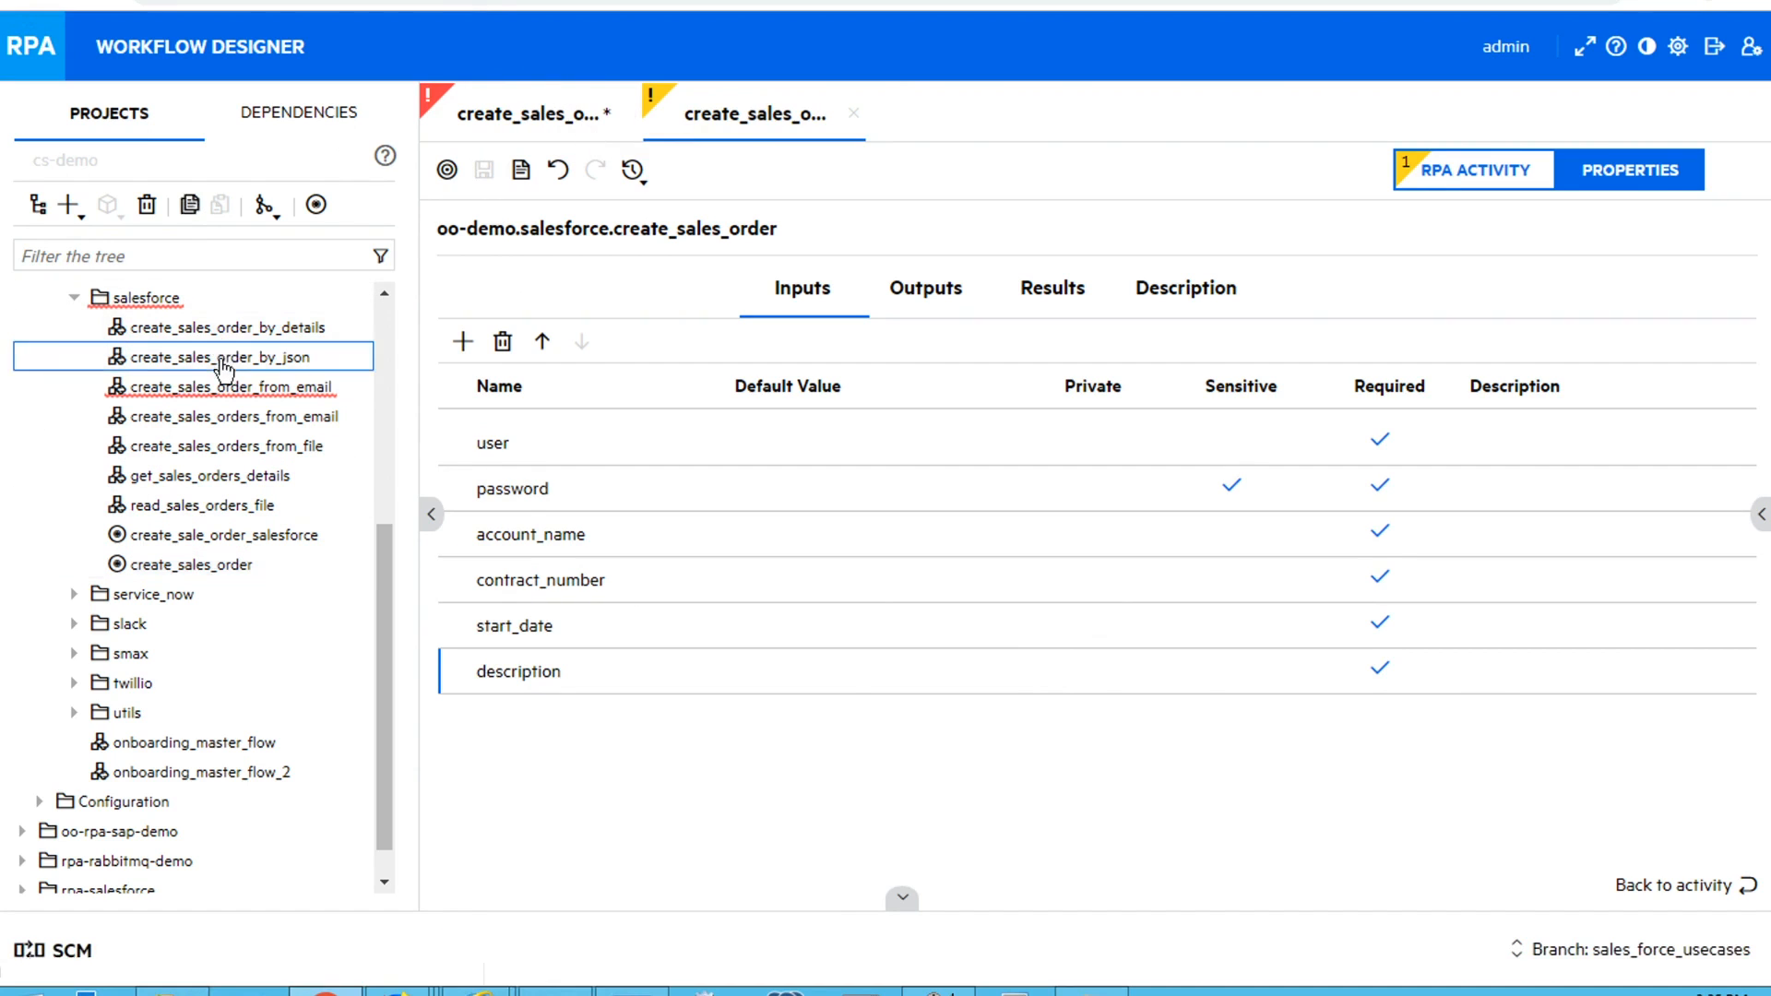
pyautogui.doubleClick(224, 366)
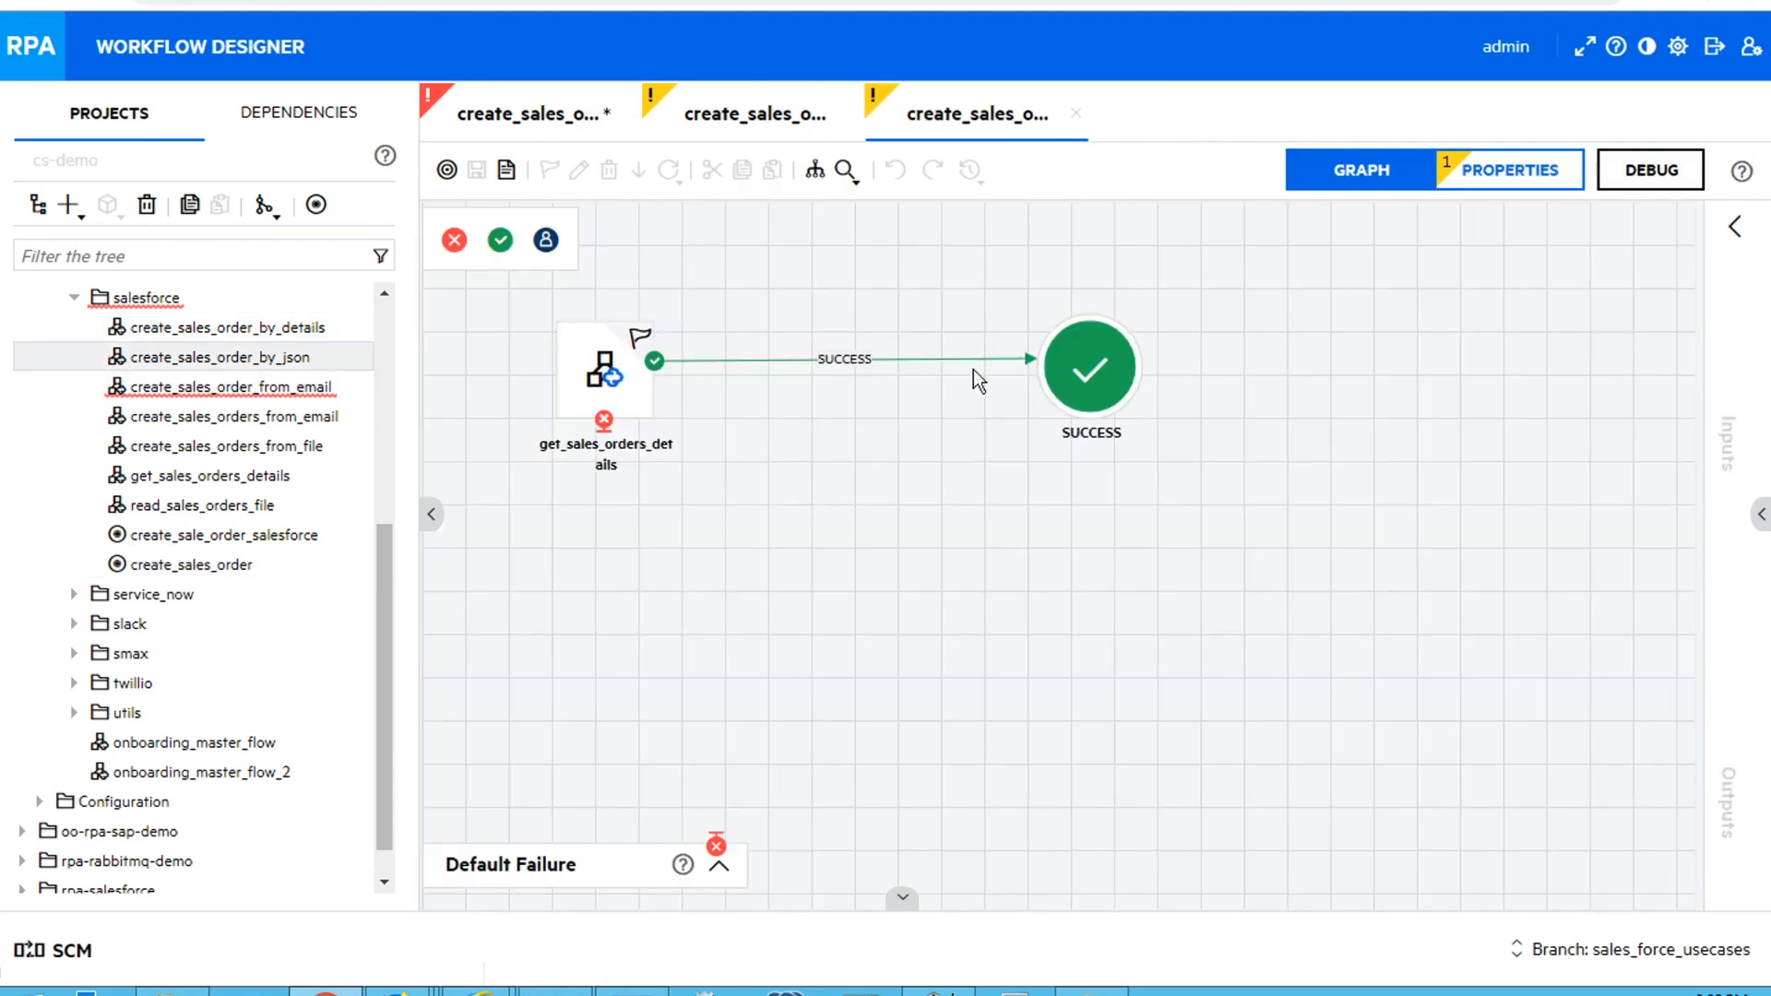
pyautogui.click(712, 361)
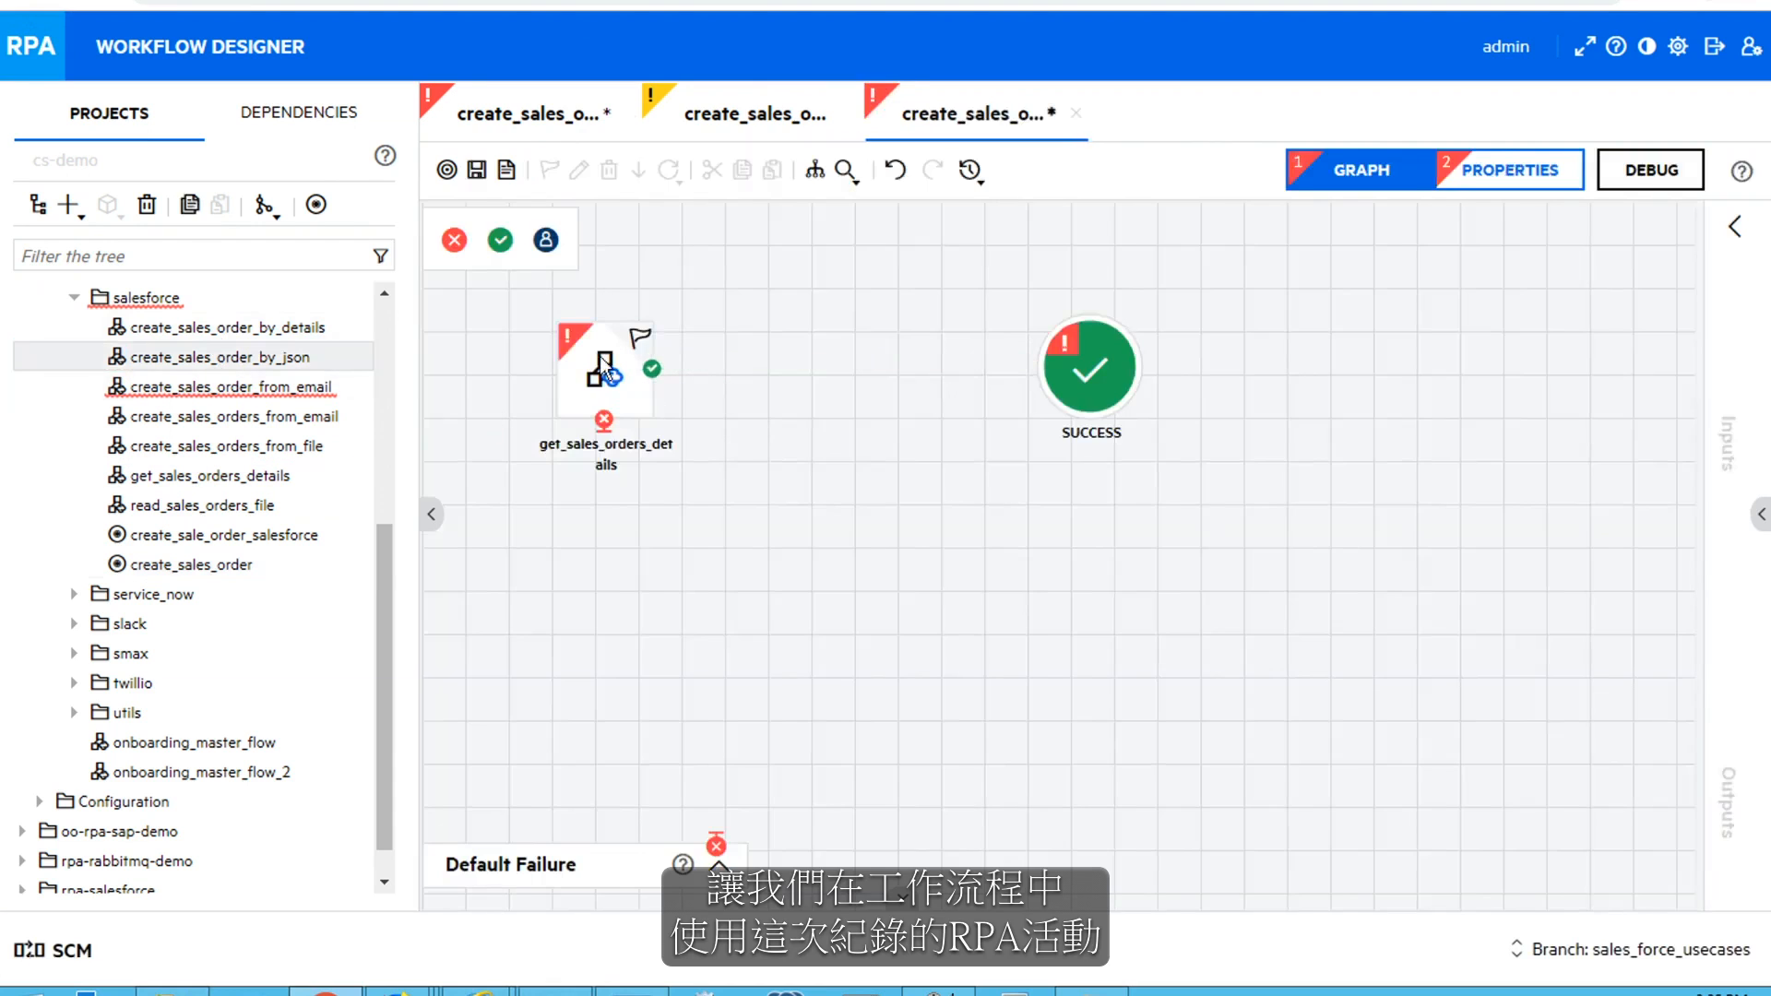
pyautogui.moveTo(241, 574); pyautogui.dragTo(865, 392)
pyautogui.moveTo(864, 383); pyautogui.dragTo(852, 395)
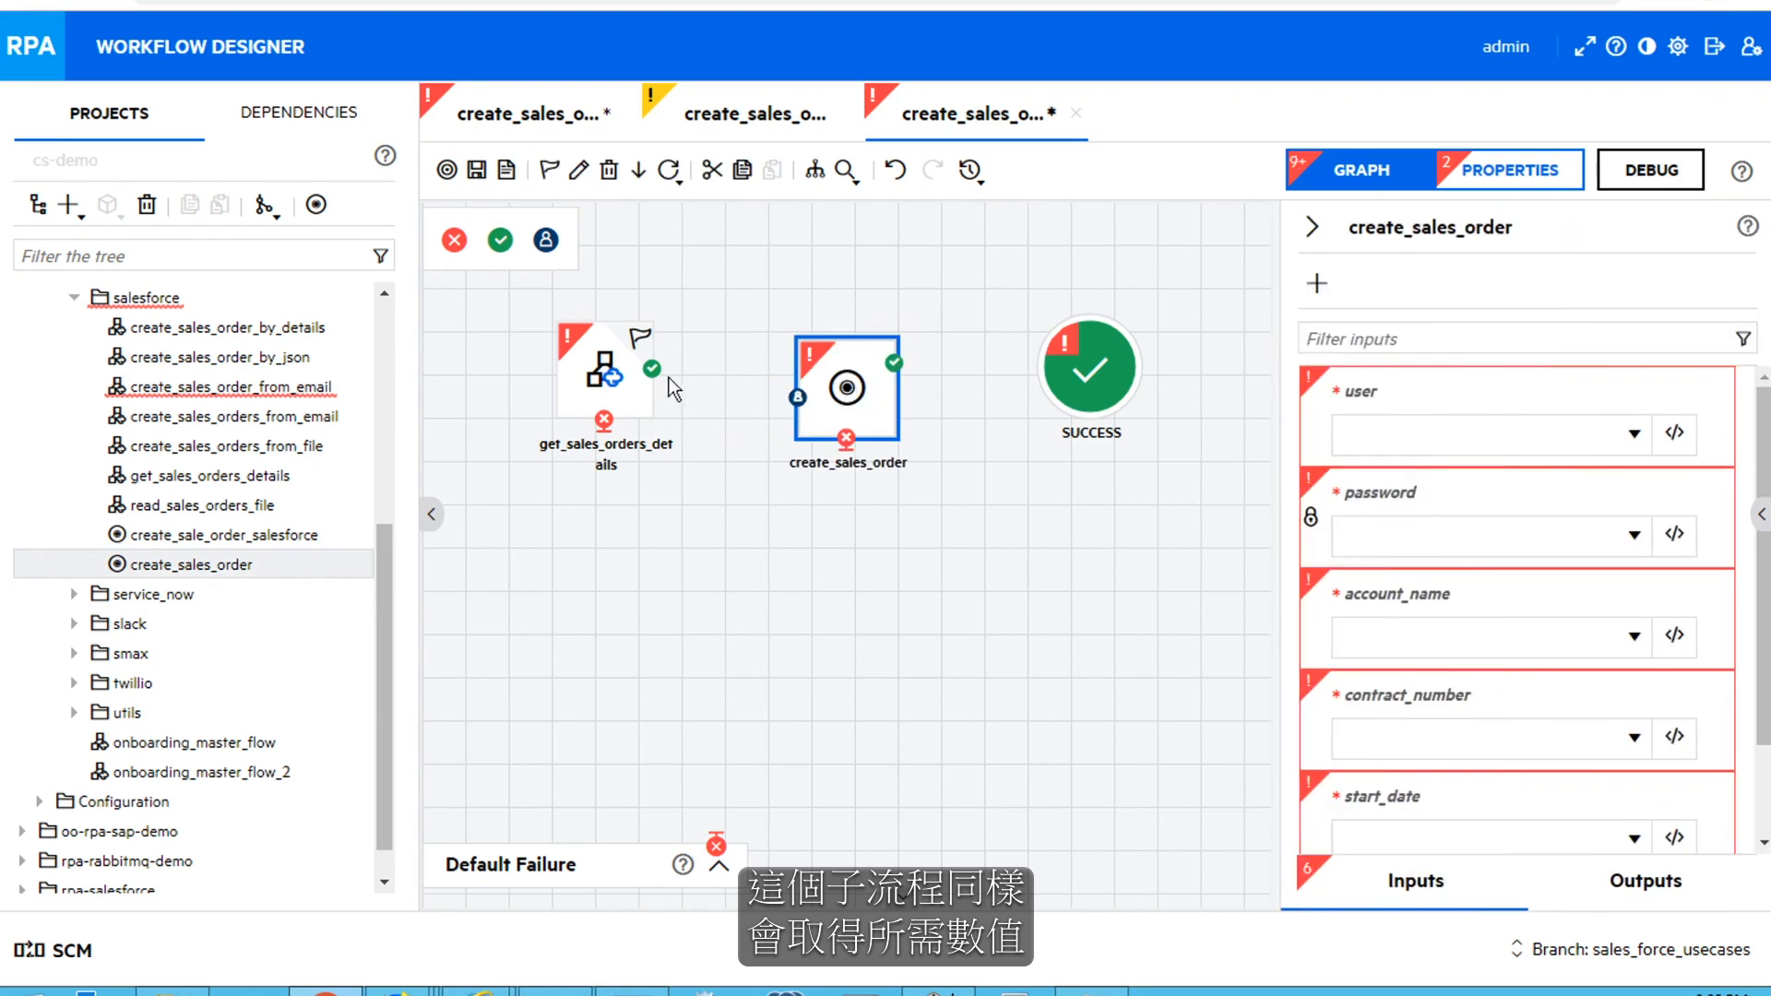
# Map the create_sales_order step's user, password and account_name inputs to the flow variables username, password and account_name
pyautogui.click(1519, 430)
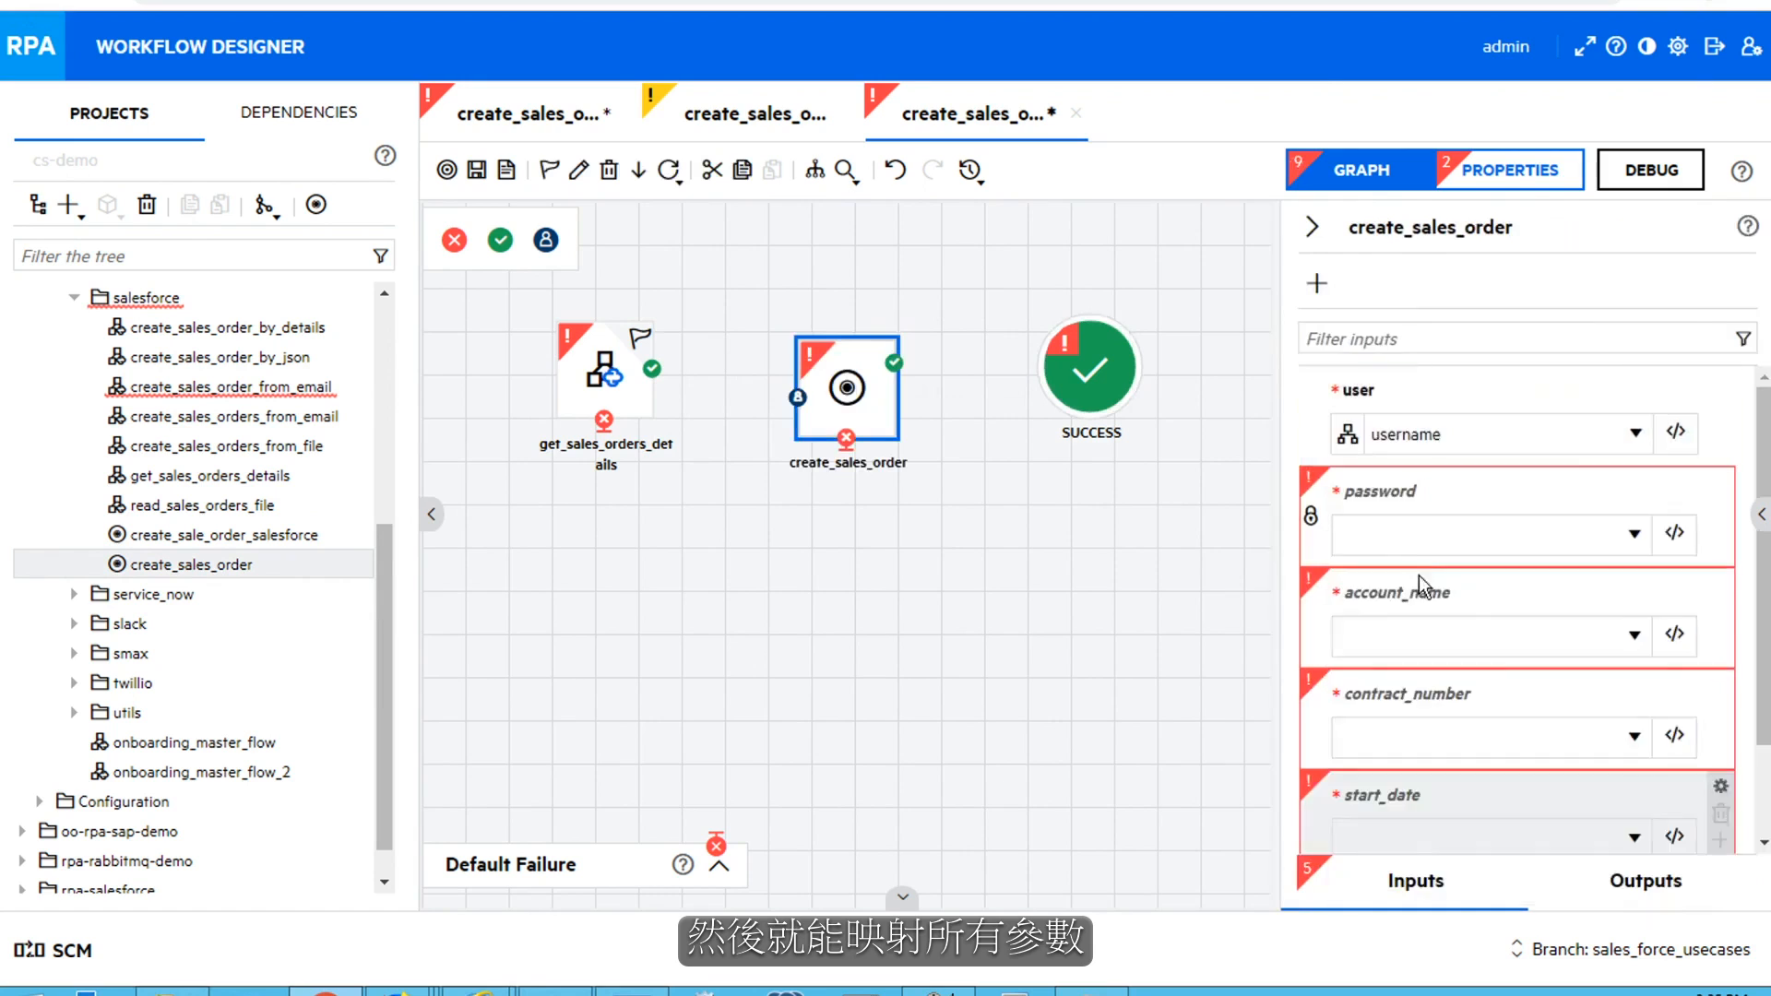
pyautogui.click(1416, 543)
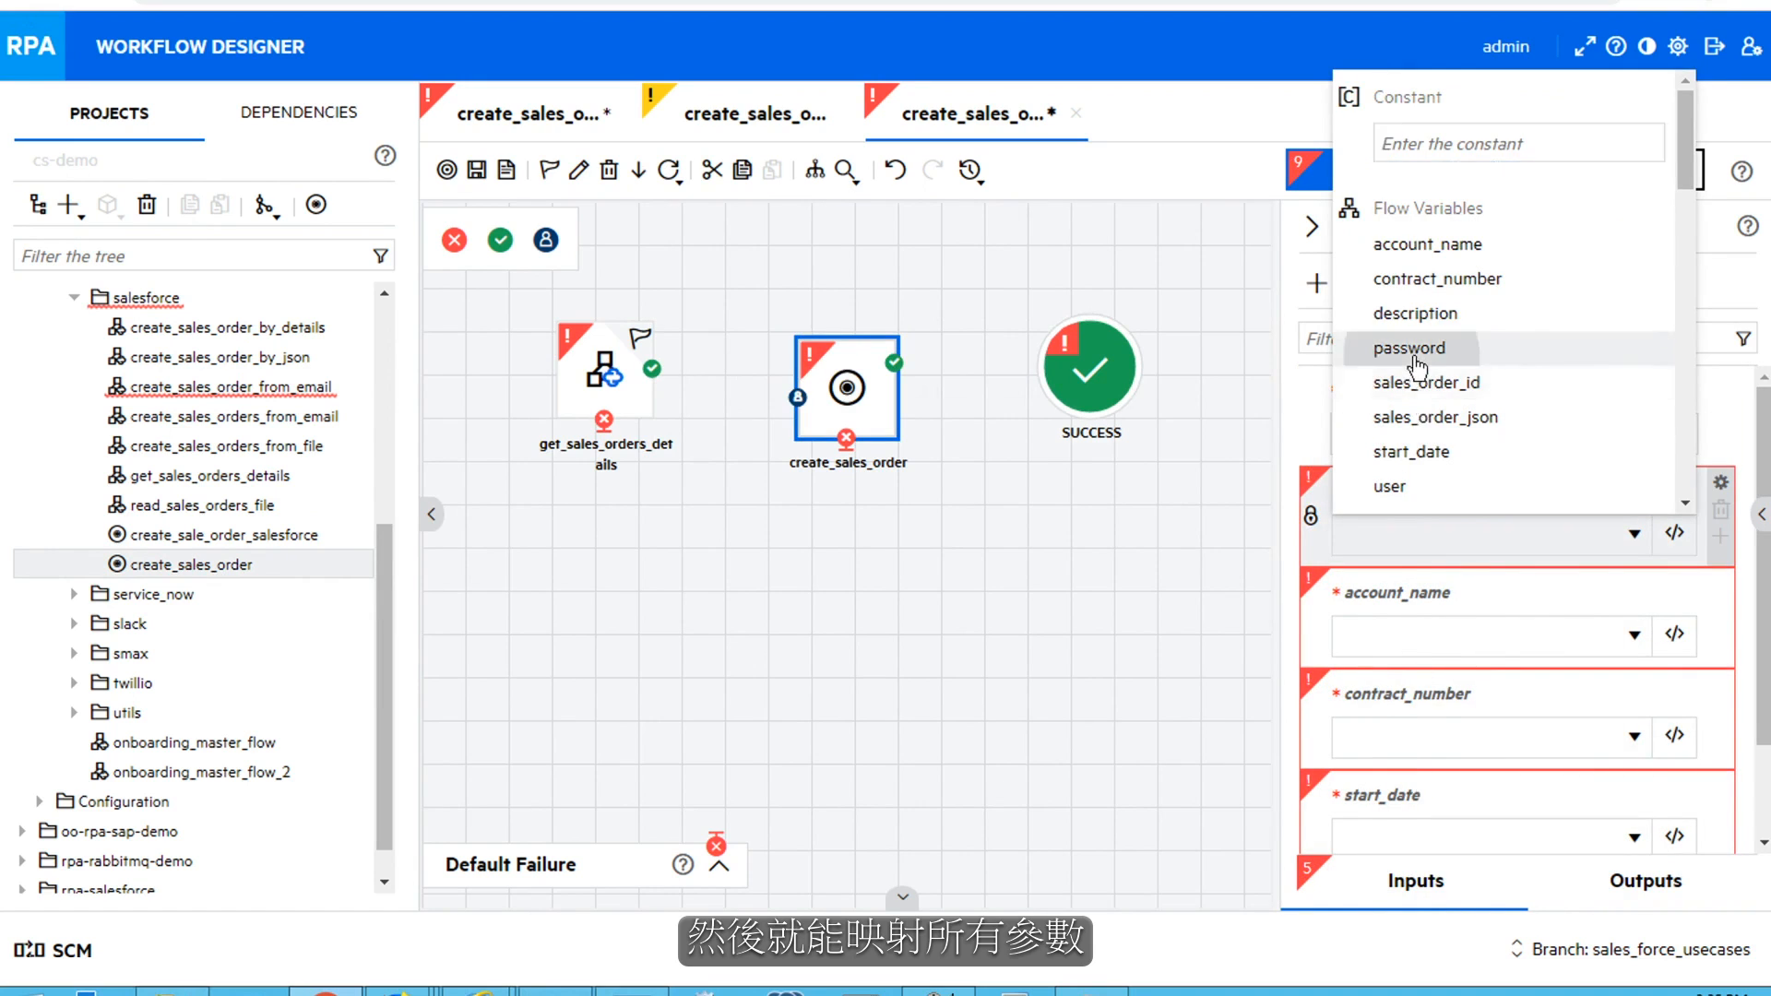
pyautogui.click(1414, 355)
pyautogui.click(1397, 652)
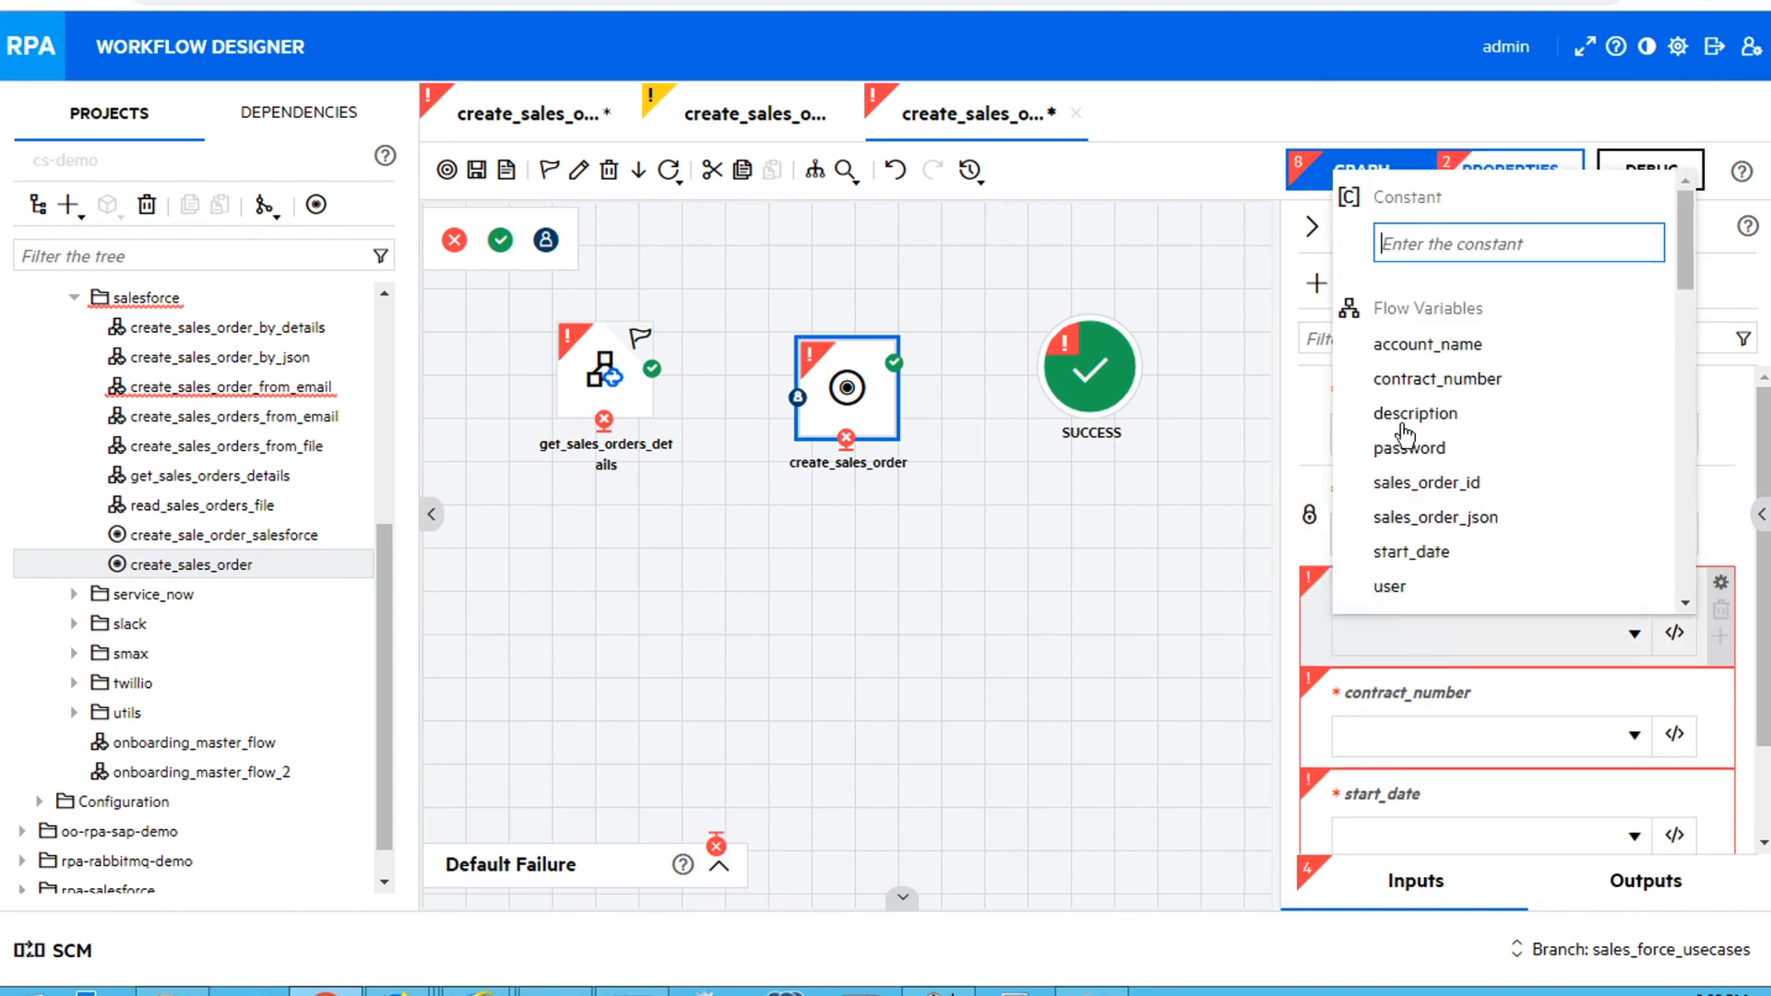
pyautogui.click(1411, 353)
# Map the step's contract_number, start_date and description inputs to the flow variables of the same names
pyautogui.click(1392, 738)
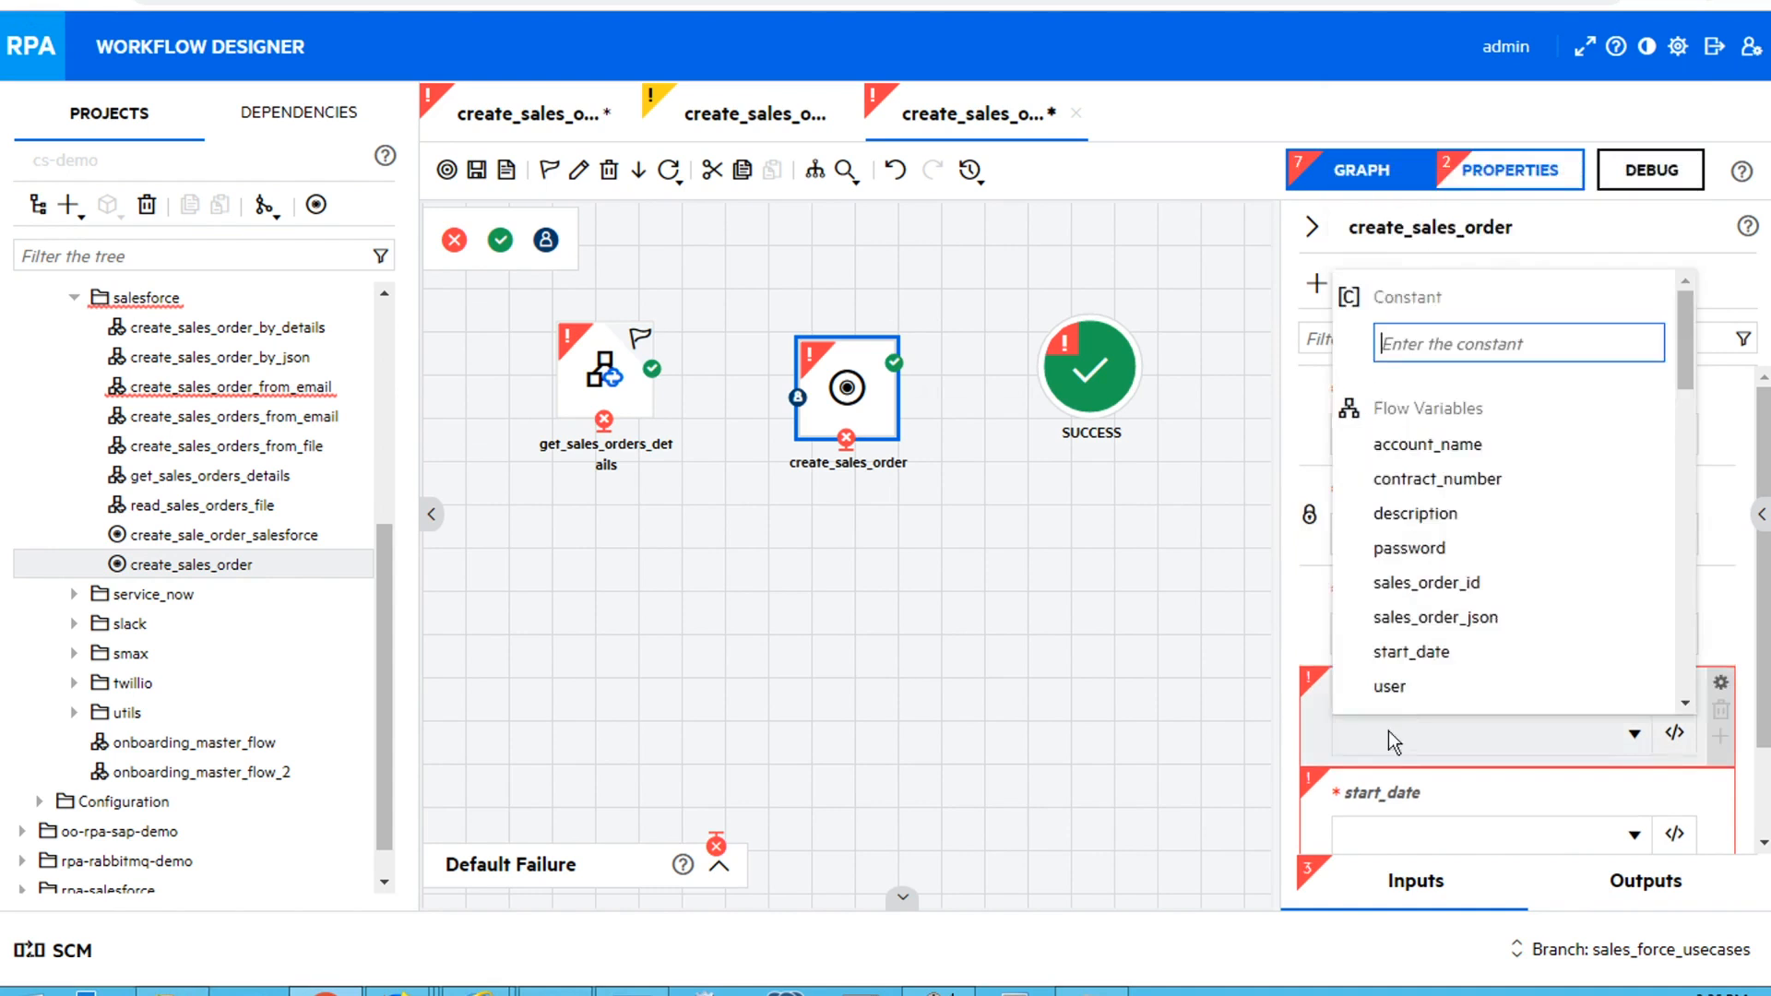
pyautogui.click(1397, 478)
pyautogui.click(1404, 823)
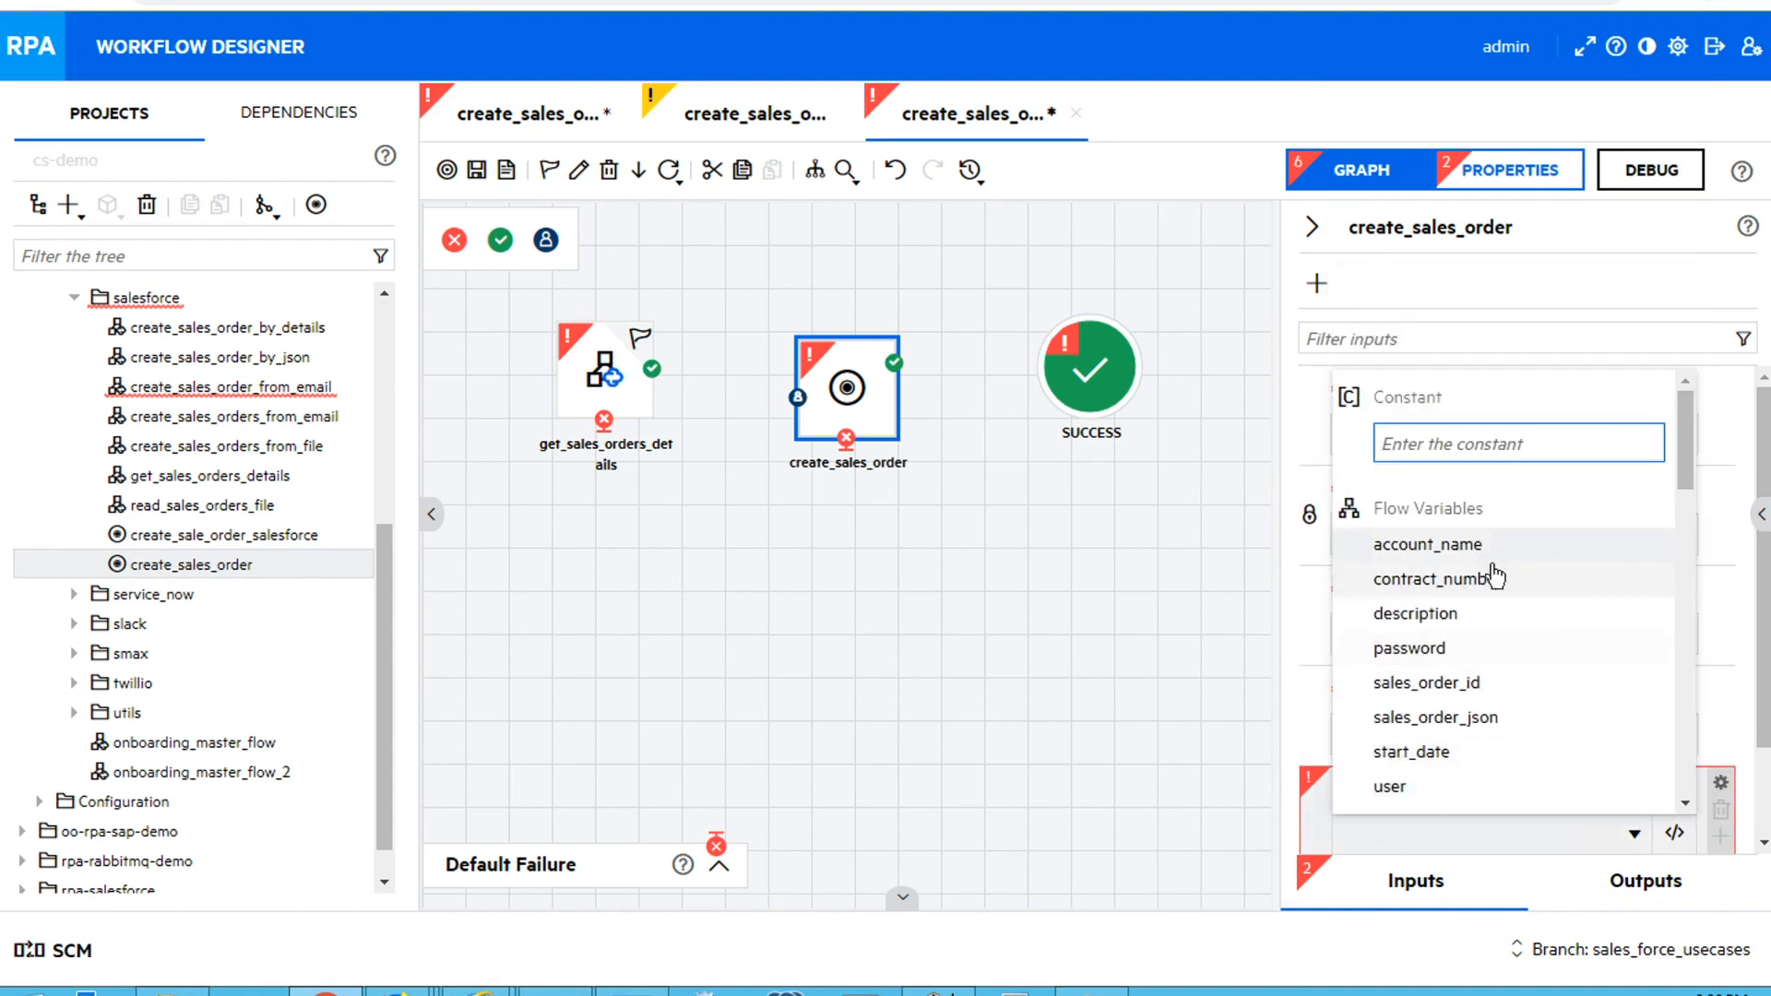
pyautogui.click(1439, 752)
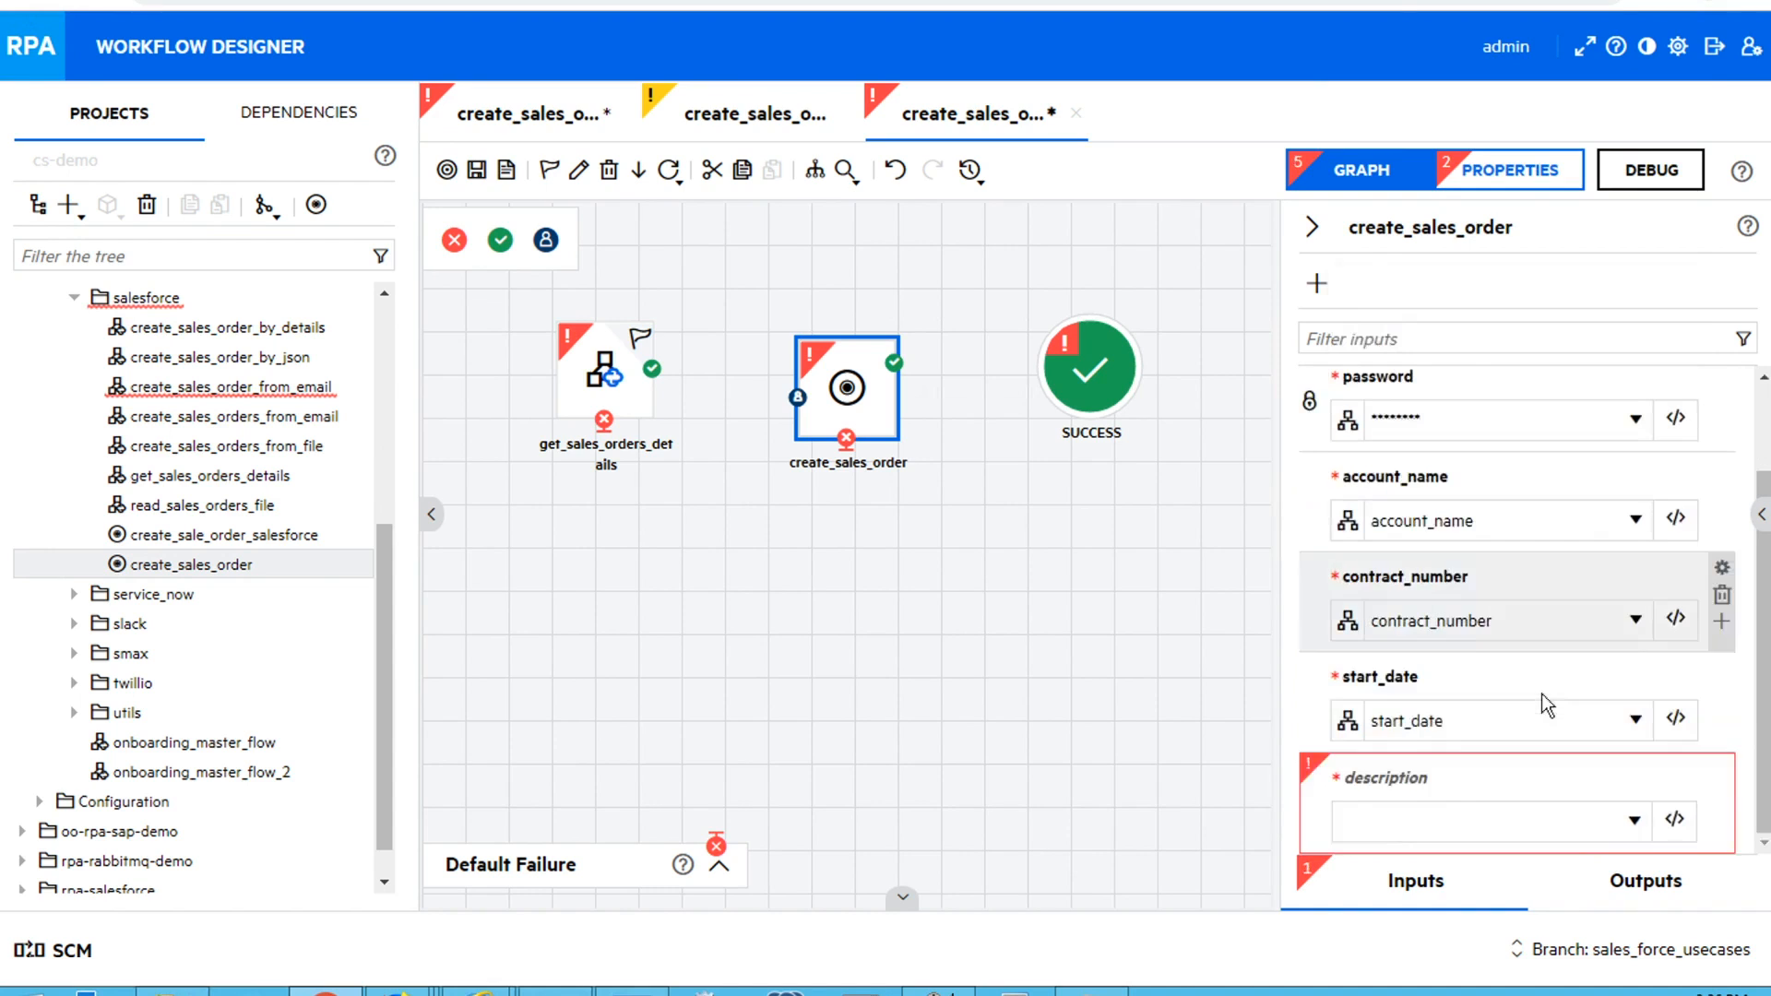
pyautogui.click(1441, 827)
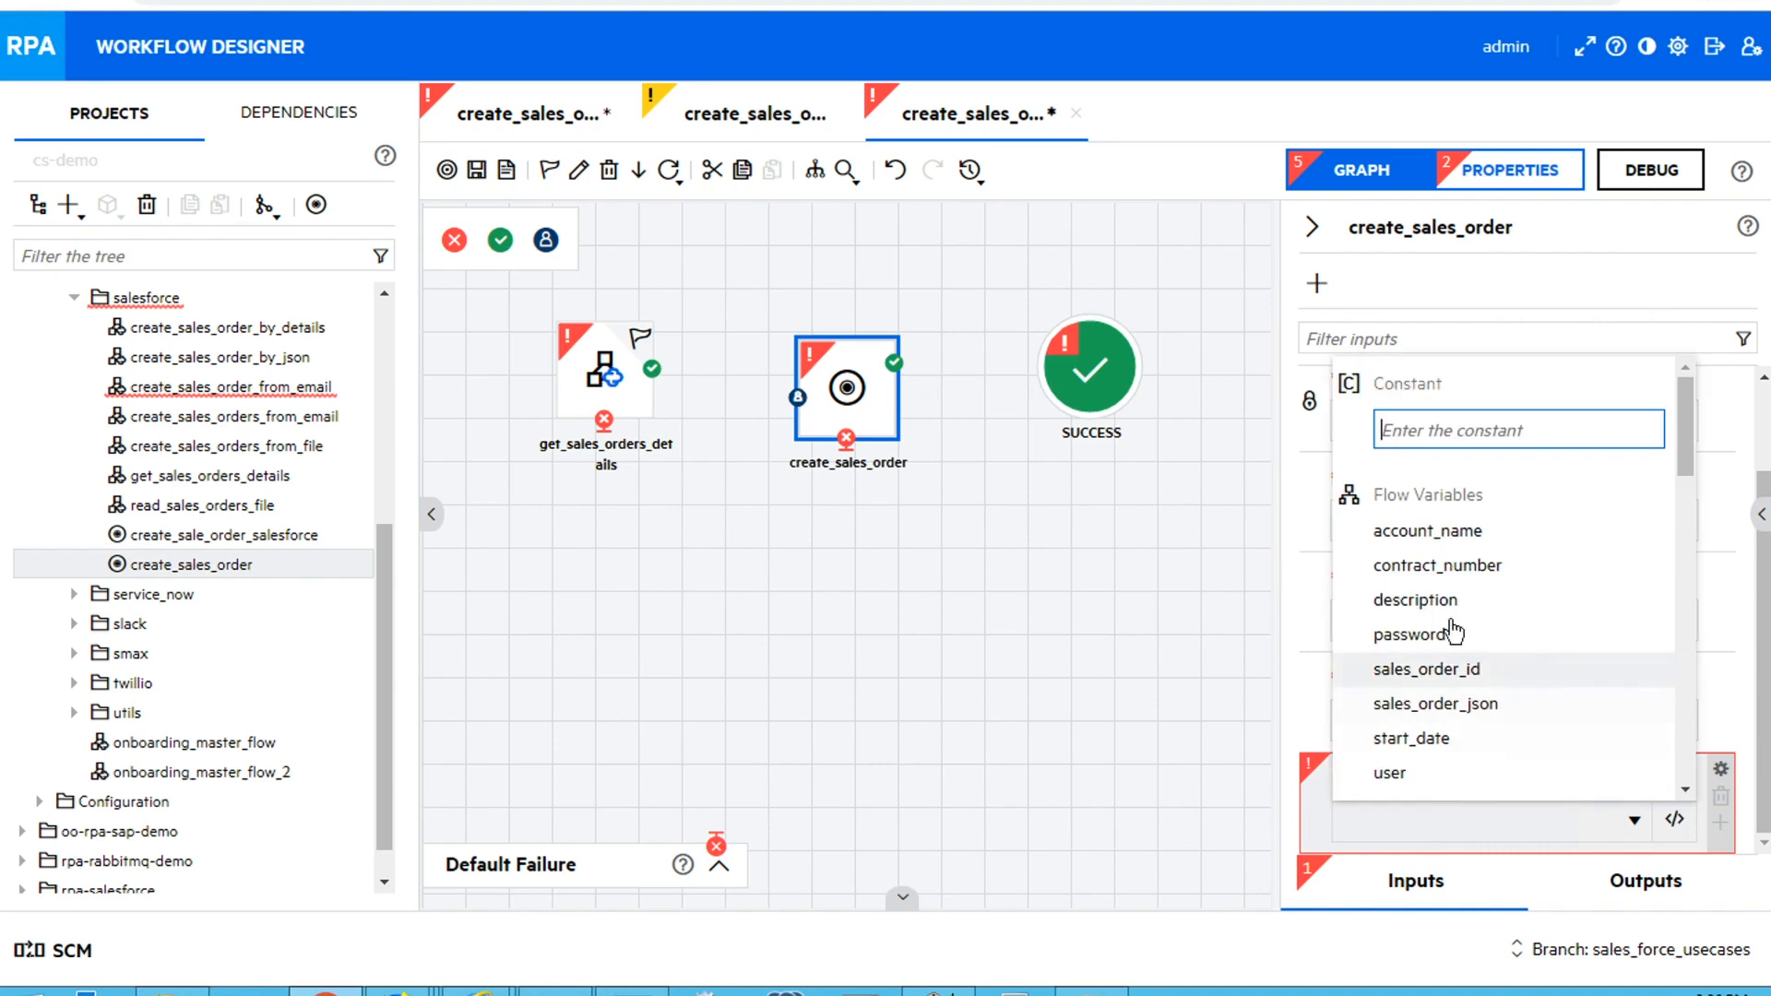
pyautogui.click(1416, 599)
# Connect get_sales_orders_details to create_sales_order, link its SUCCESS and WARNING responses to the SUCCESS end point, and save the flow
pyautogui.moveTo(653, 368); pyautogui.dragTo(1066, 377)
pyautogui.click(476, 171)
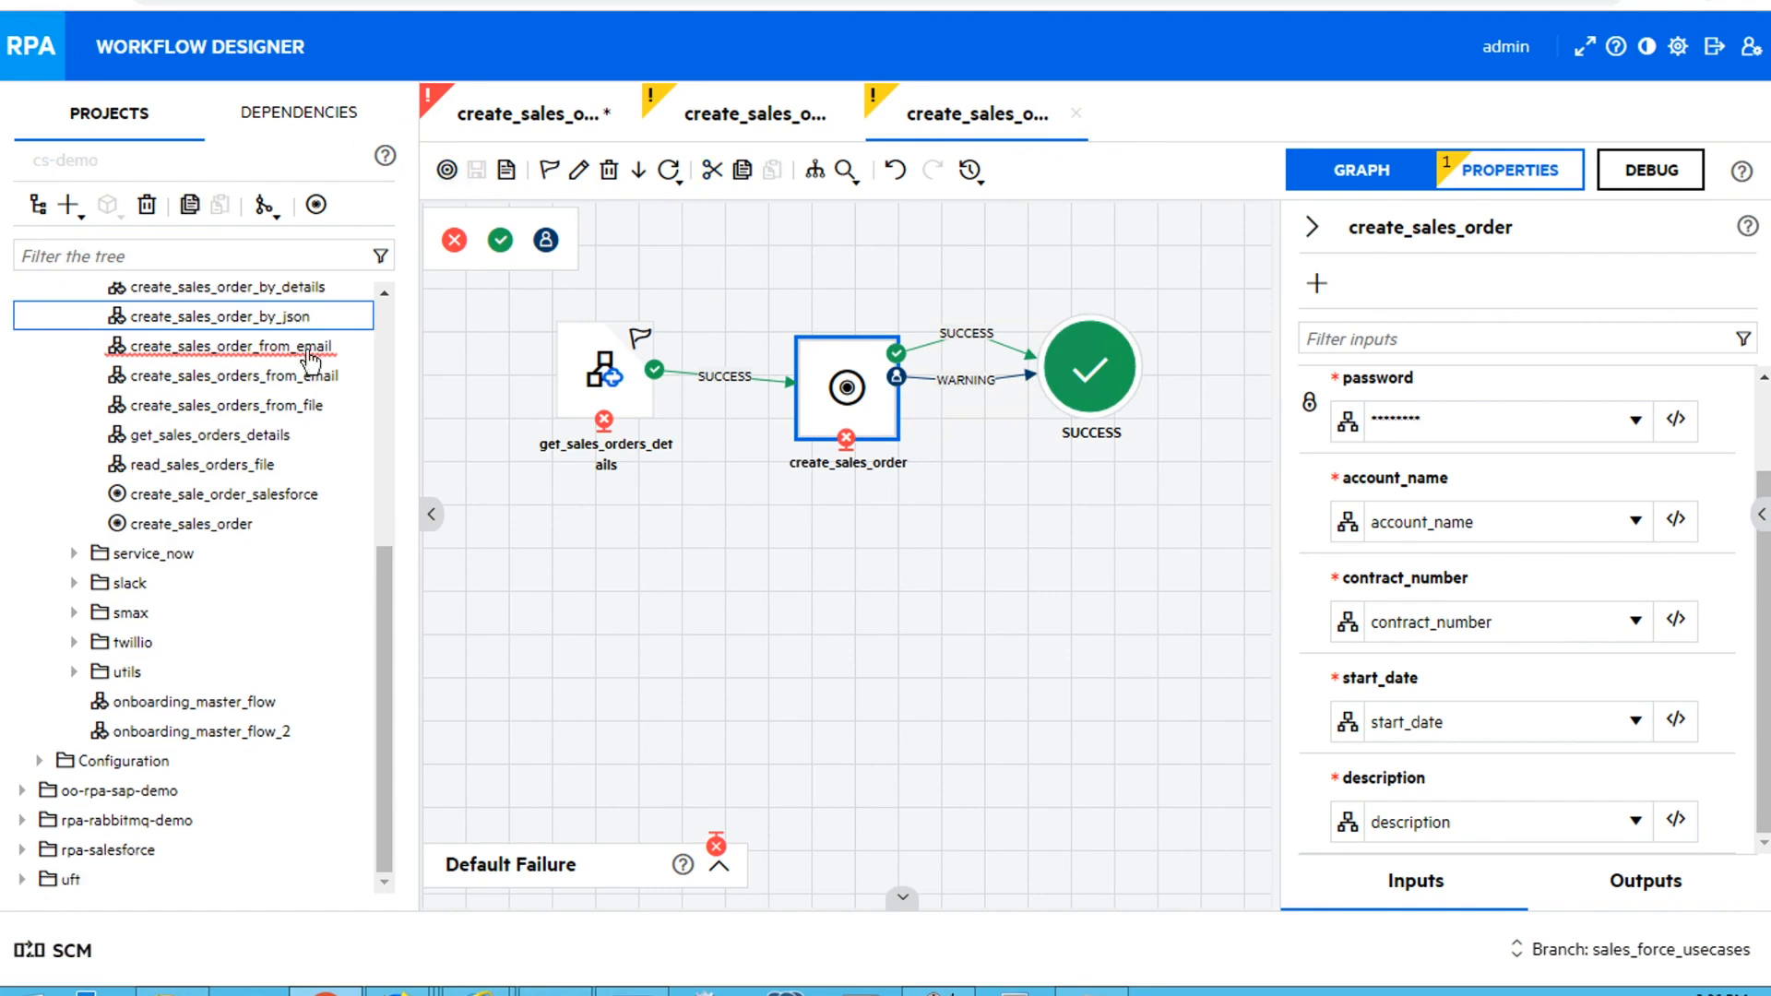
# In the create_sales_order_from_email flow, add create_sales_order_by_json after read_sales_orders_file and connect the two with the SUCCESS response
pyautogui.click(536, 130)
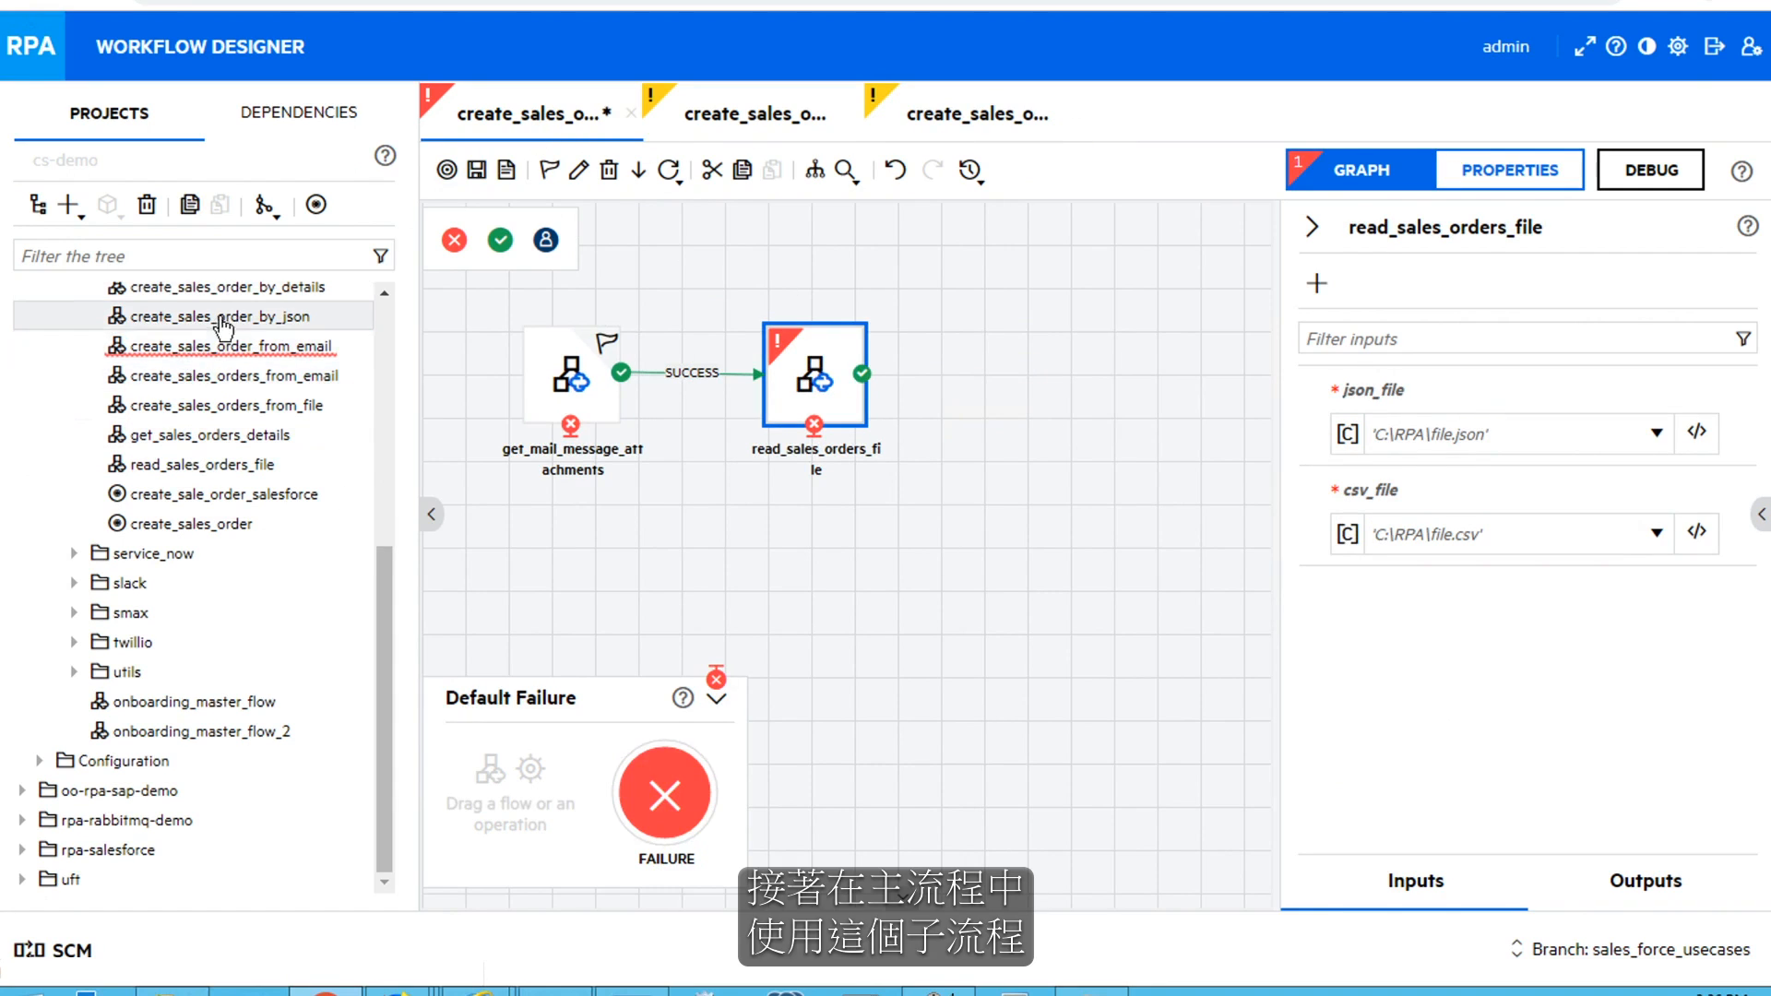
pyautogui.moveTo(584, 292); pyautogui.dragTo(1082, 379)
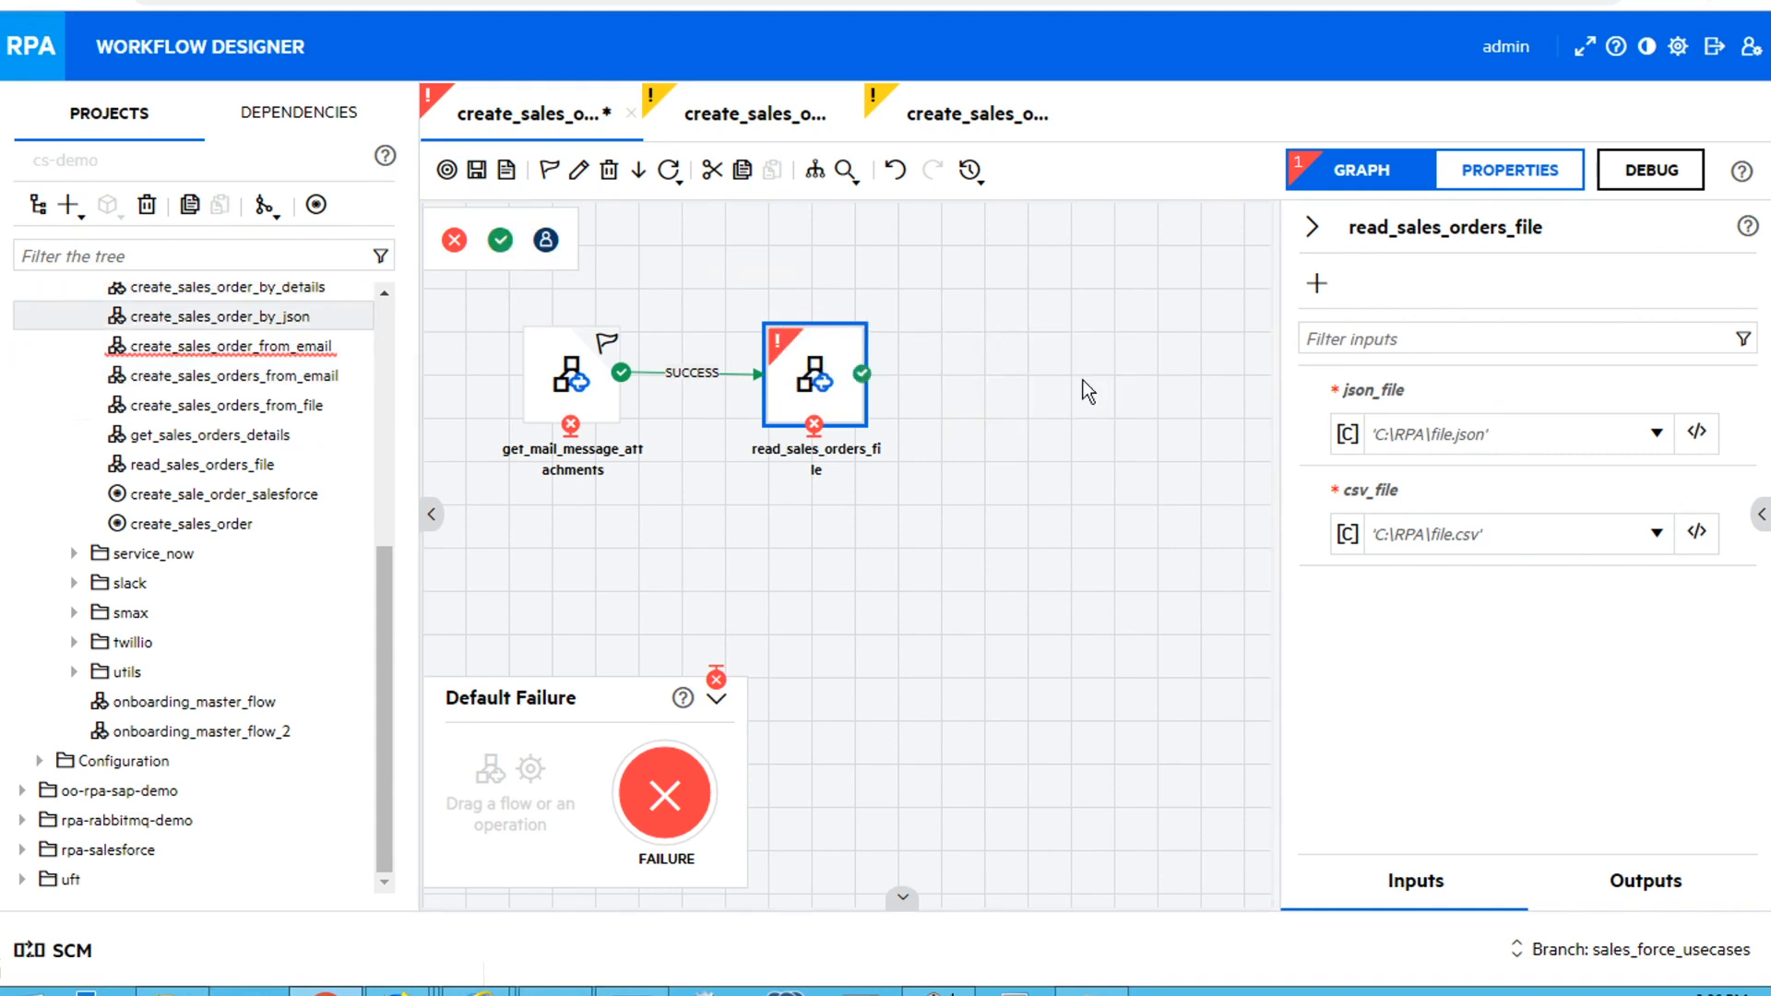
pyautogui.moveTo(862, 373); pyautogui.dragTo(1121, 395)
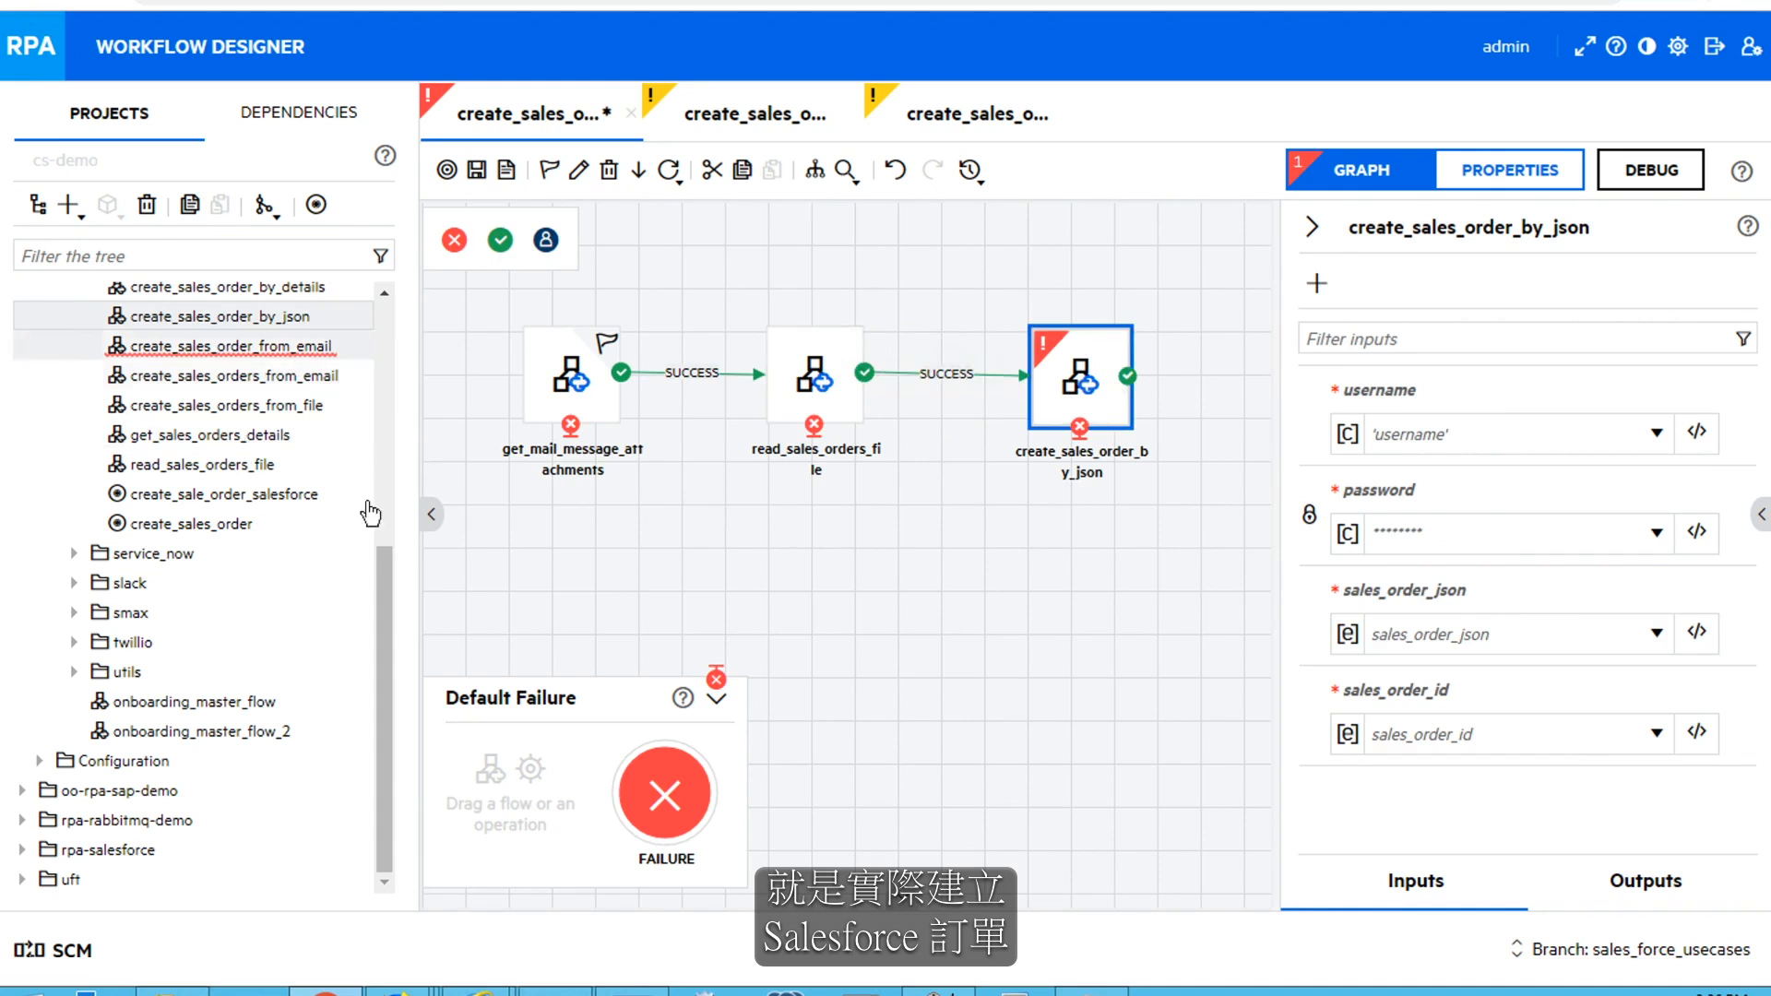
pyautogui.moveTo(389, 602); pyautogui.dragTo(391, 393)
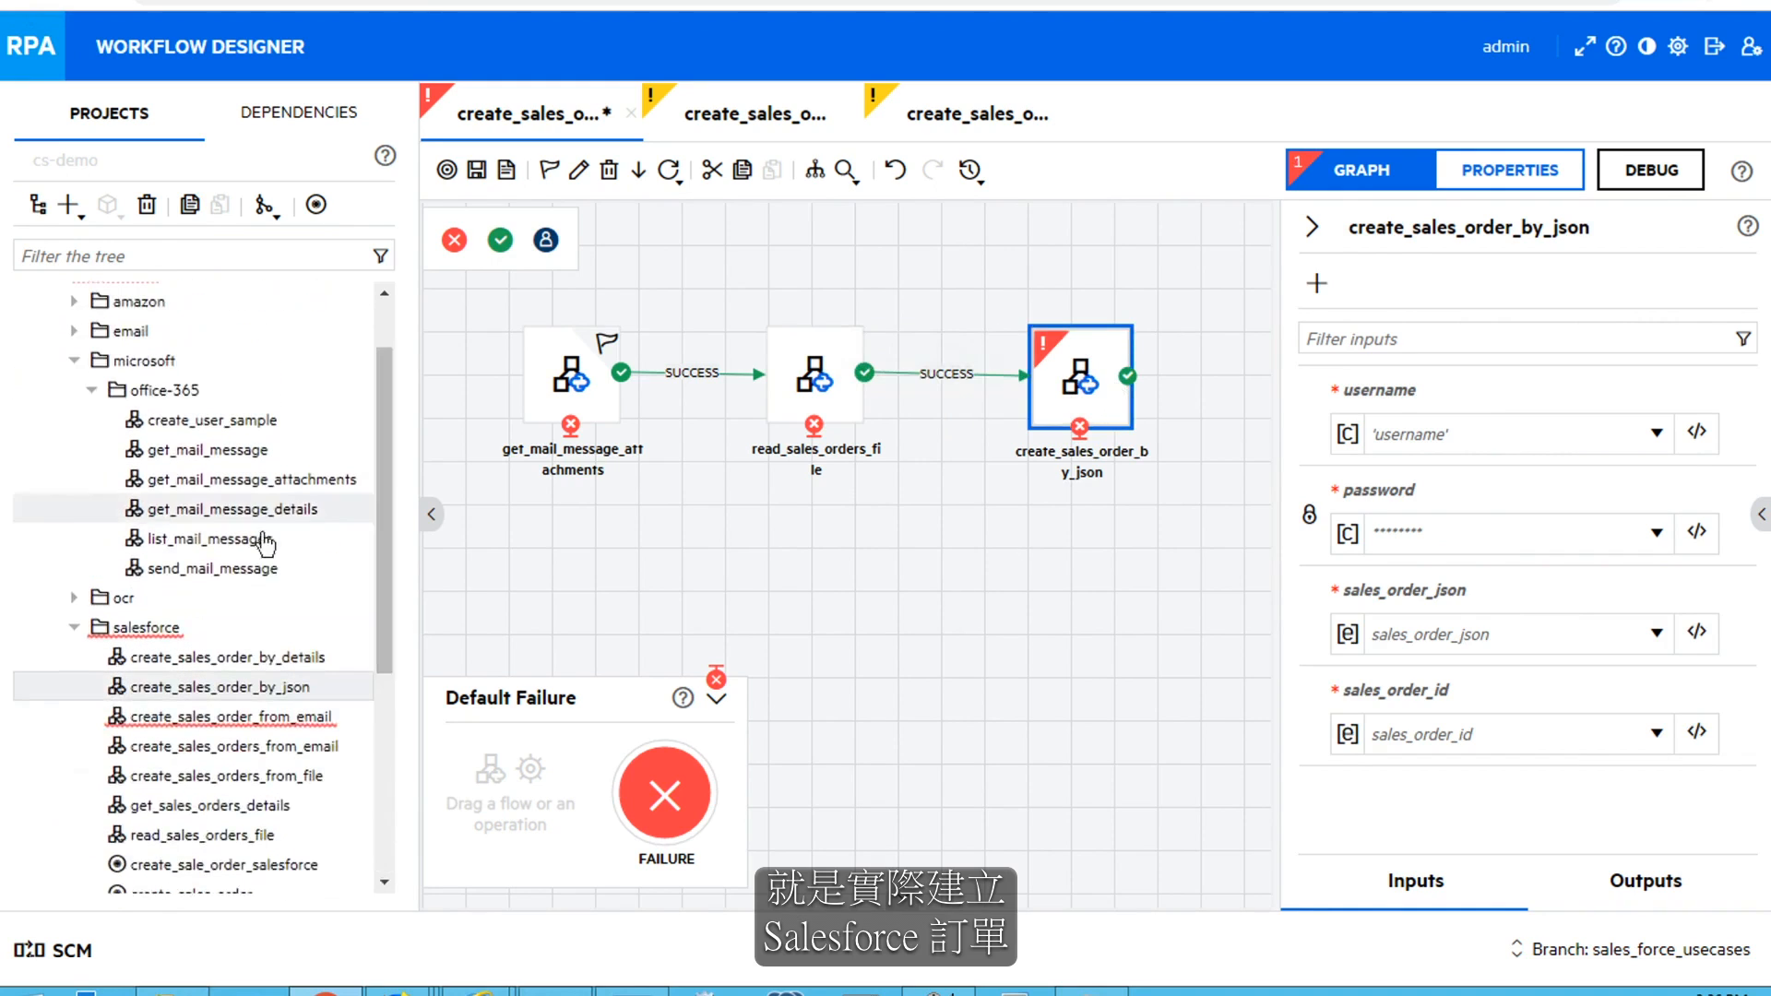
# Add send_mail_message after create_sales_order_by_json, add a SUCCESS end point, and connect all three through their SUCCESS responses
pyautogui.moveTo(237, 566); pyautogui.dragTo(1232, 389)
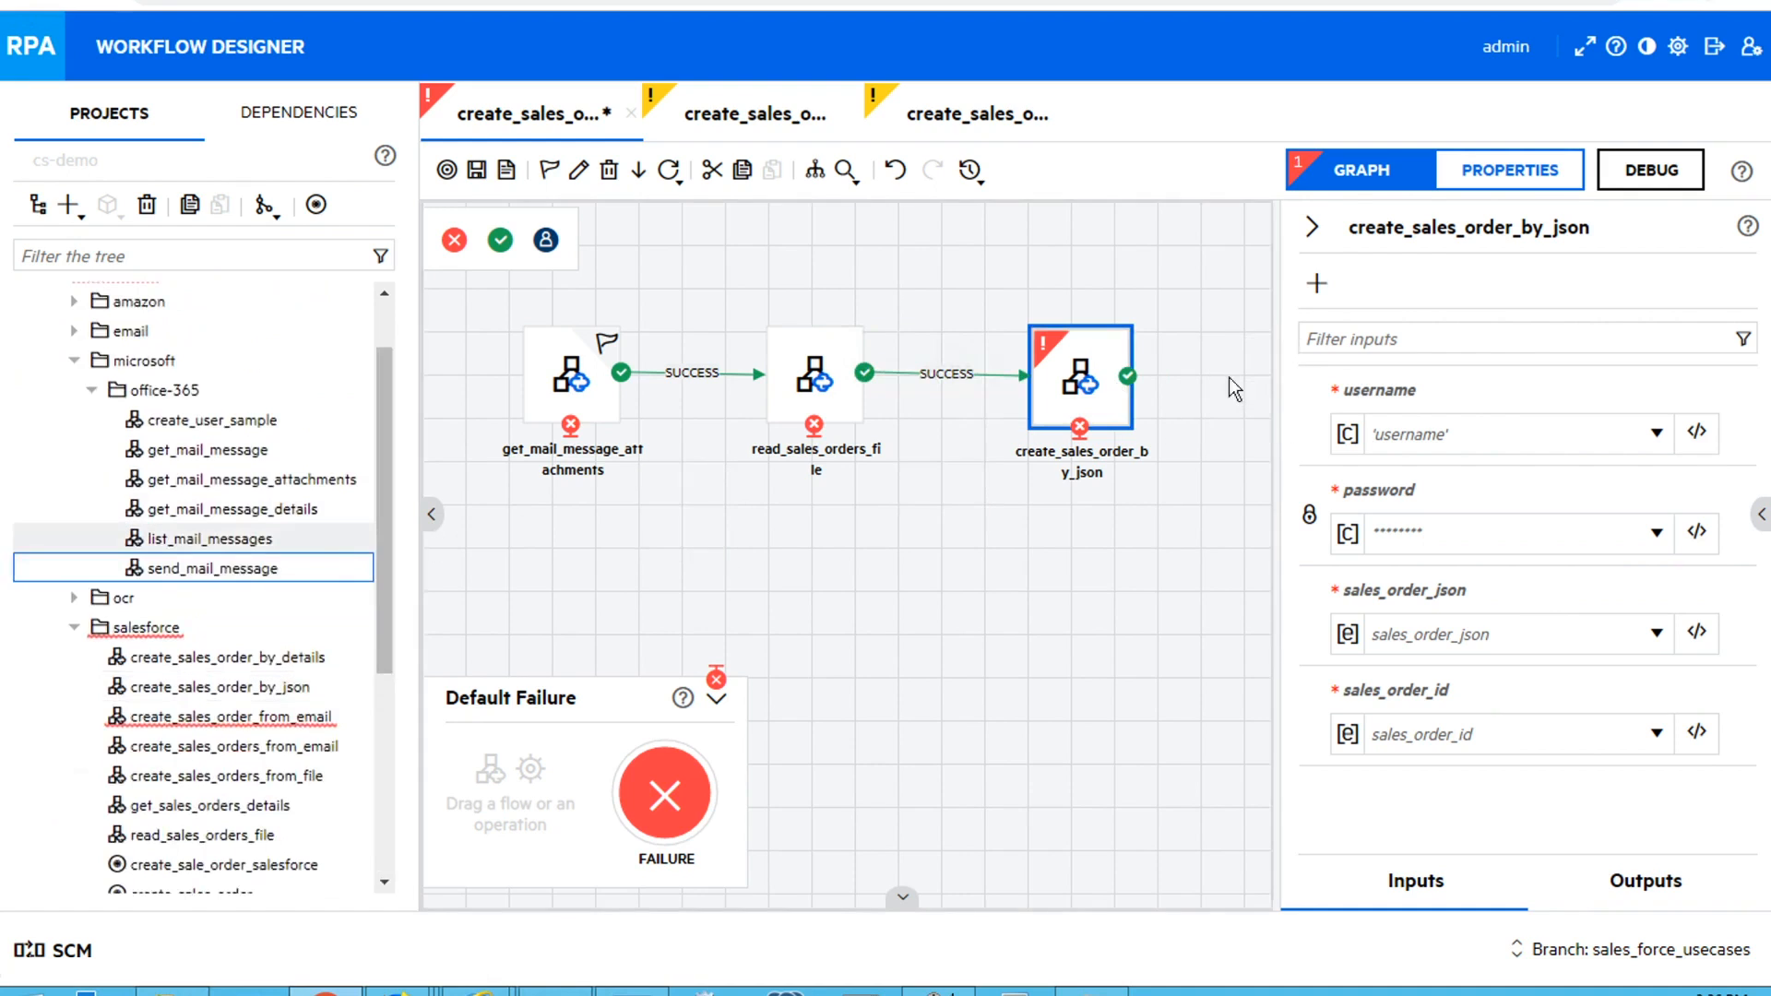
pyautogui.moveTo(1007, 900); pyautogui.dragTo(1319, 902)
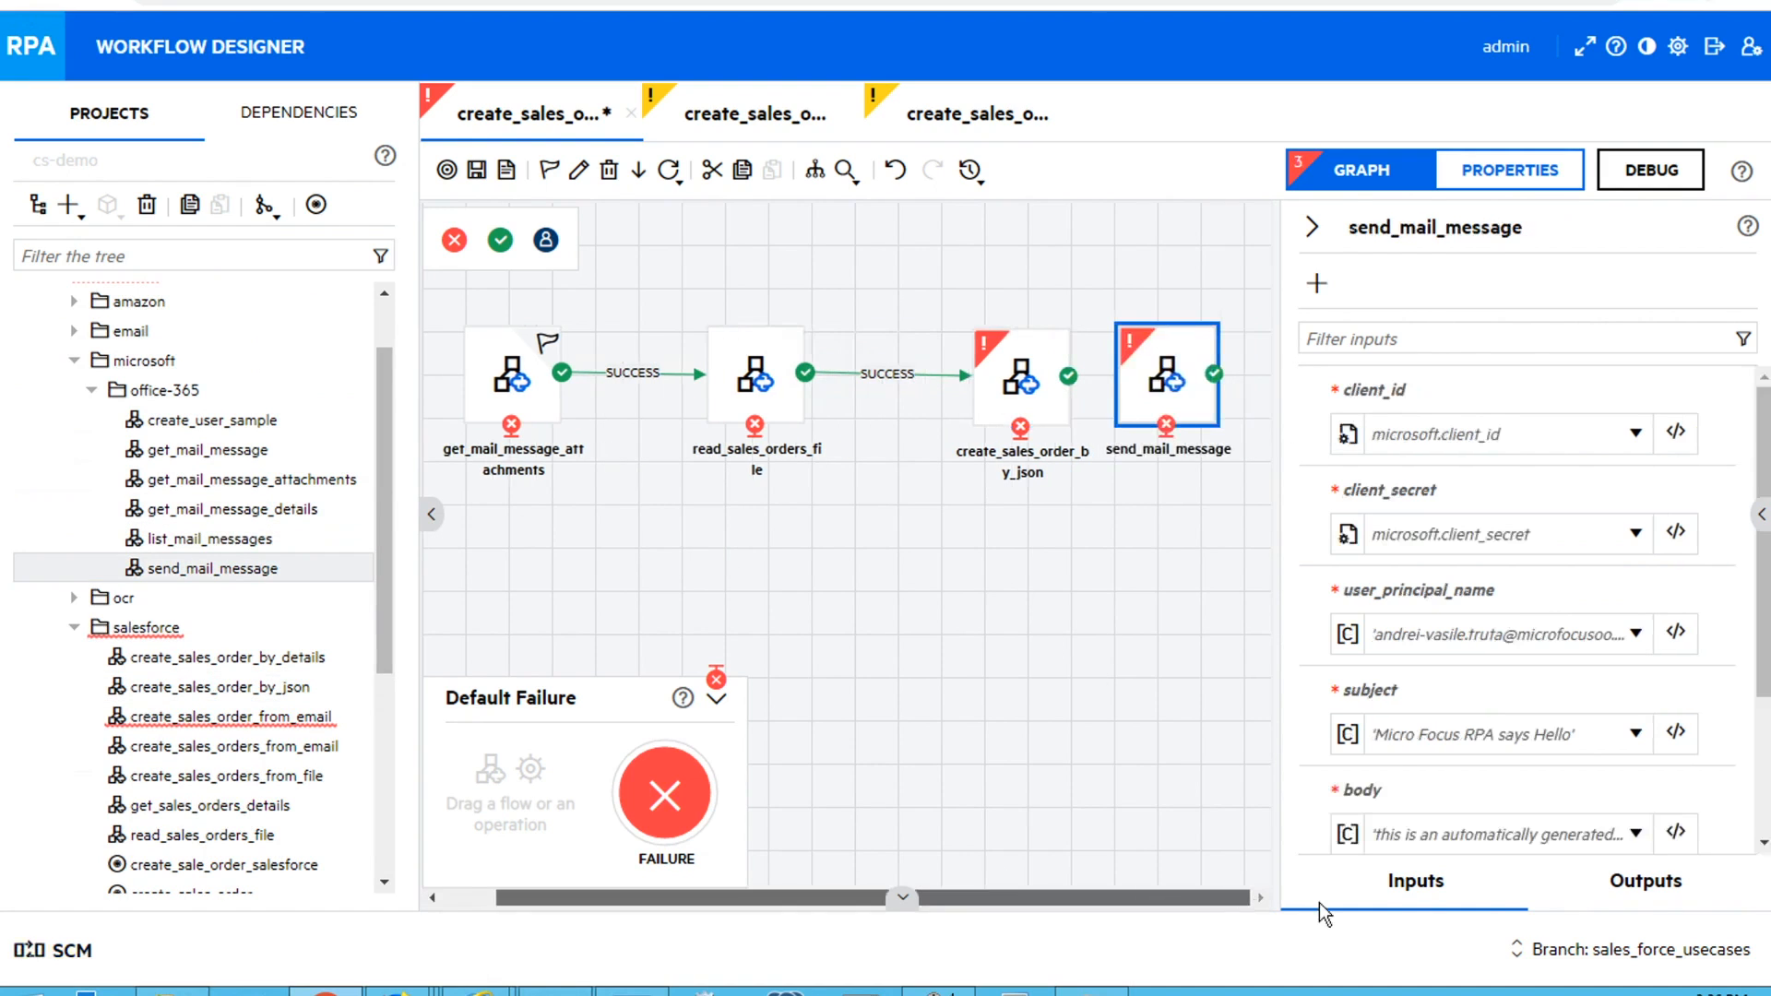
pyautogui.moveTo(1125, 377); pyautogui.dragTo(1159, 384)
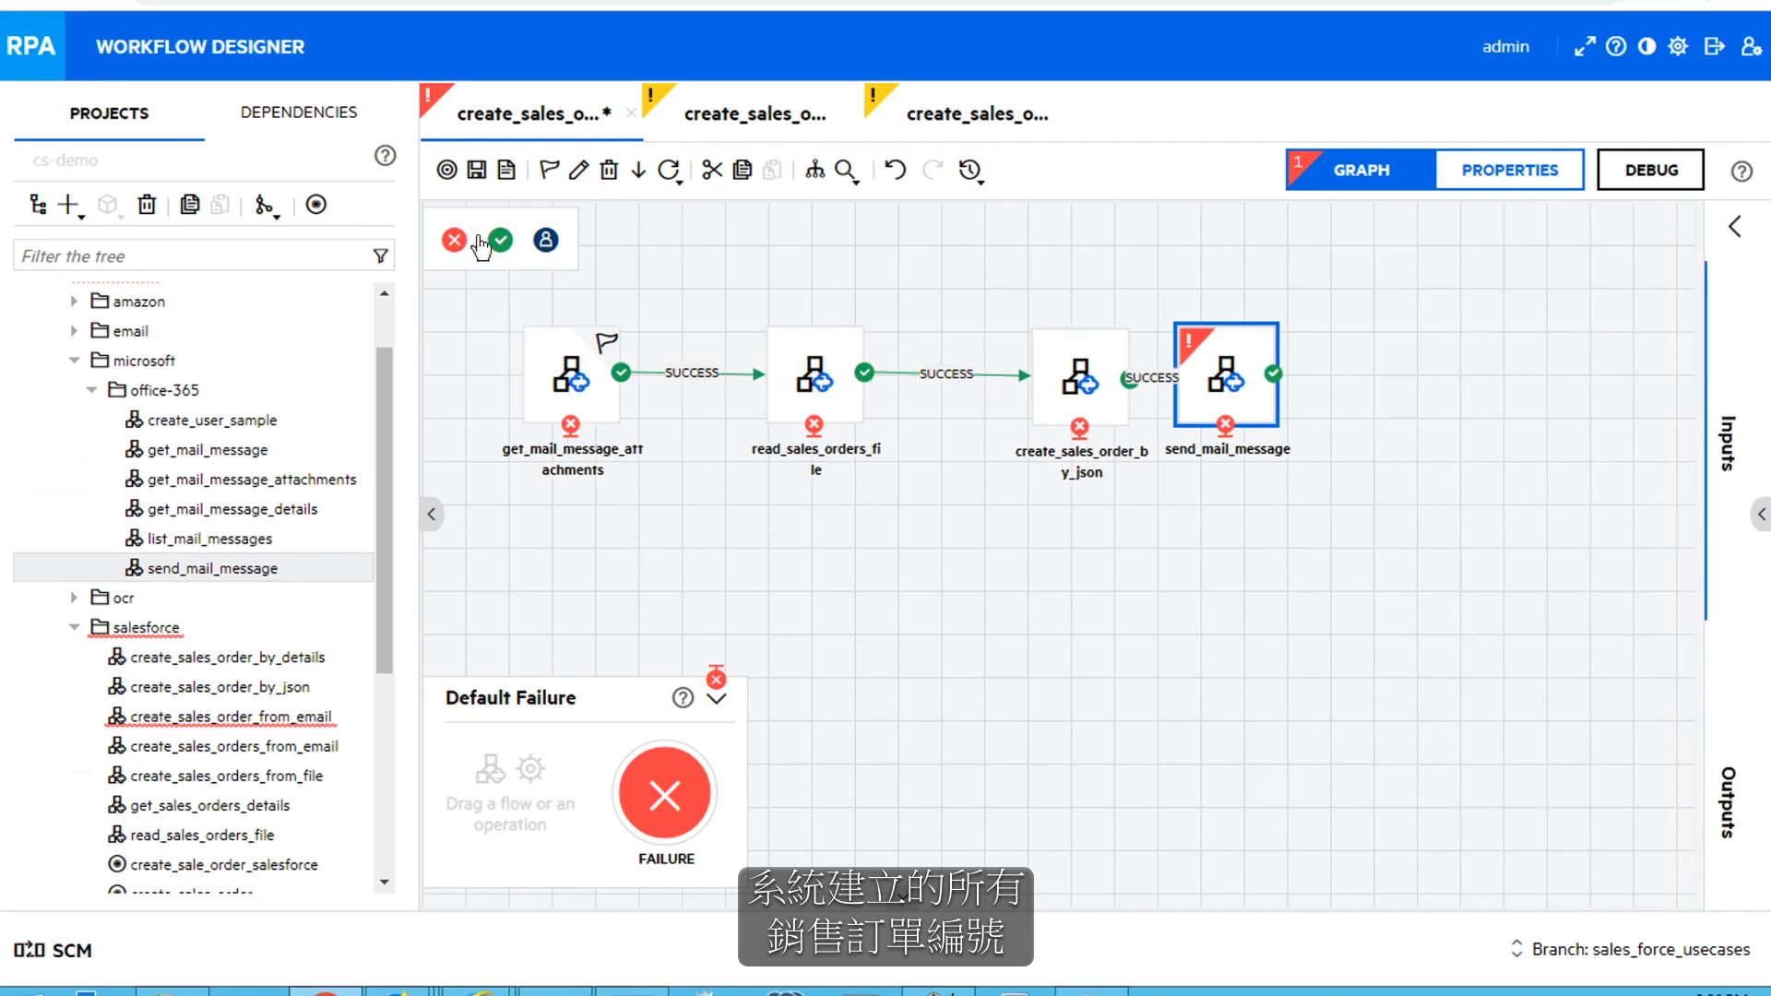
pyautogui.moveTo(1144, 338); pyautogui.dragTo(1480, 371)
pyautogui.moveTo(1278, 374); pyautogui.dragTo(1469, 368)
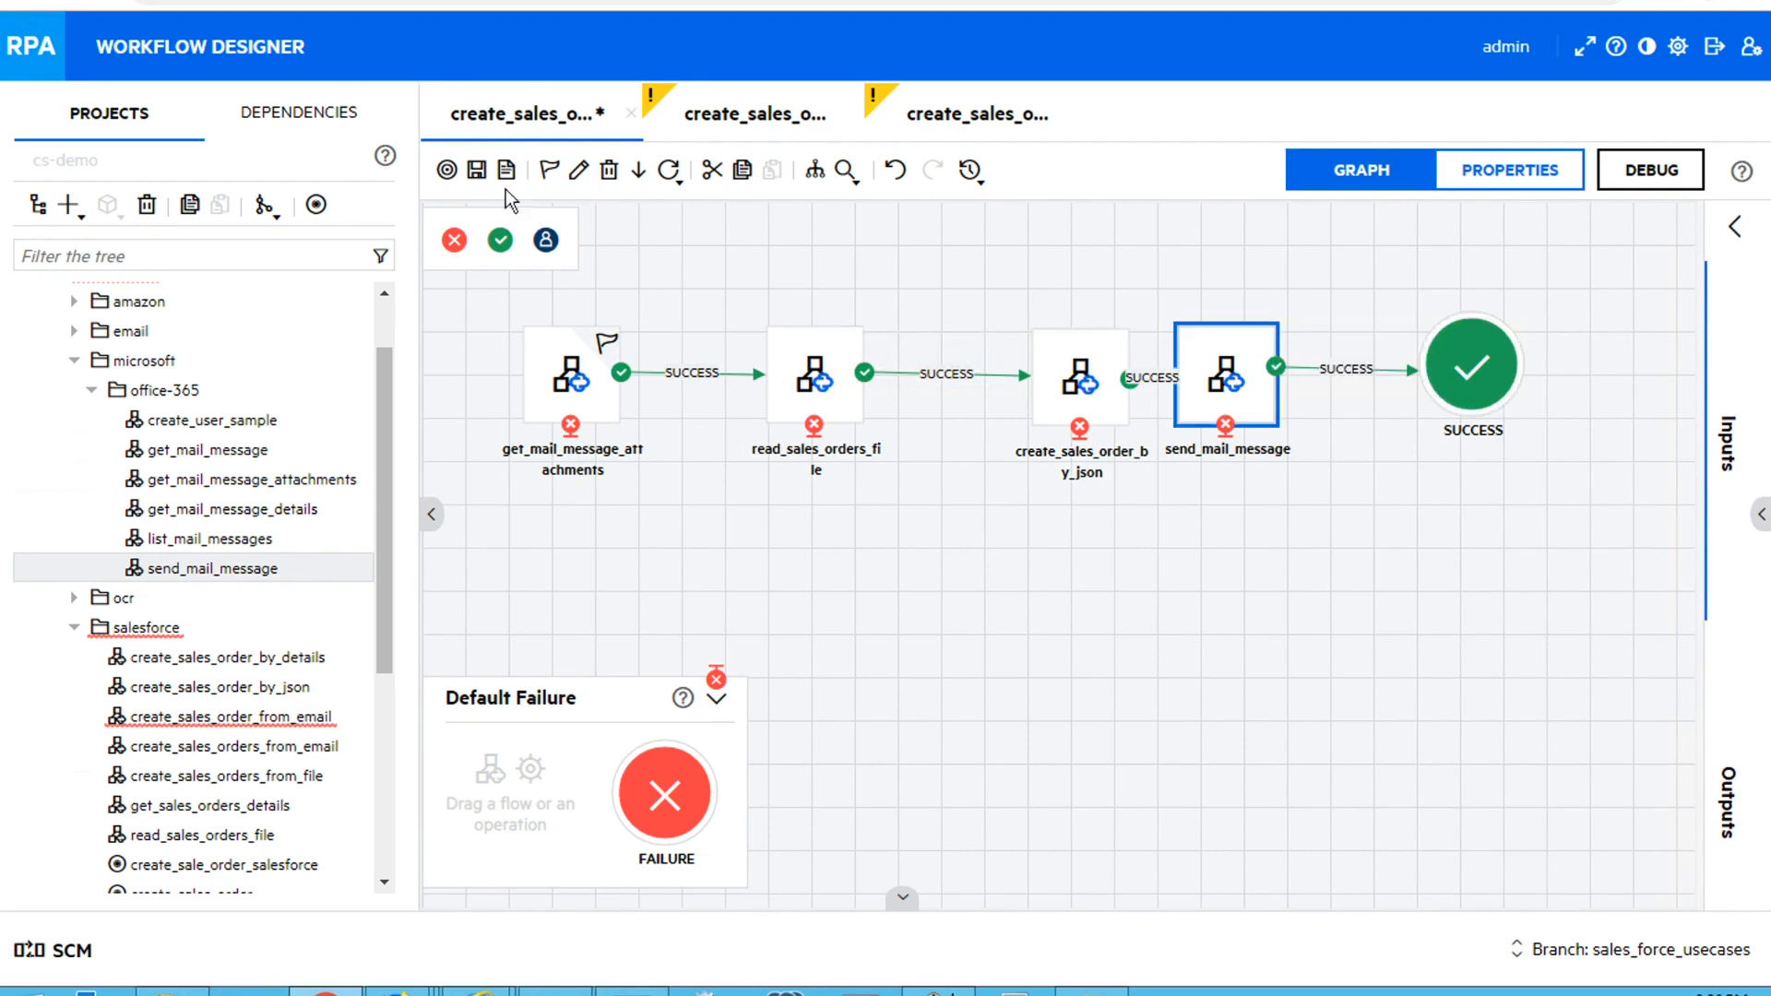
# Space create_sales_order_by_json evenly between its neighbouring steps, set it as a loop, and save the flow
pyautogui.moveTo(1066, 380); pyautogui.dragTo(1019, 386)
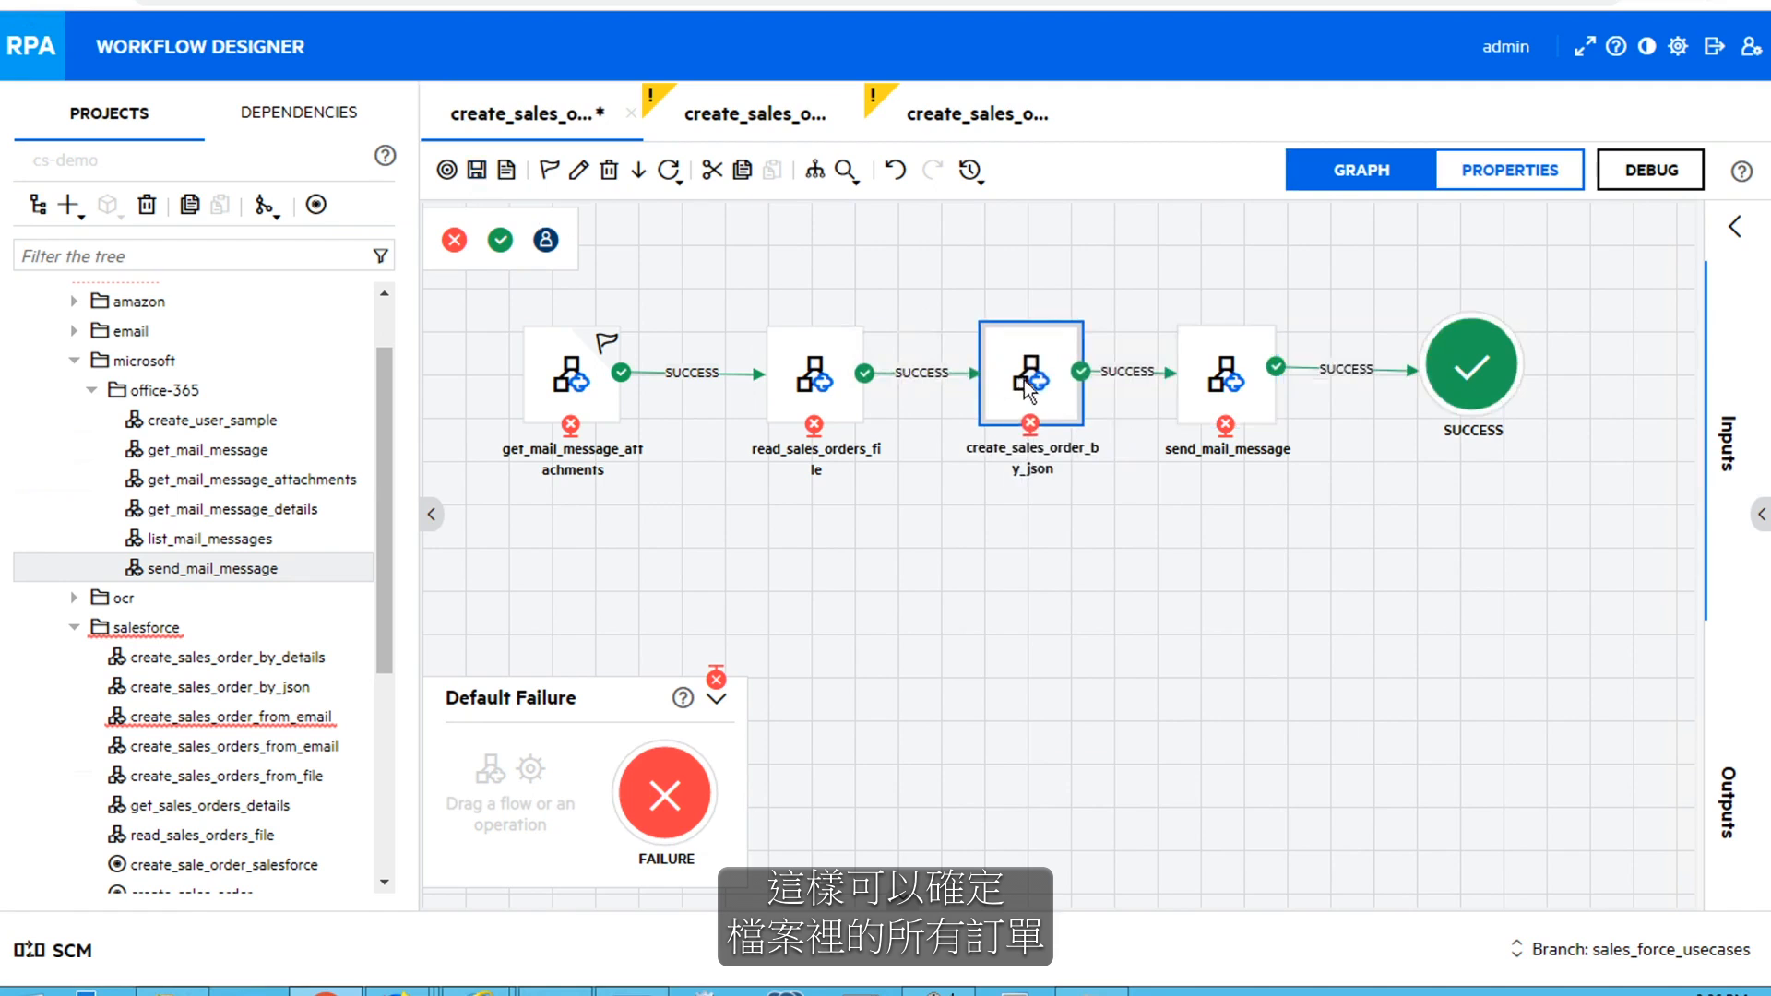
pyautogui.rightClick(1023, 380)
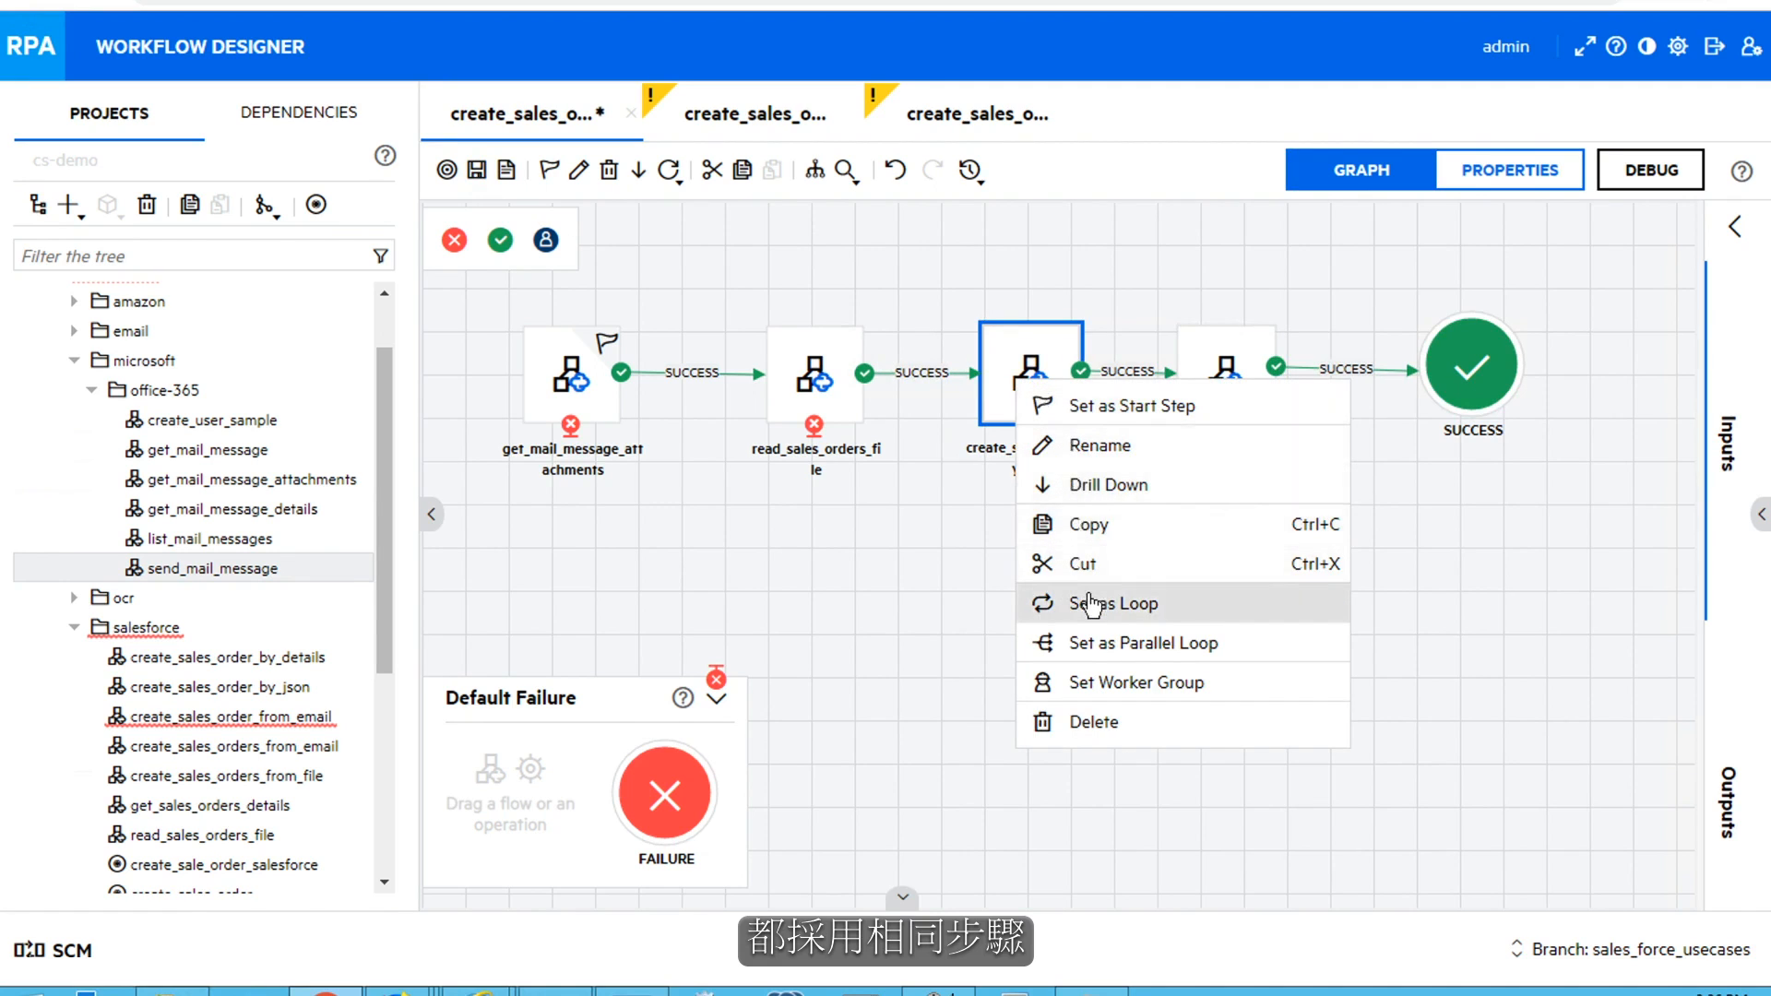
pyautogui.click(476, 170)
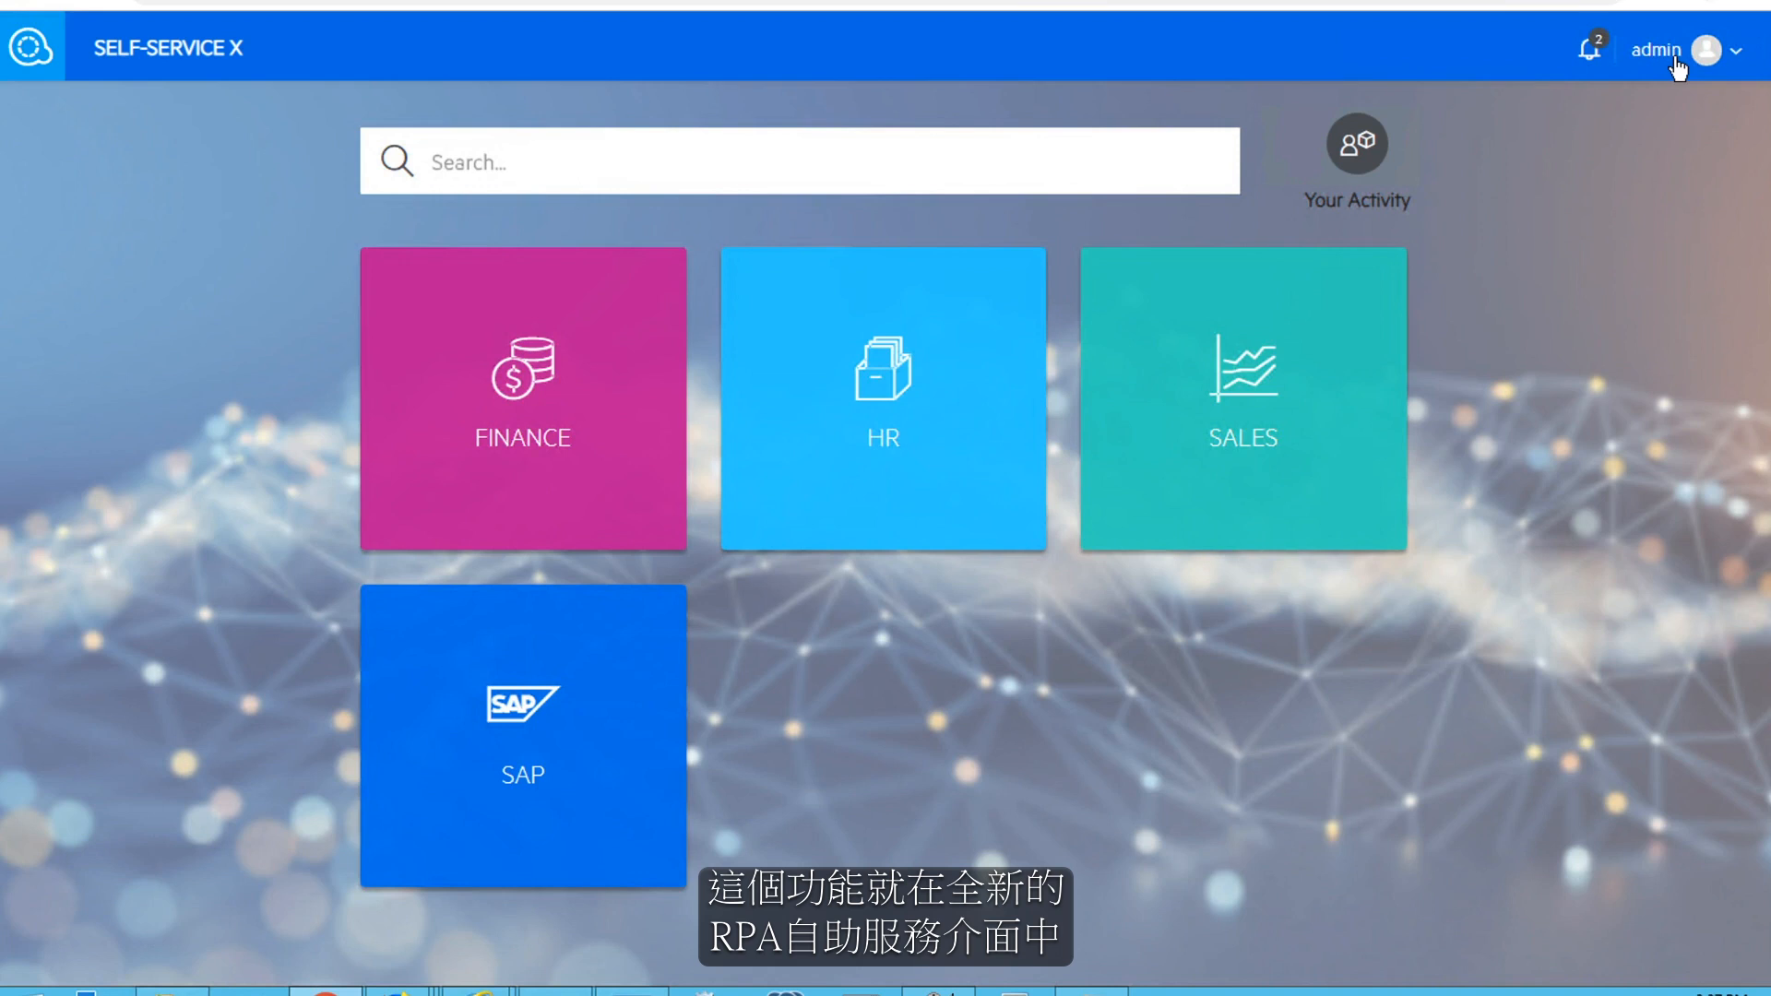
# Switch to Self-Service X and, in its management view, start a new scenario based on the create_sales_orders_from_email workflow
pyautogui.click(1674, 55)
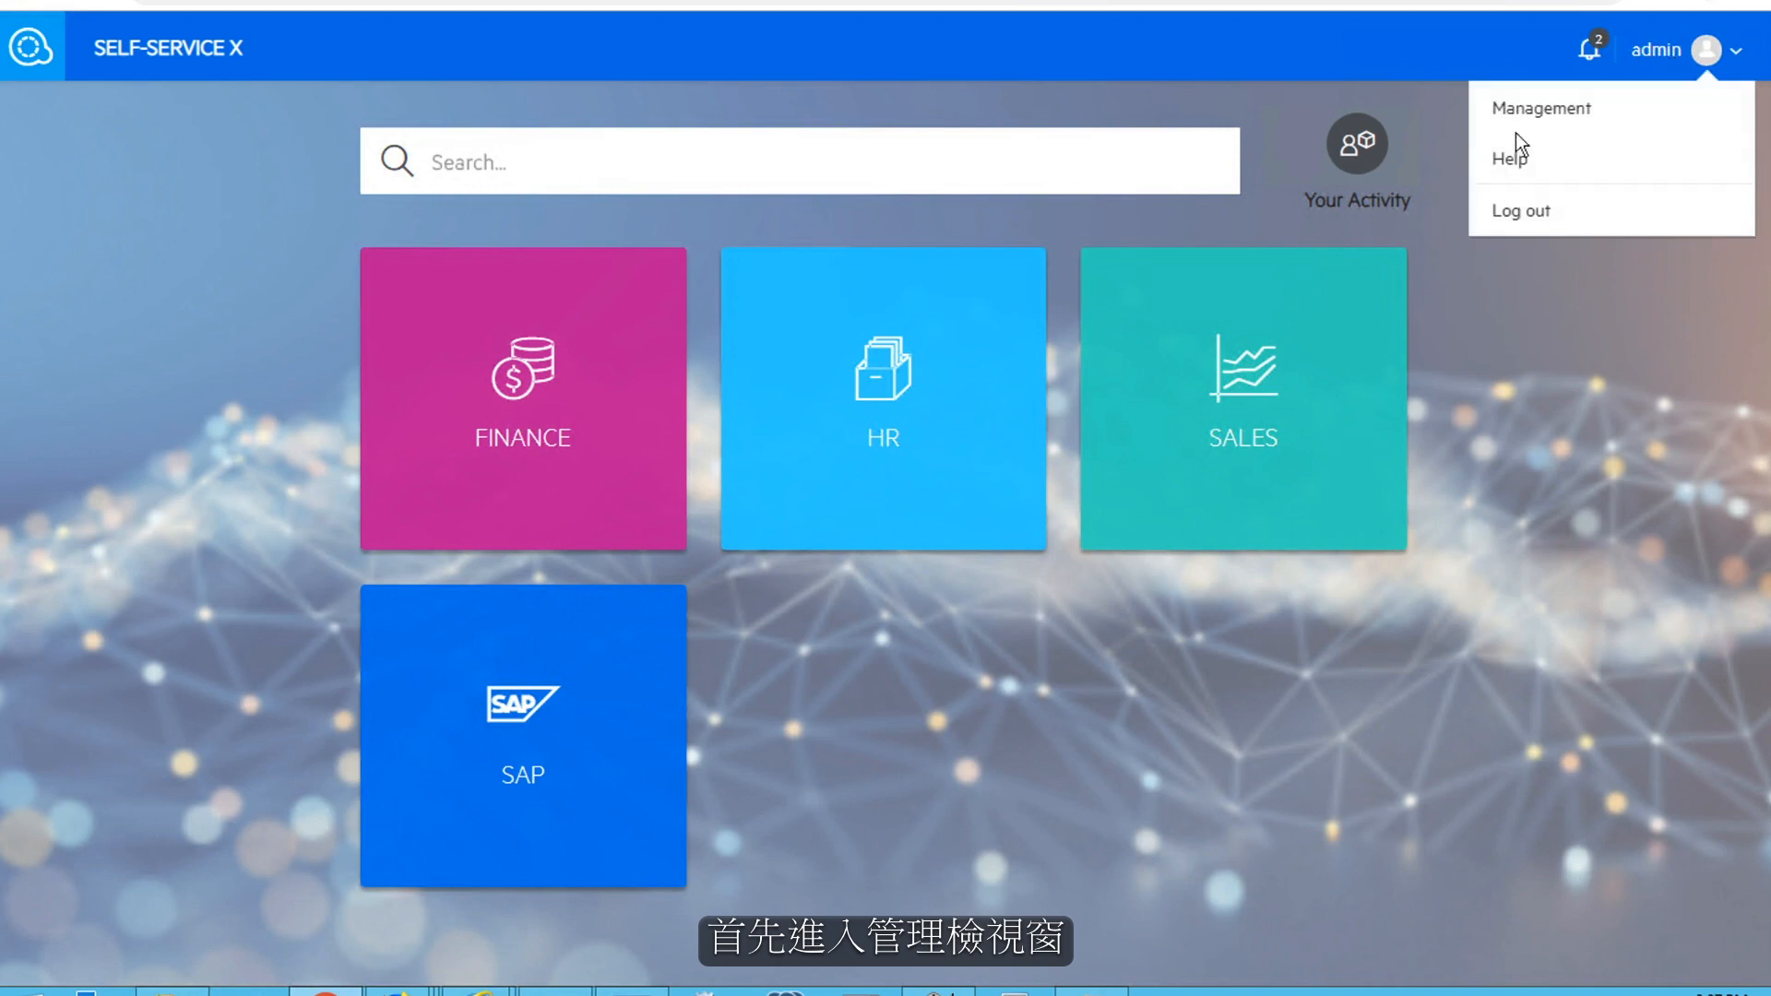
pyautogui.click(1531, 115)
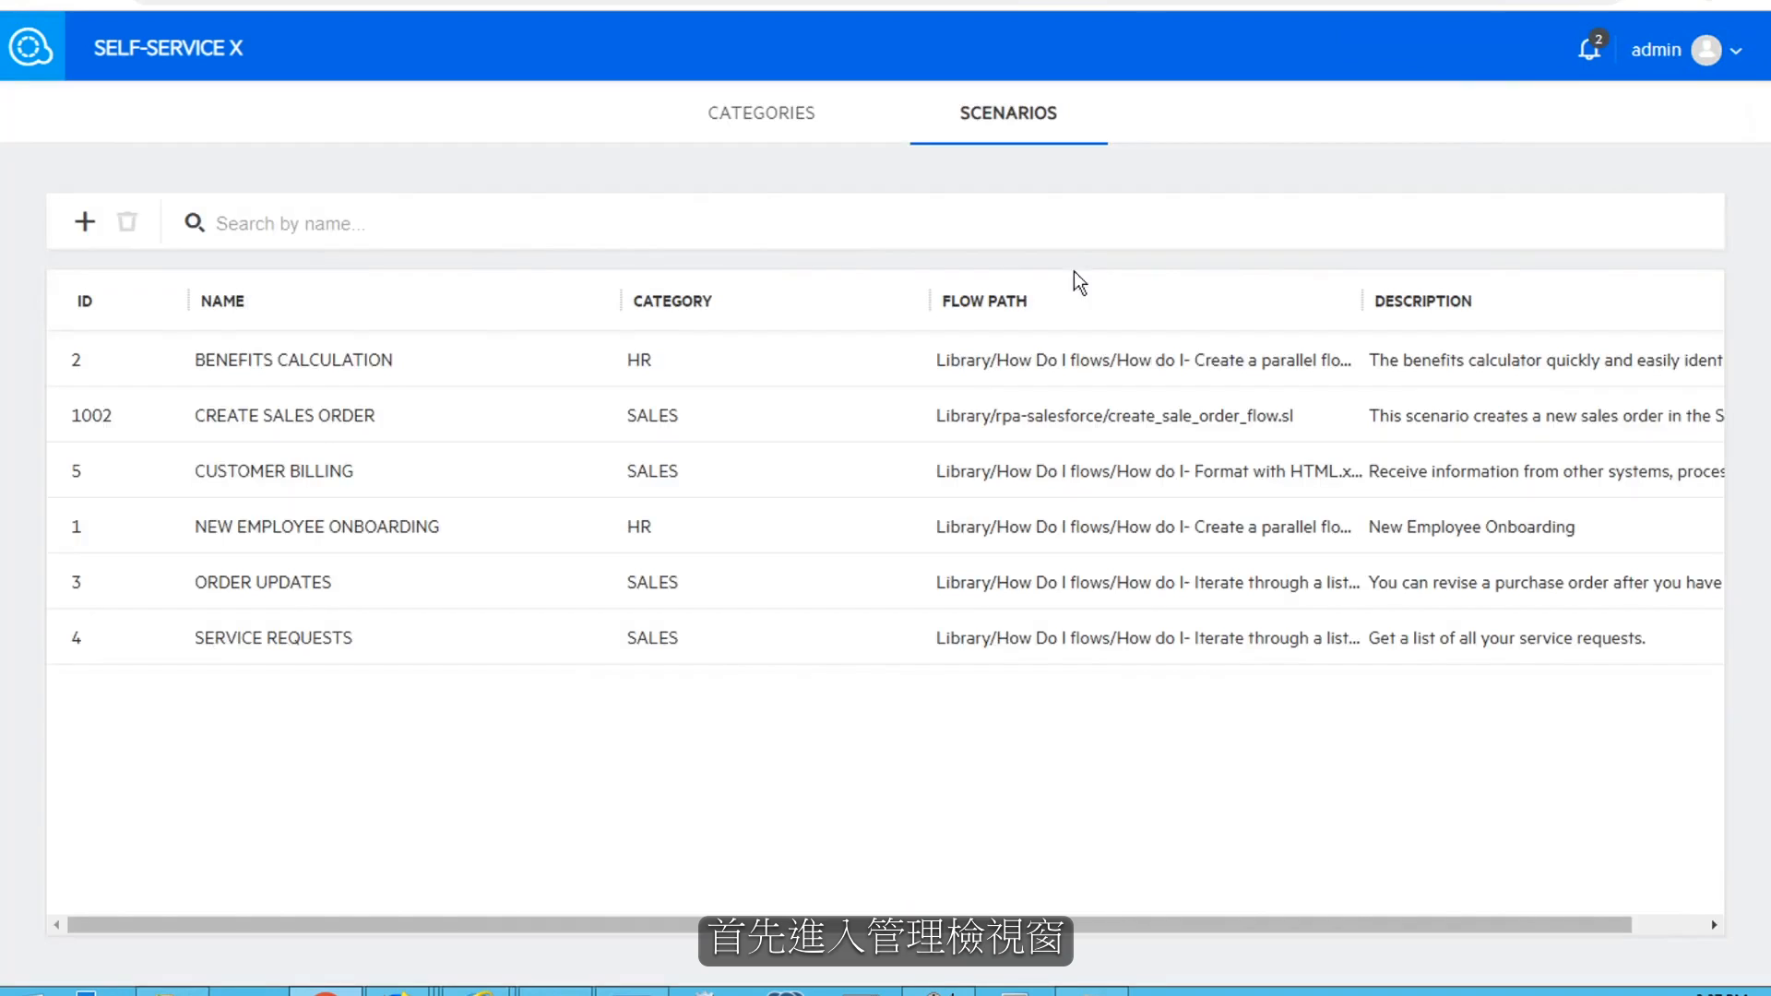
pyautogui.click(85, 223)
pyautogui.click(217, 385)
pyautogui.write('create_sales')
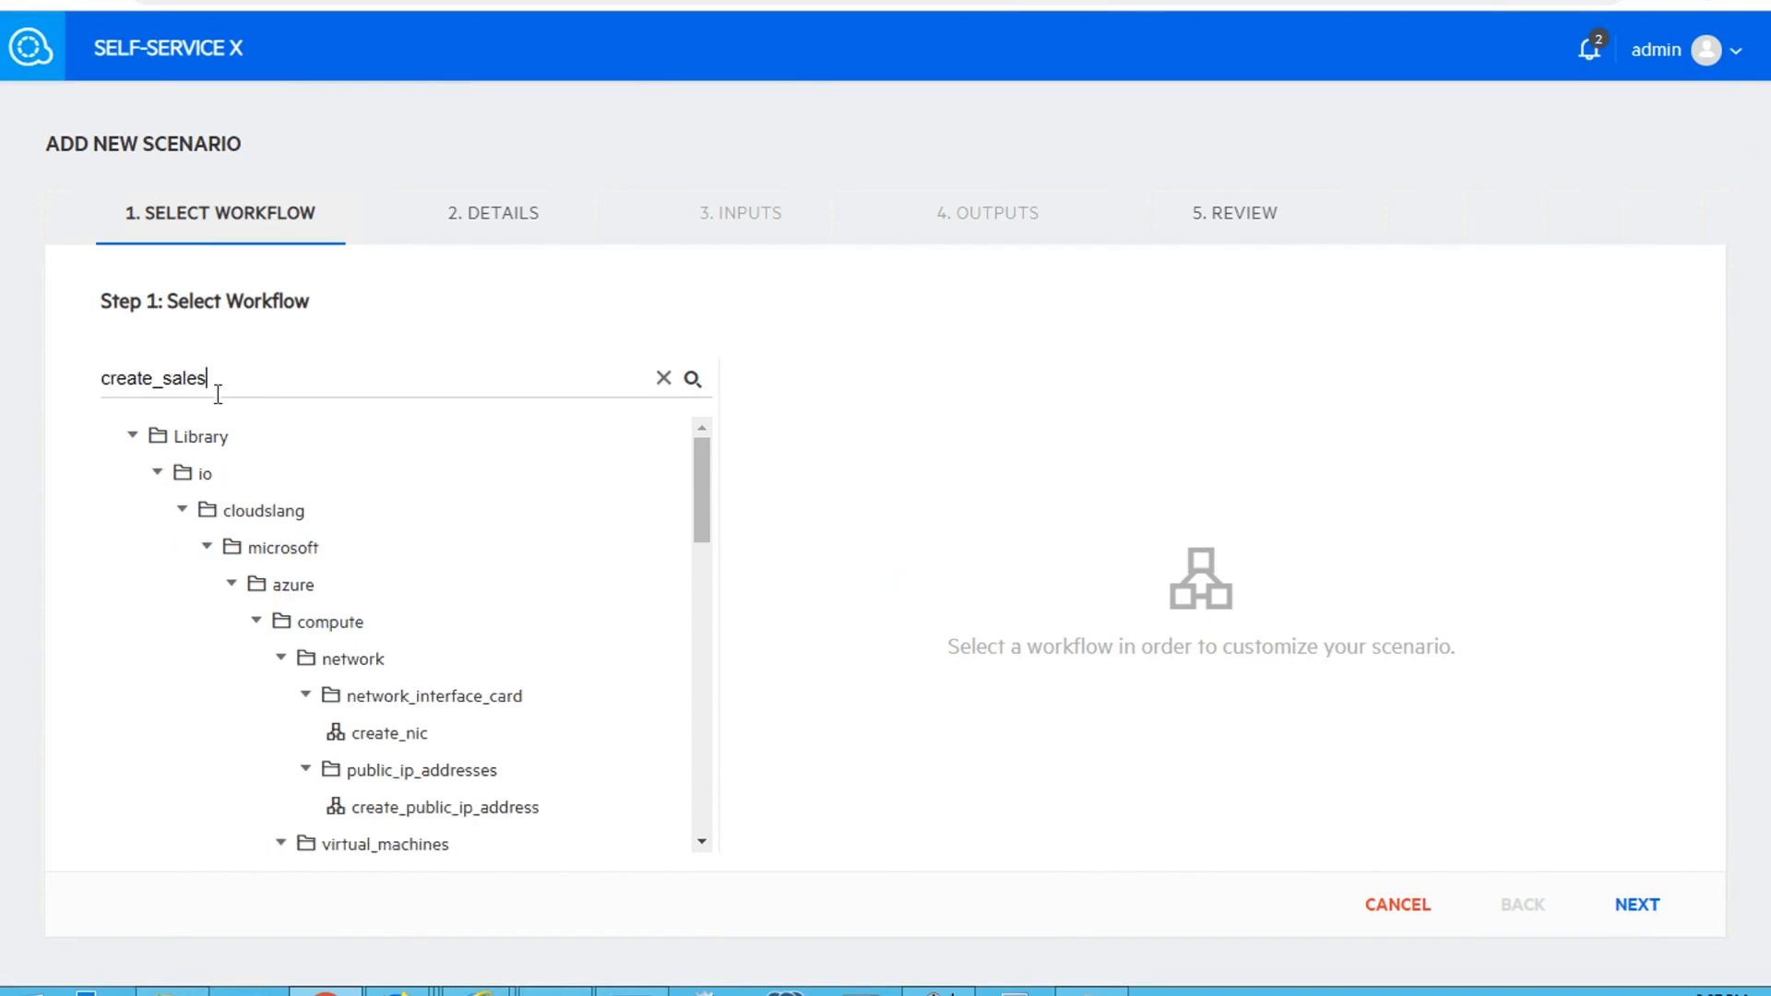
pyautogui.click(577, 592)
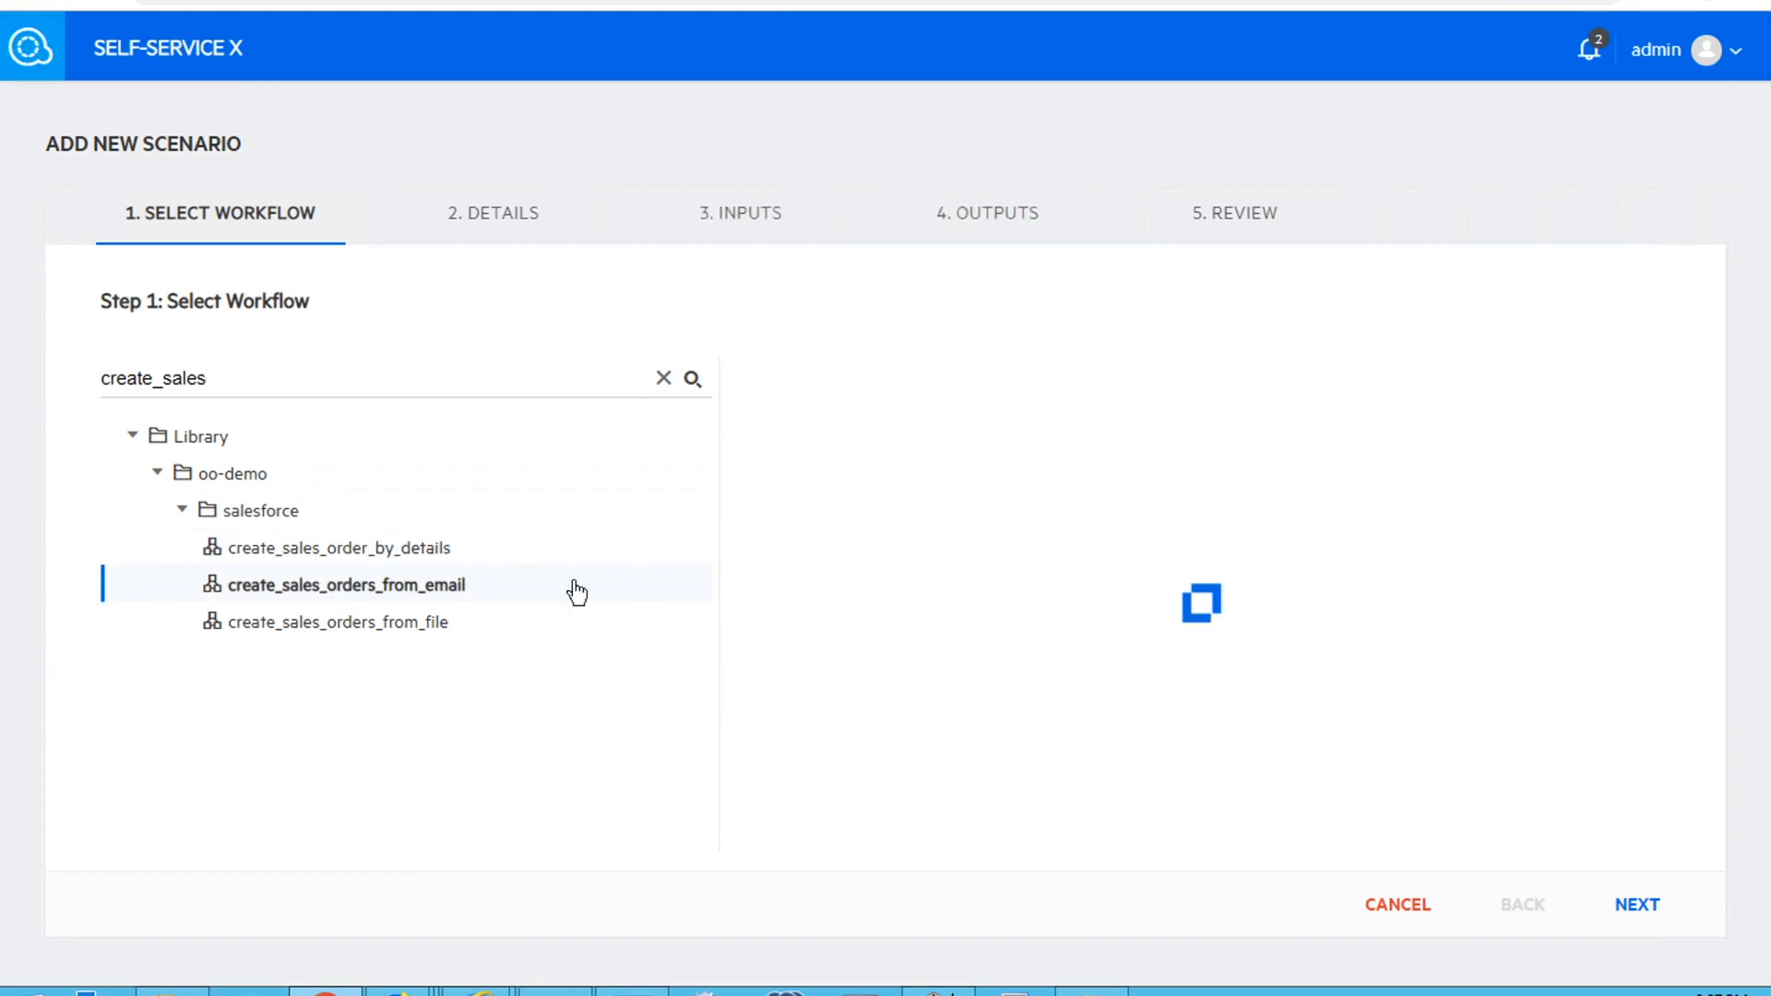
pyautogui.click(1640, 913)
# Name the scenario Create Sales Order, assign it to the SALES category, keep the default inputs, and submit it
pyautogui.doubleClick(379, 395)
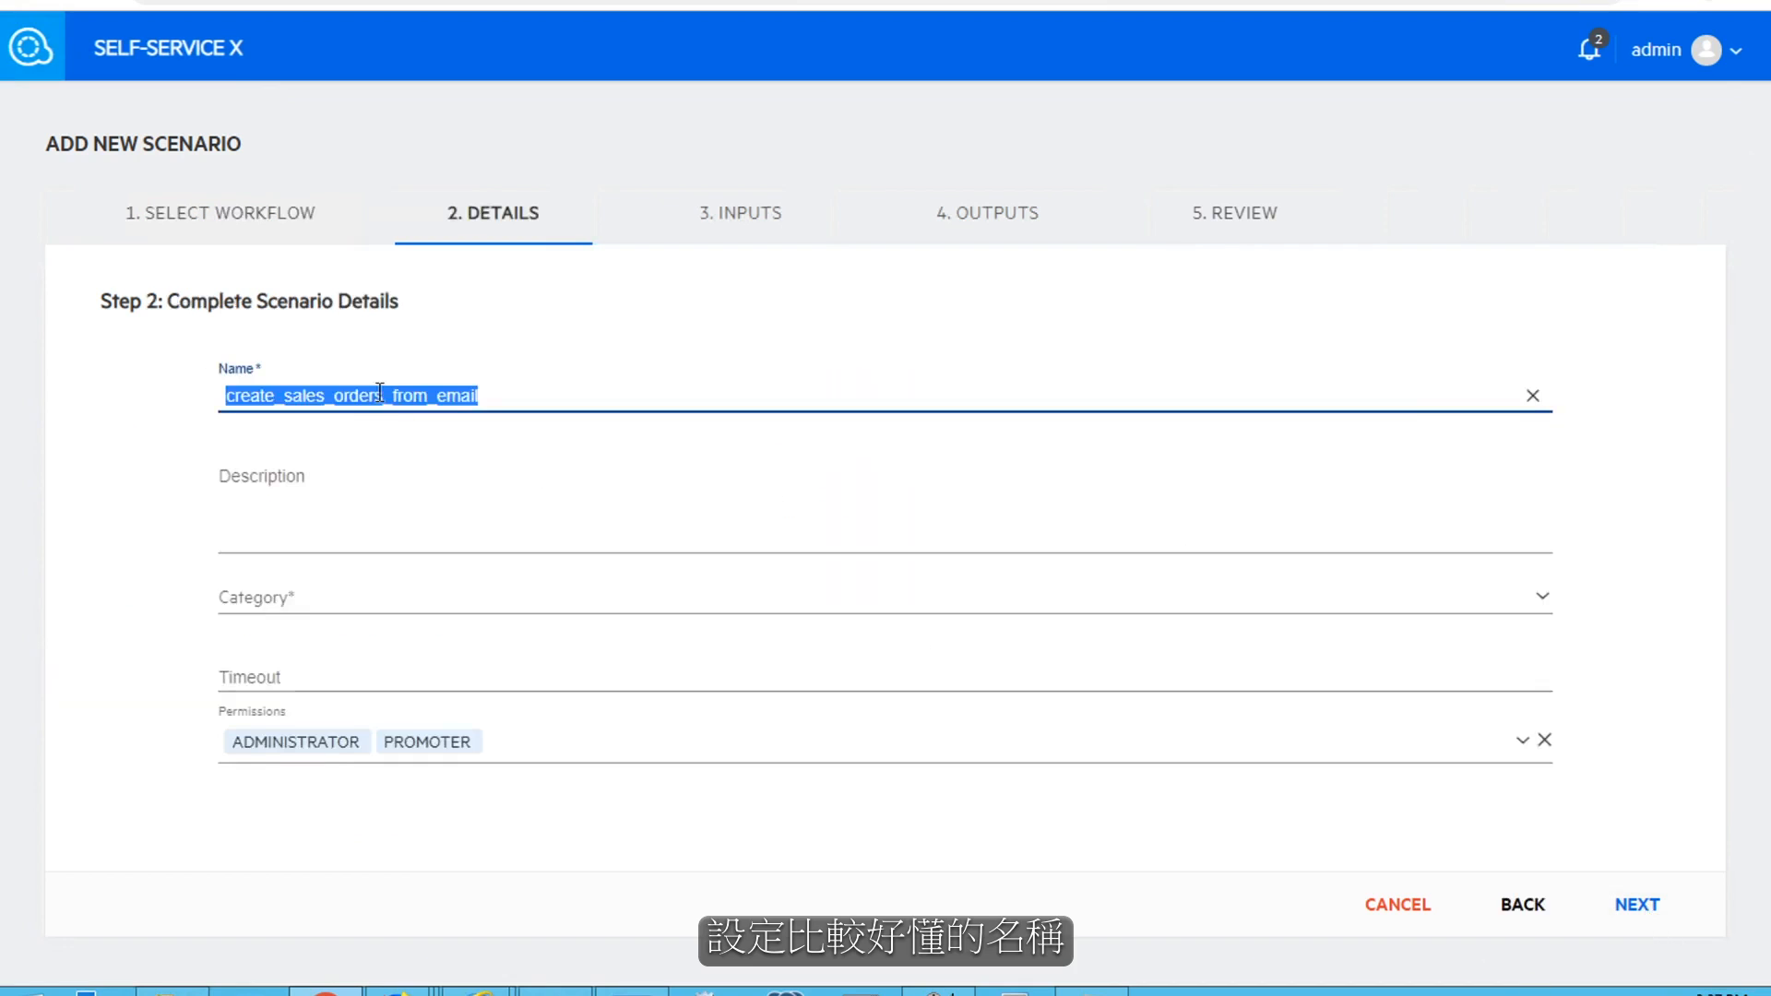
pyautogui.write('Create Sales Order')
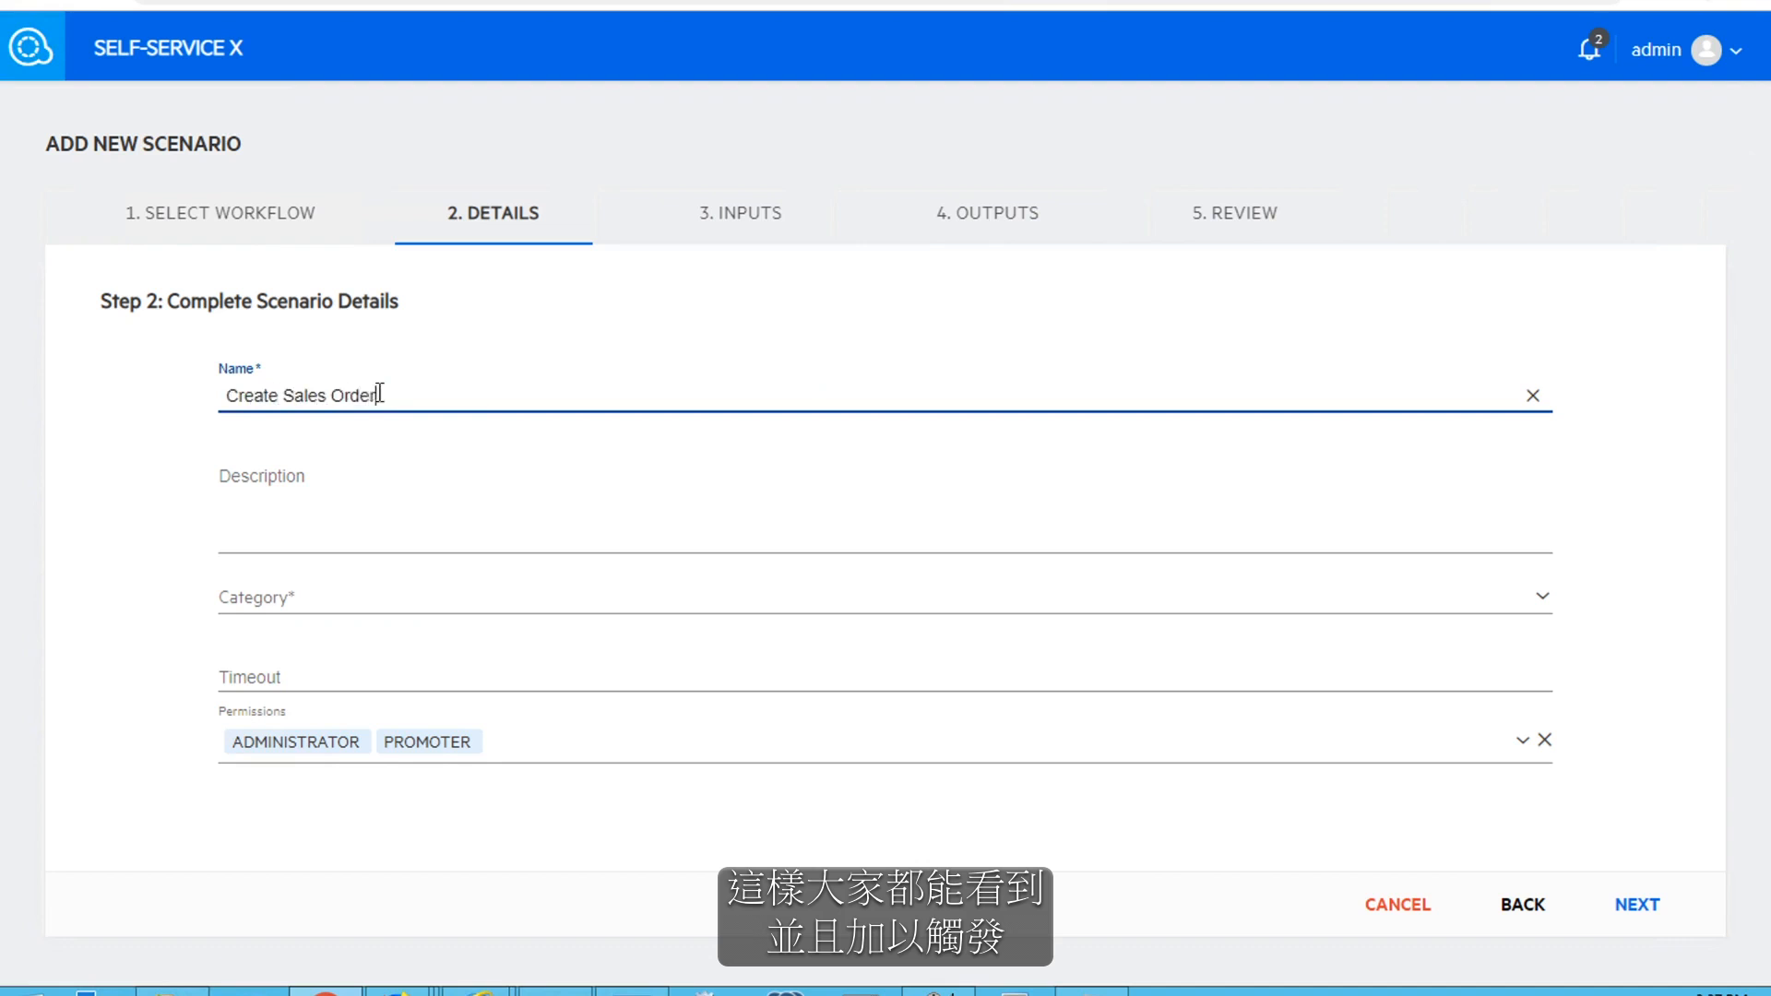
pyautogui.click(296, 595)
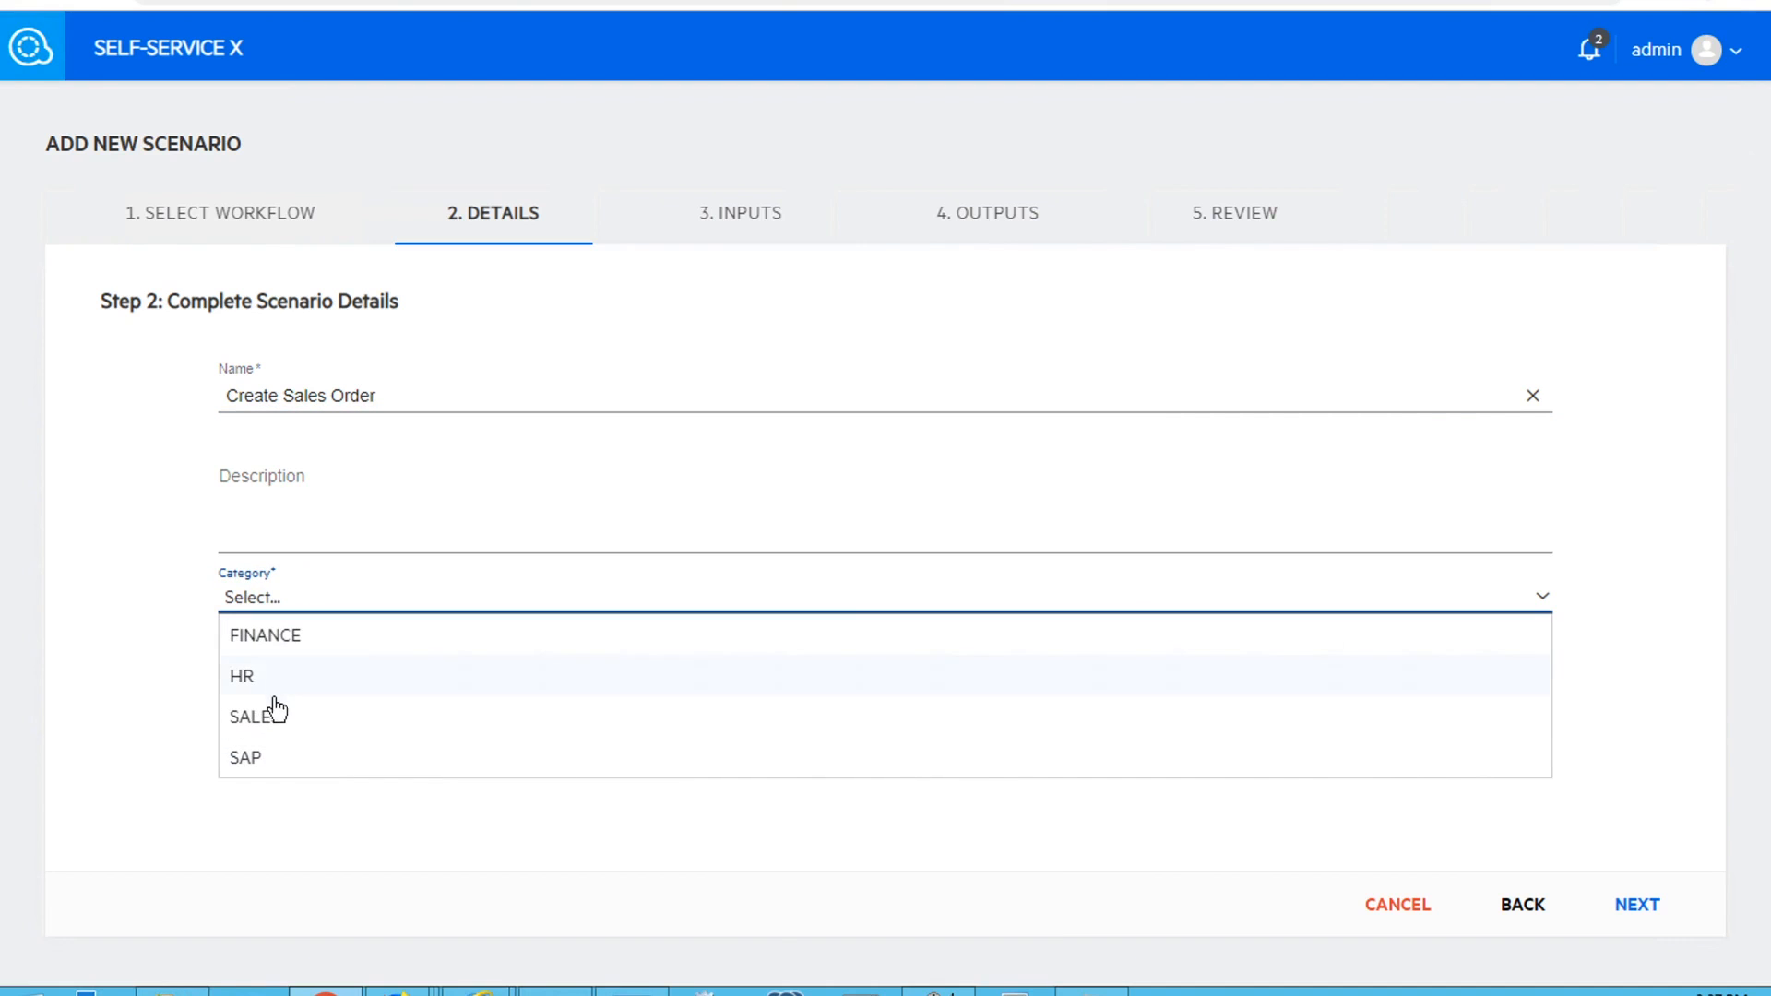
pyautogui.click(274, 718)
pyautogui.click(1635, 906)
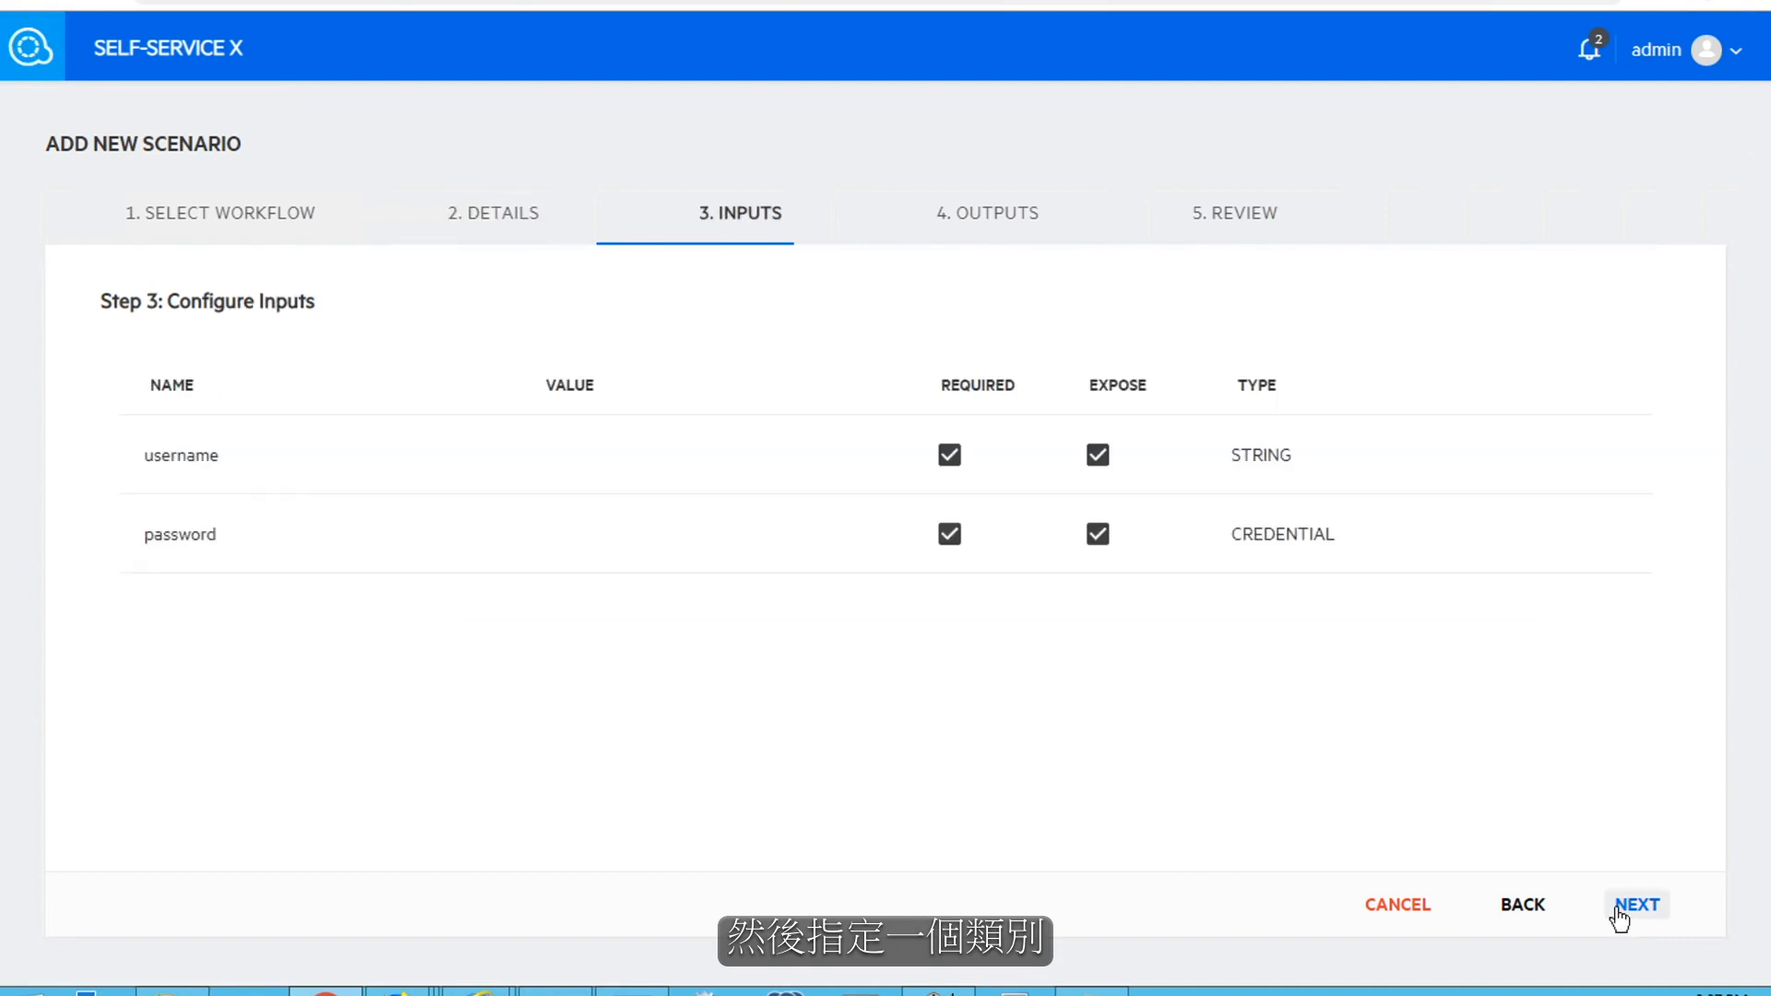
pyautogui.click(1254, 222)
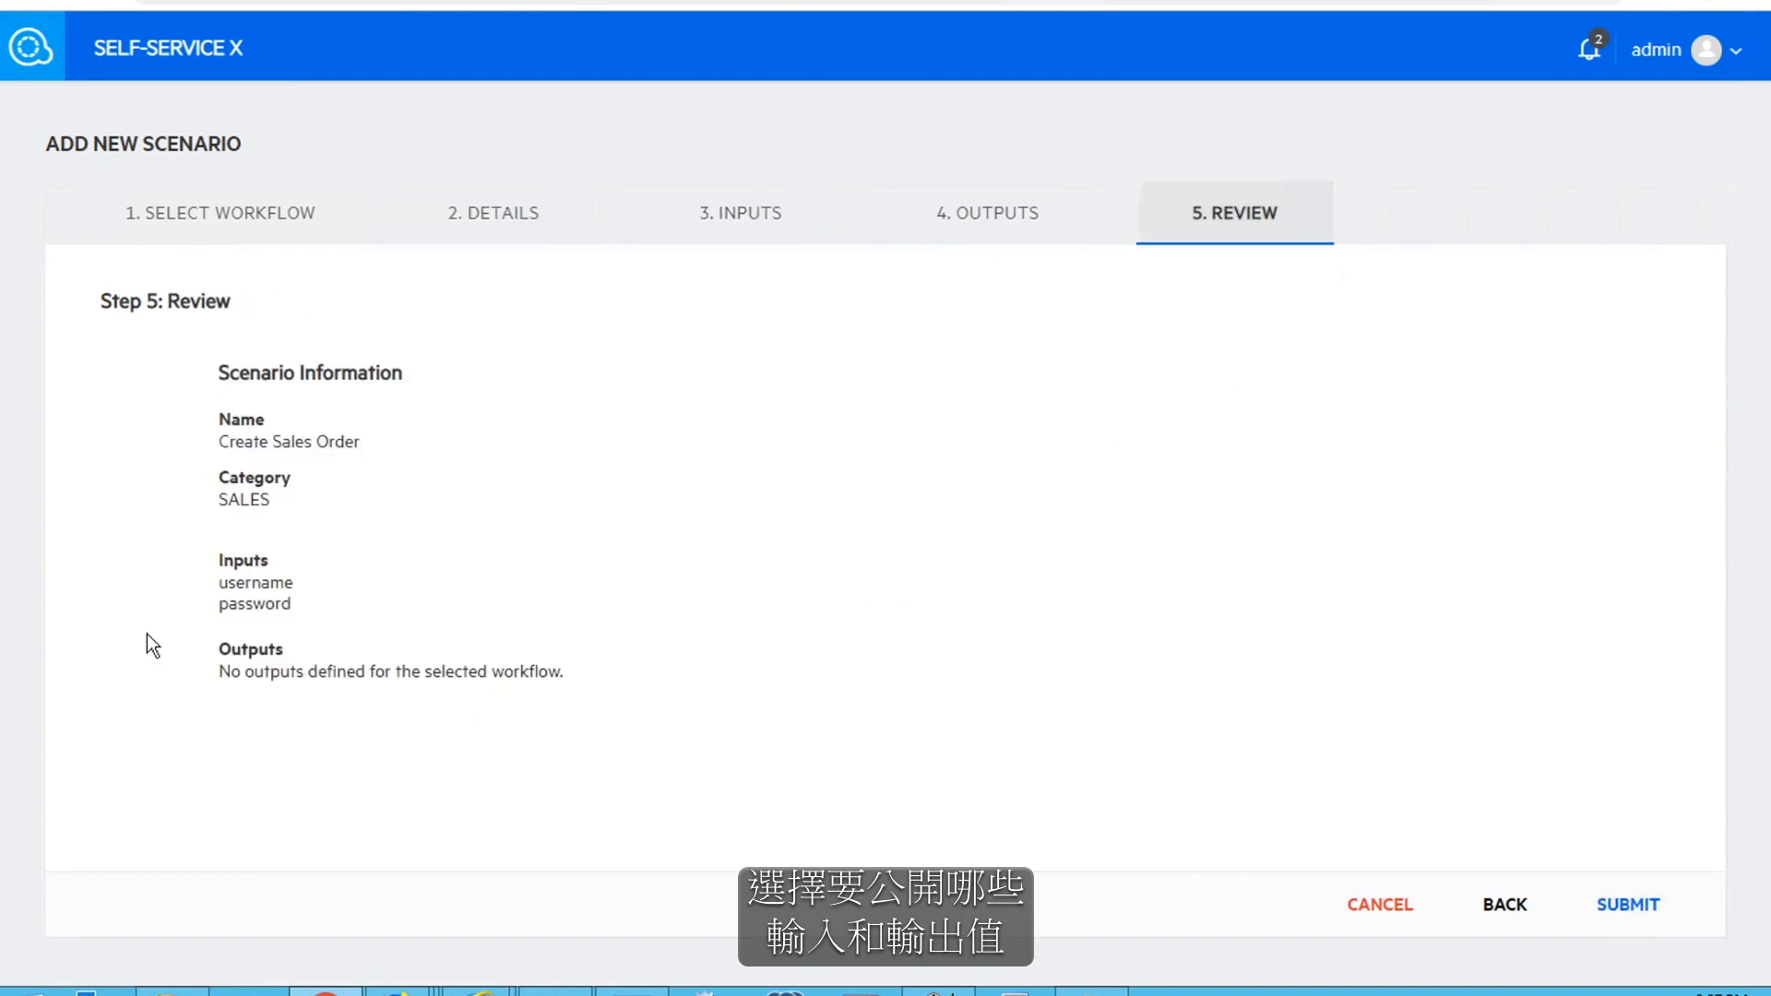
pyautogui.click(1600, 904)
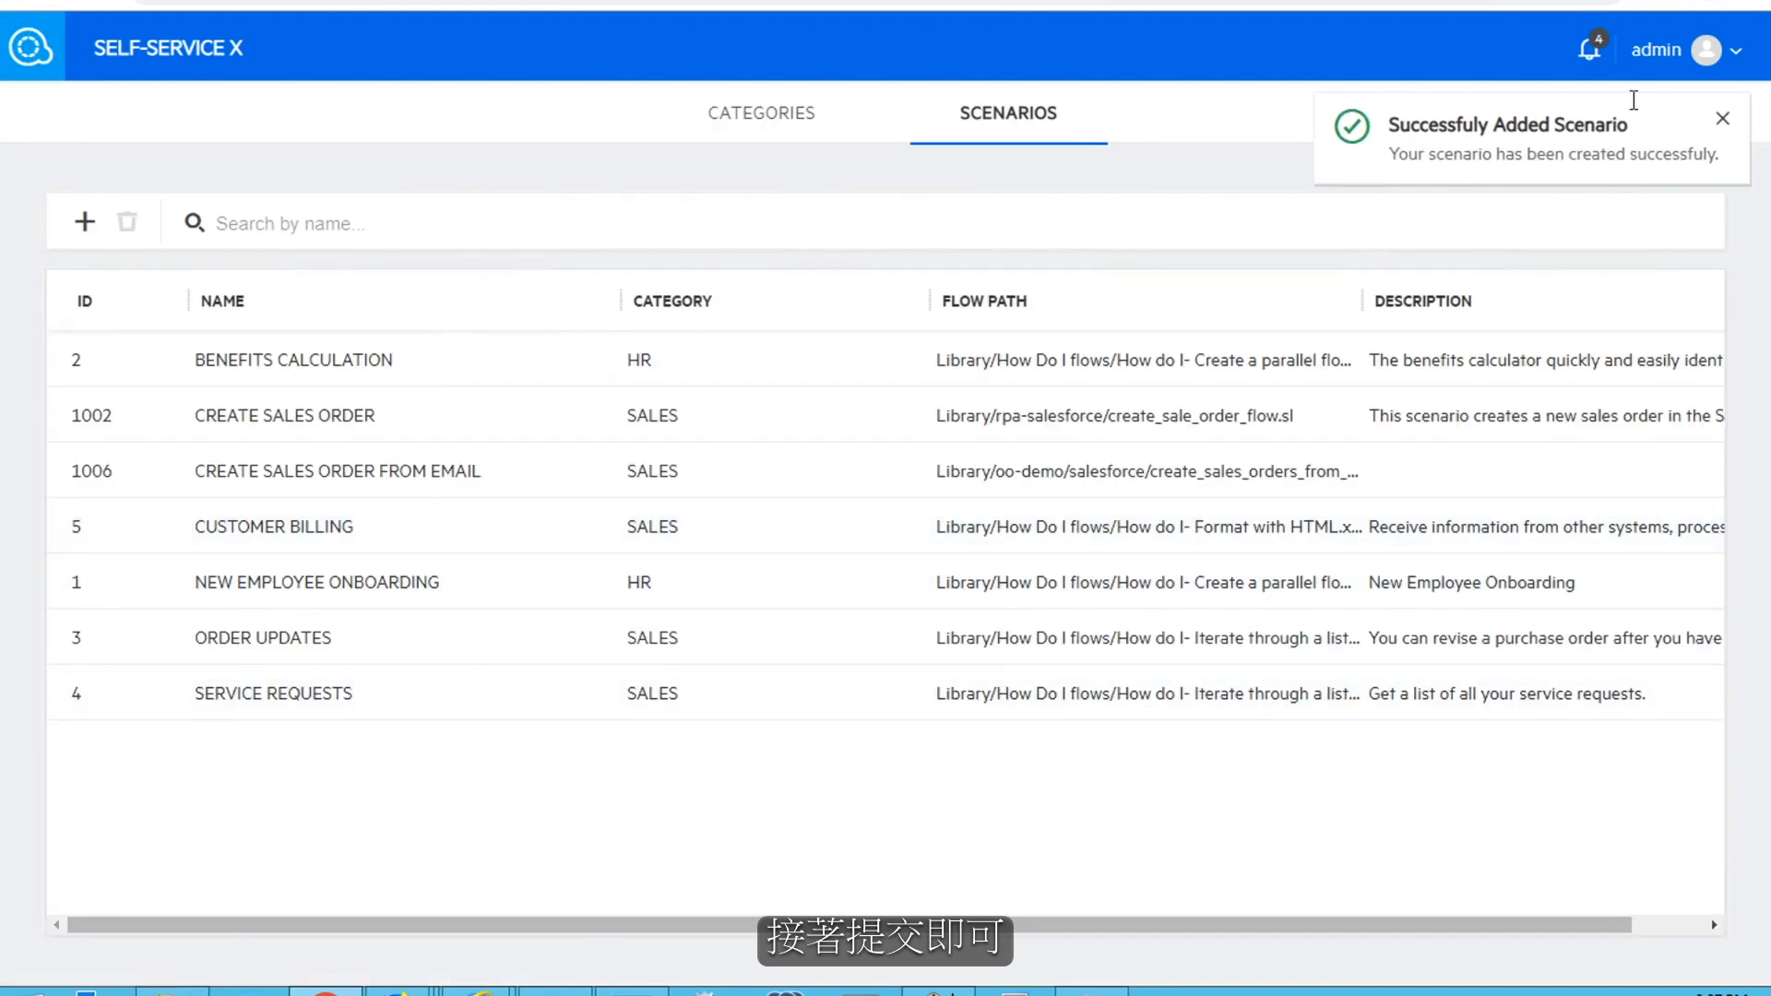
# Open the Create Sales Order From Email scenario in the SALES category and enter the account username and password
pyautogui.click(155, 58)
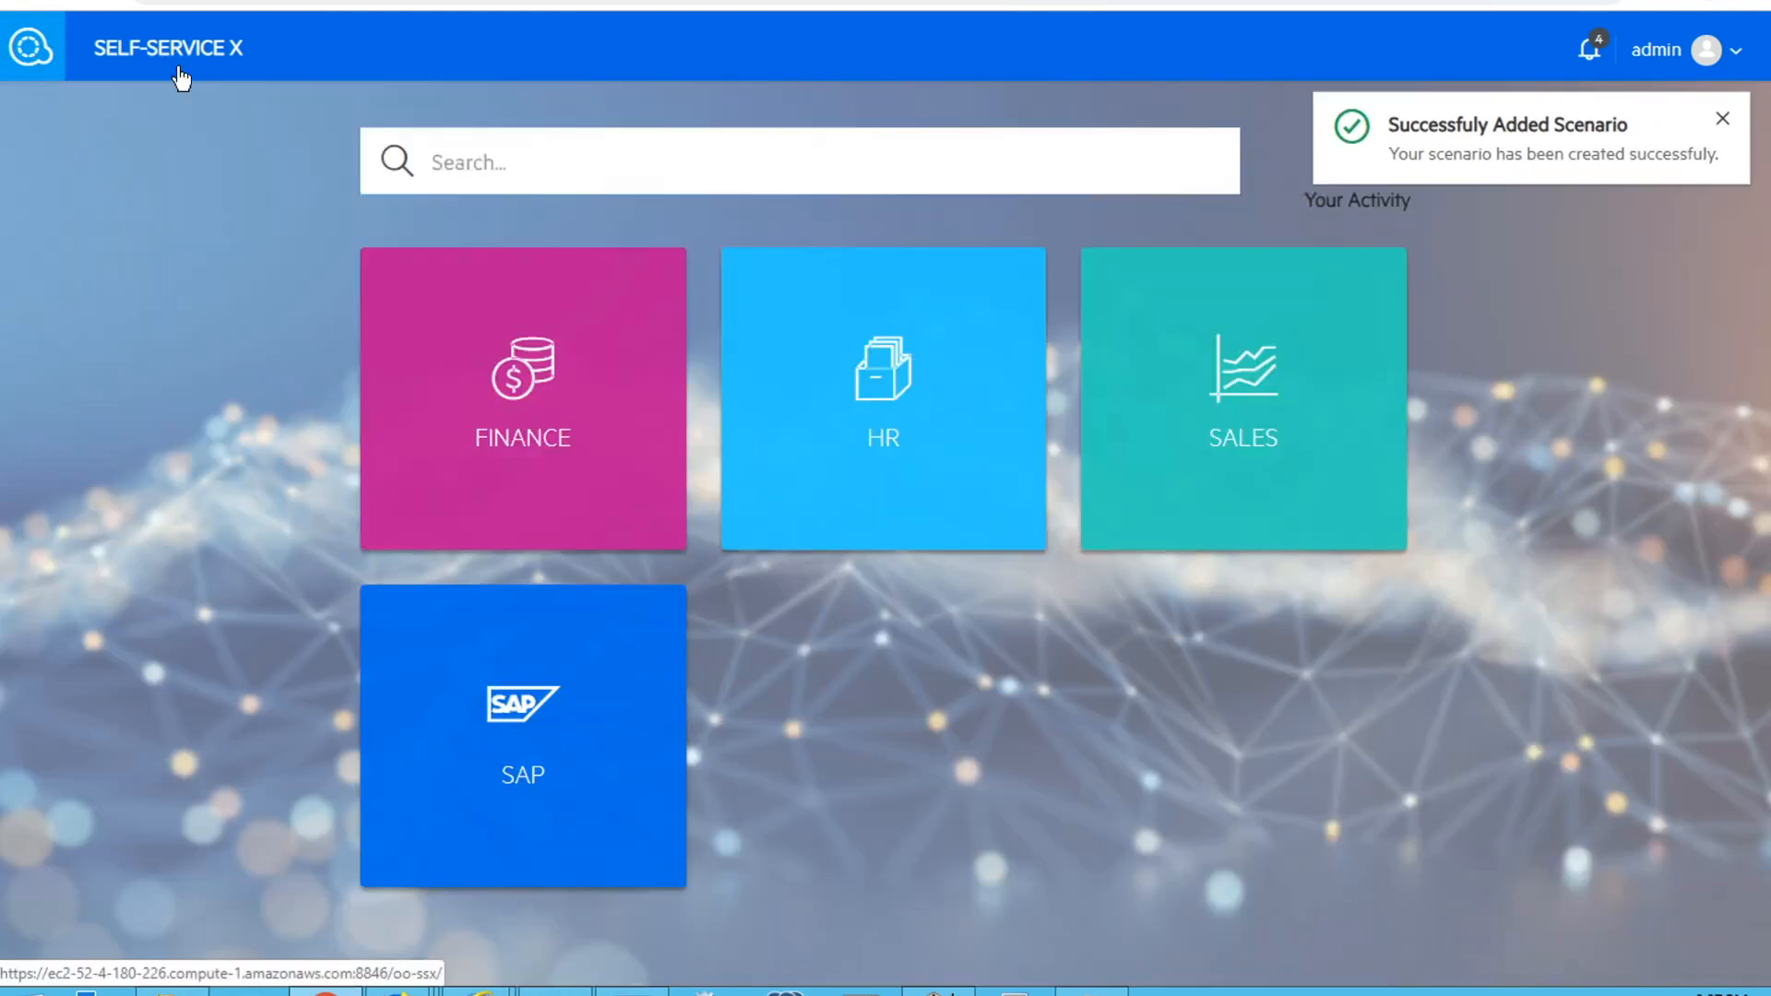
pyautogui.click(1308, 540)
pyautogui.click(695, 532)
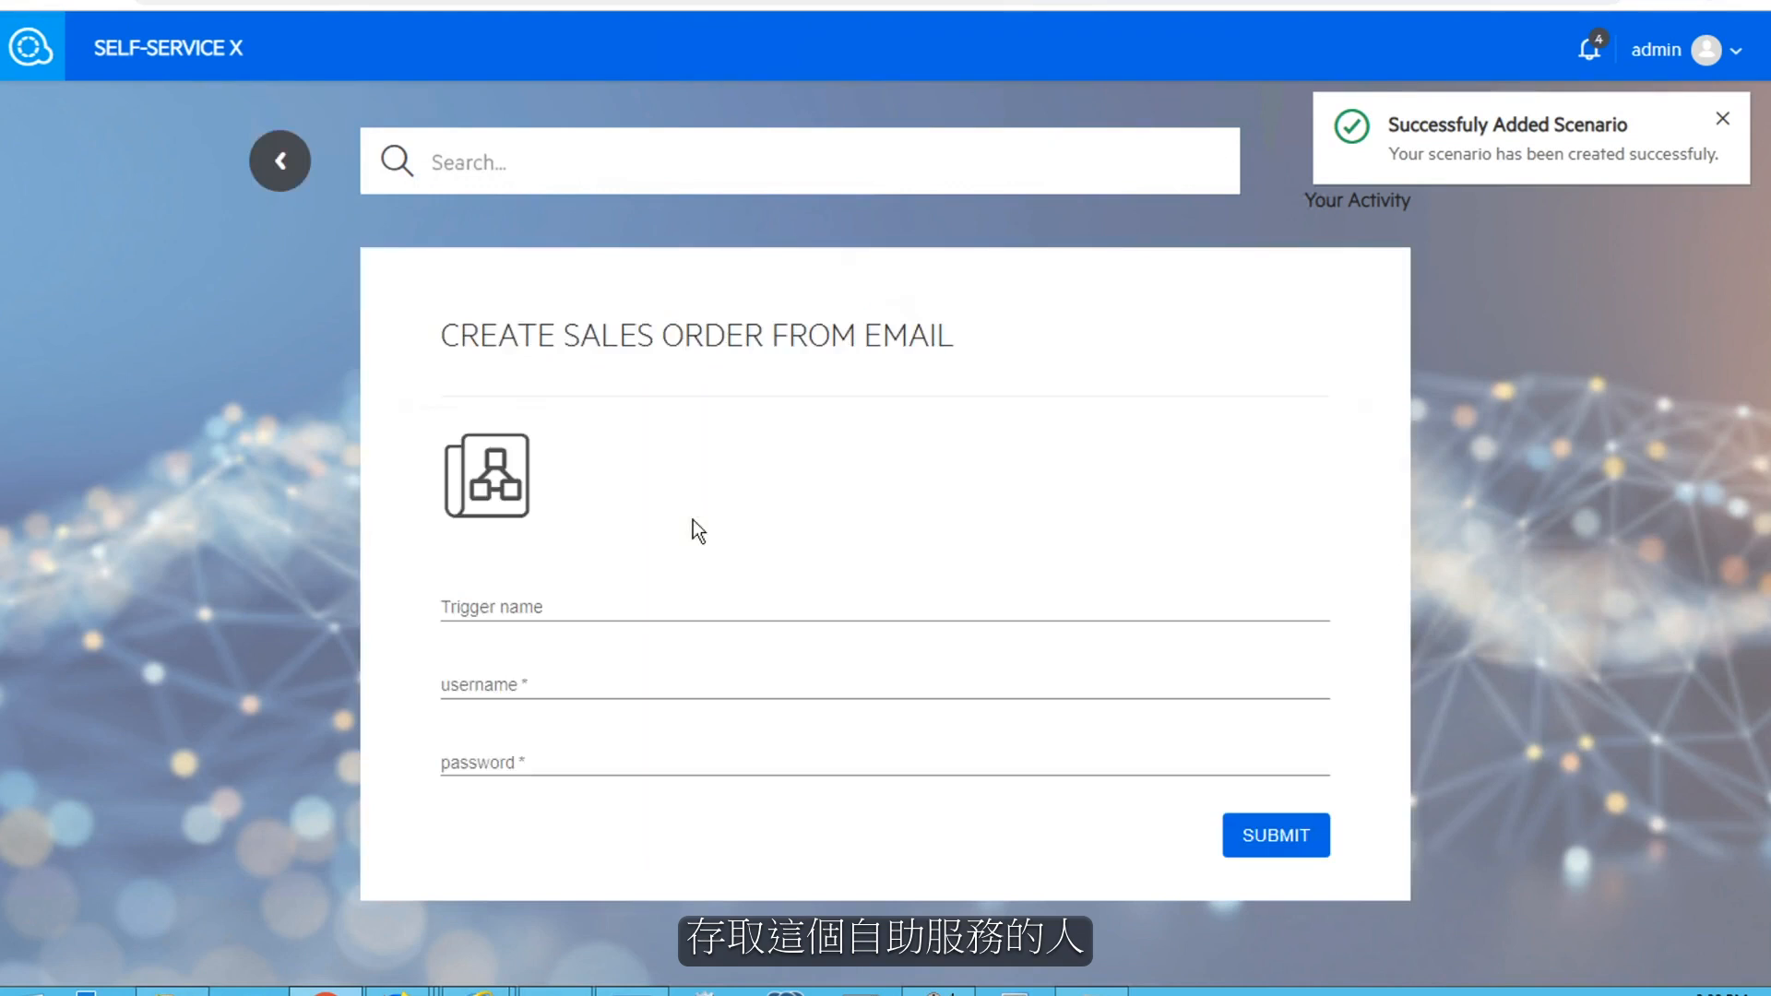
pyautogui.click(495, 692)
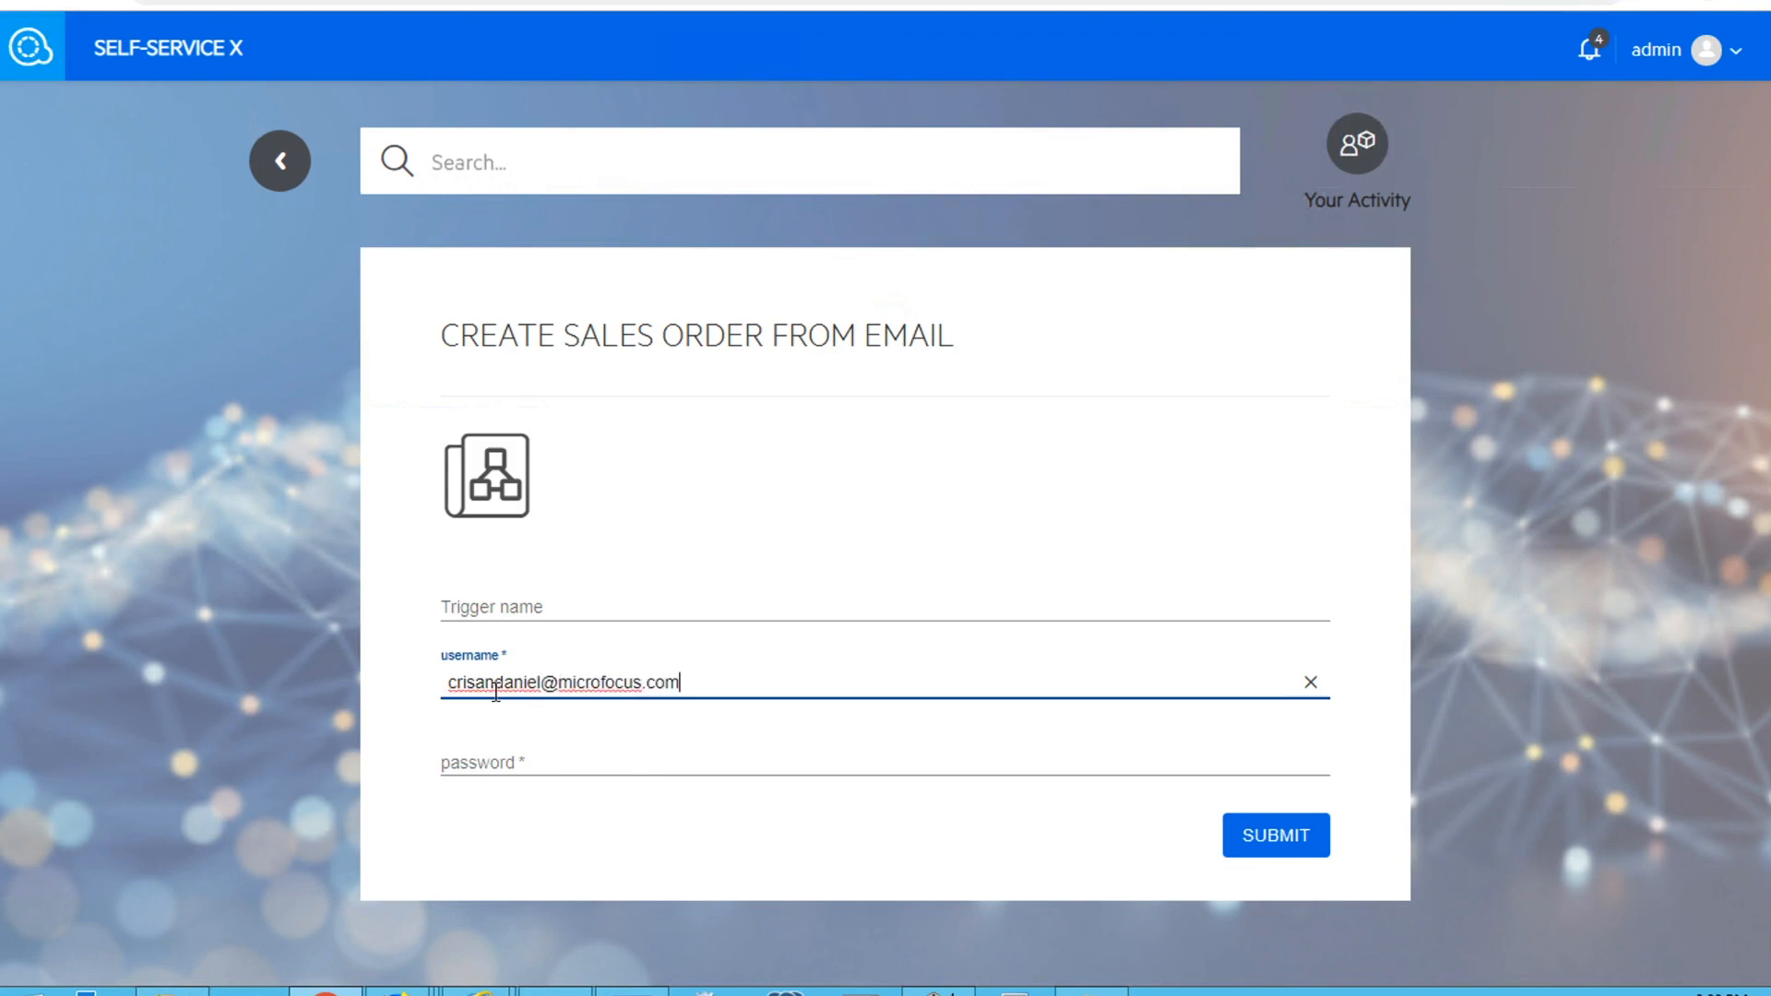
pyautogui.press('Tab')
pyautogui.write('•••••')
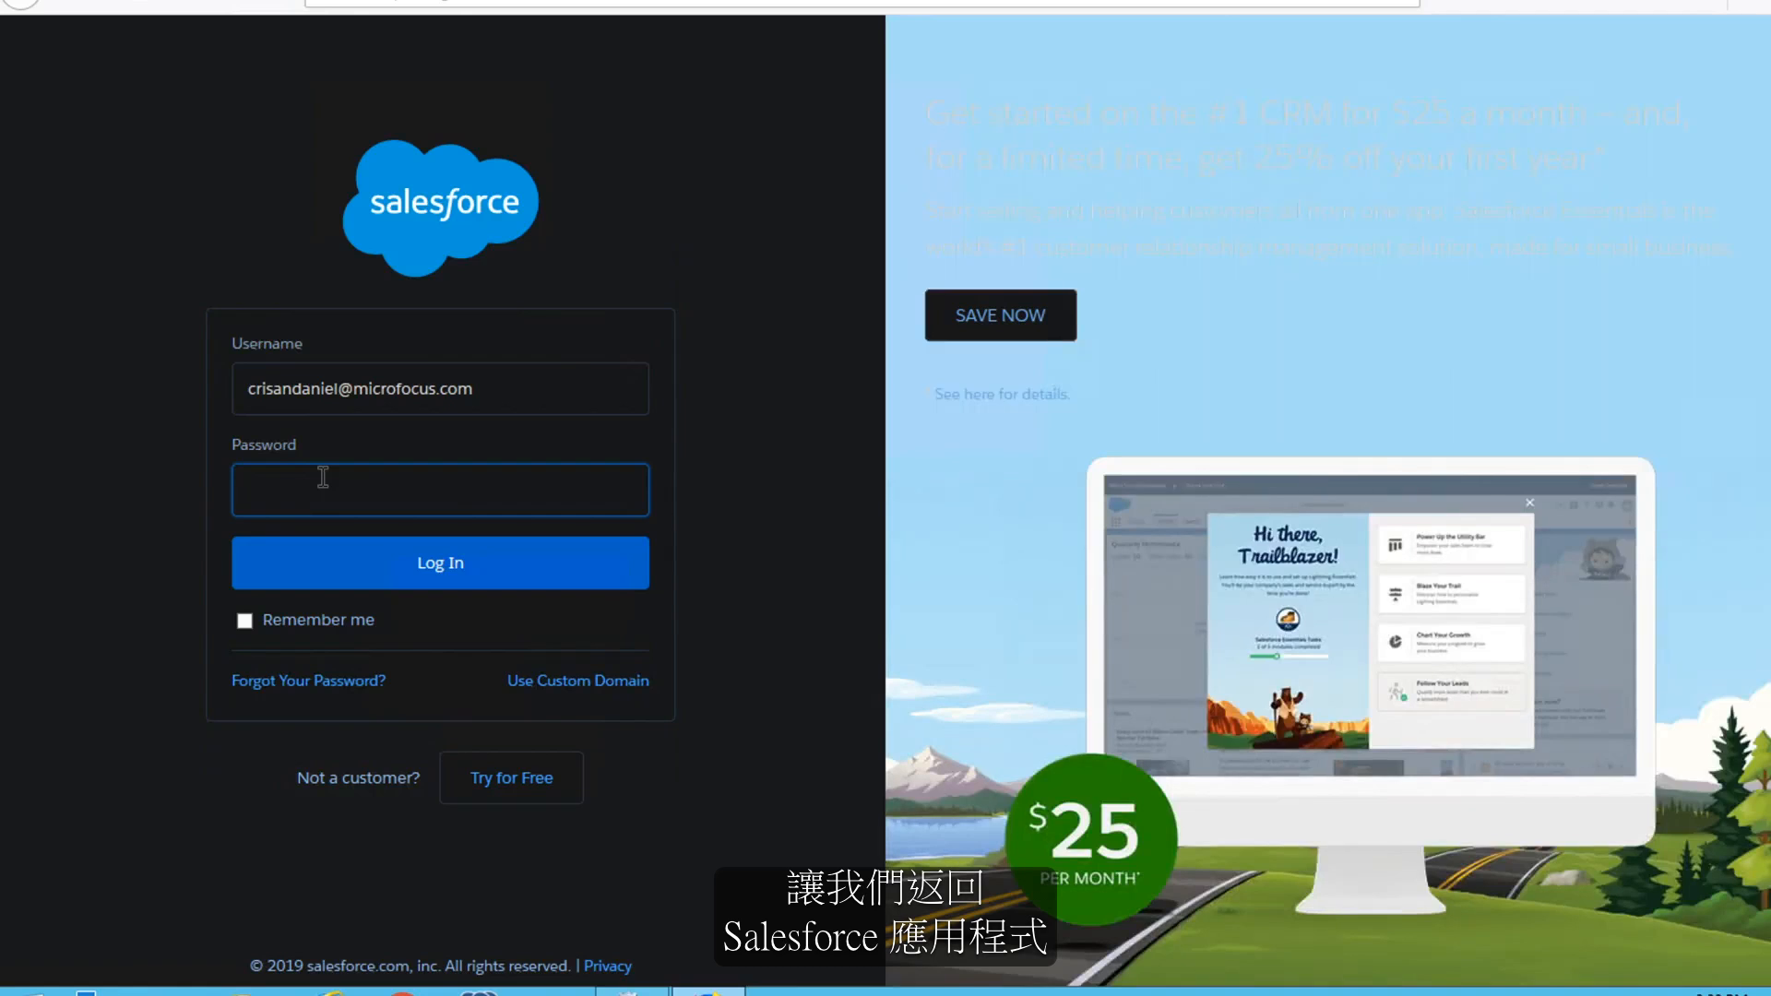
# Switch to Salesforce, log in with the account password, and open the Customize My Tabs settings
pyautogui.write('•••••••')
pyautogui.press('Return')
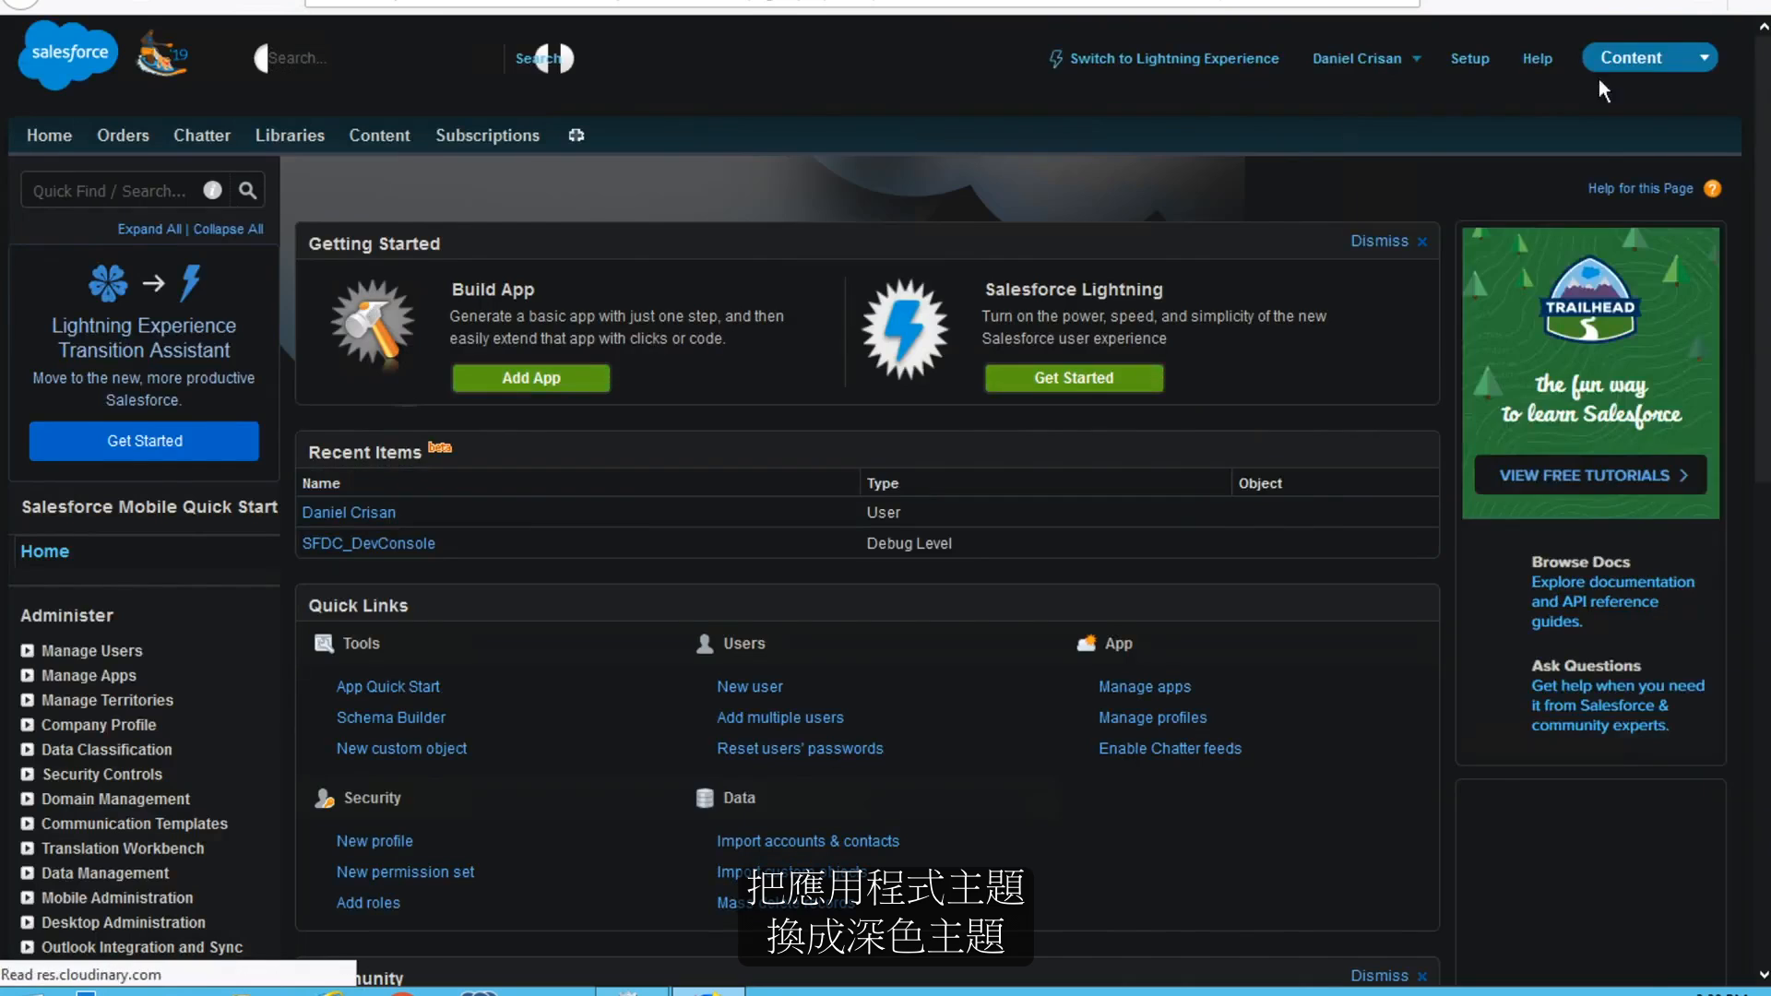
pyautogui.click(1370, 69)
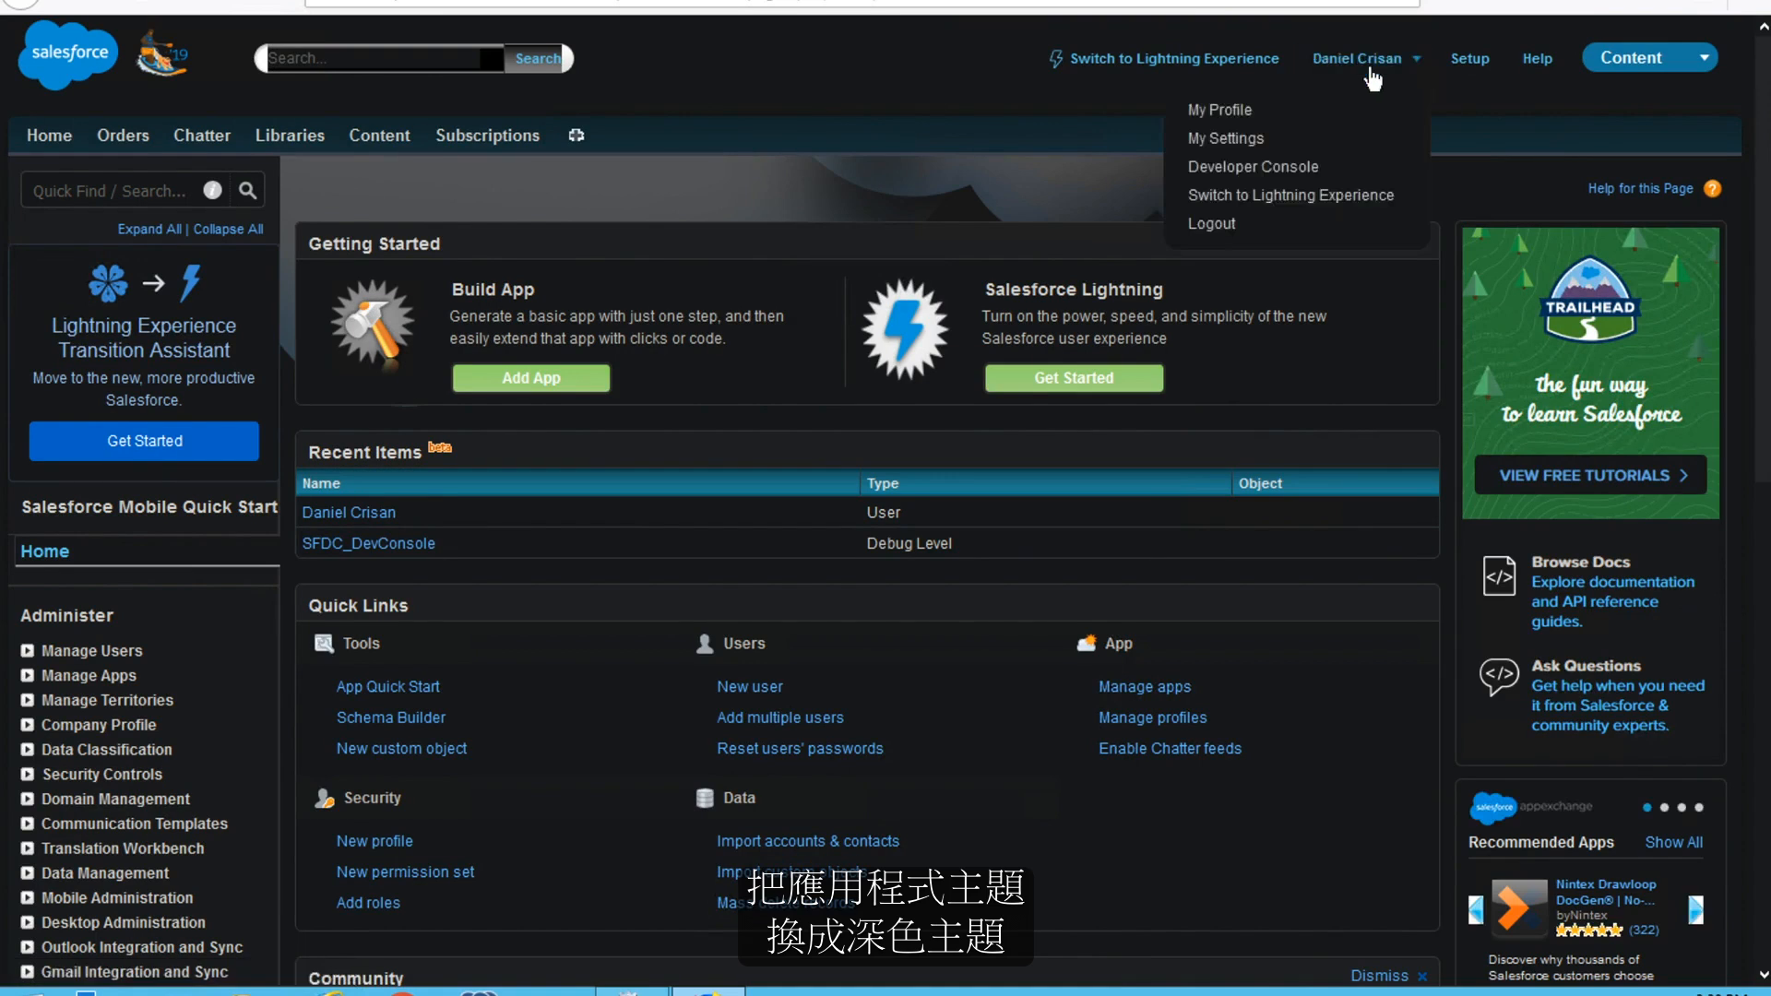
pyautogui.click(1227, 138)
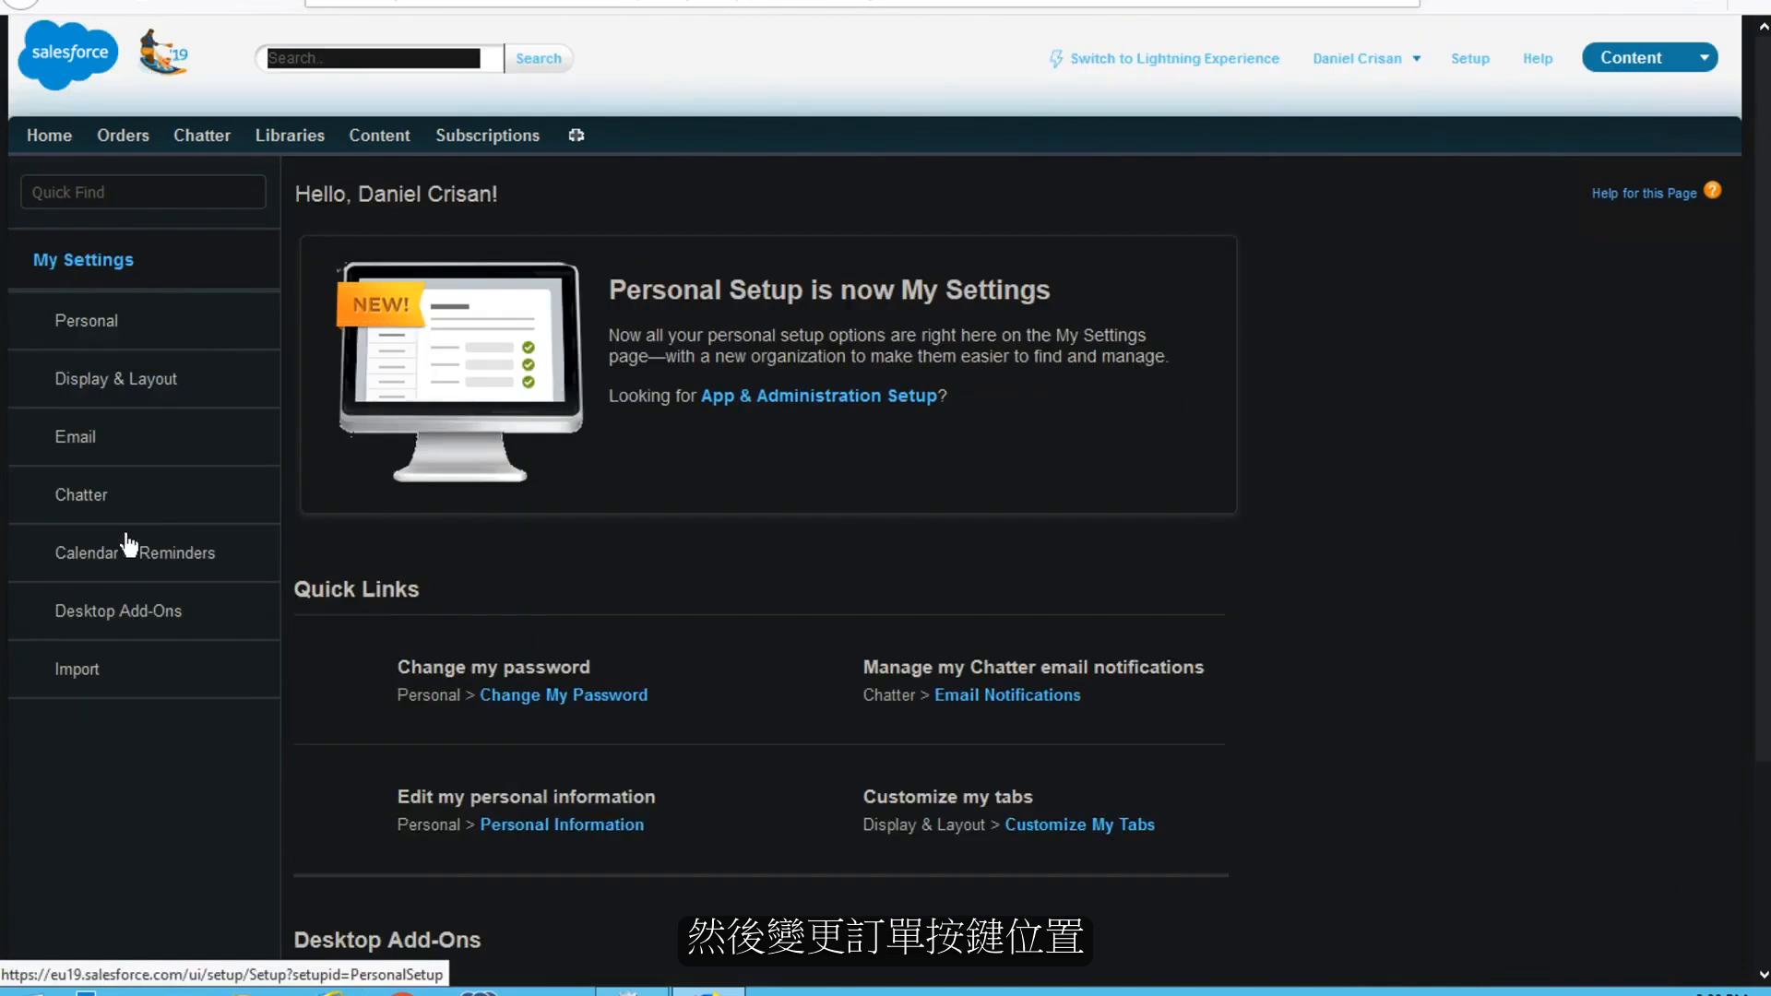
pyautogui.click(109, 379)
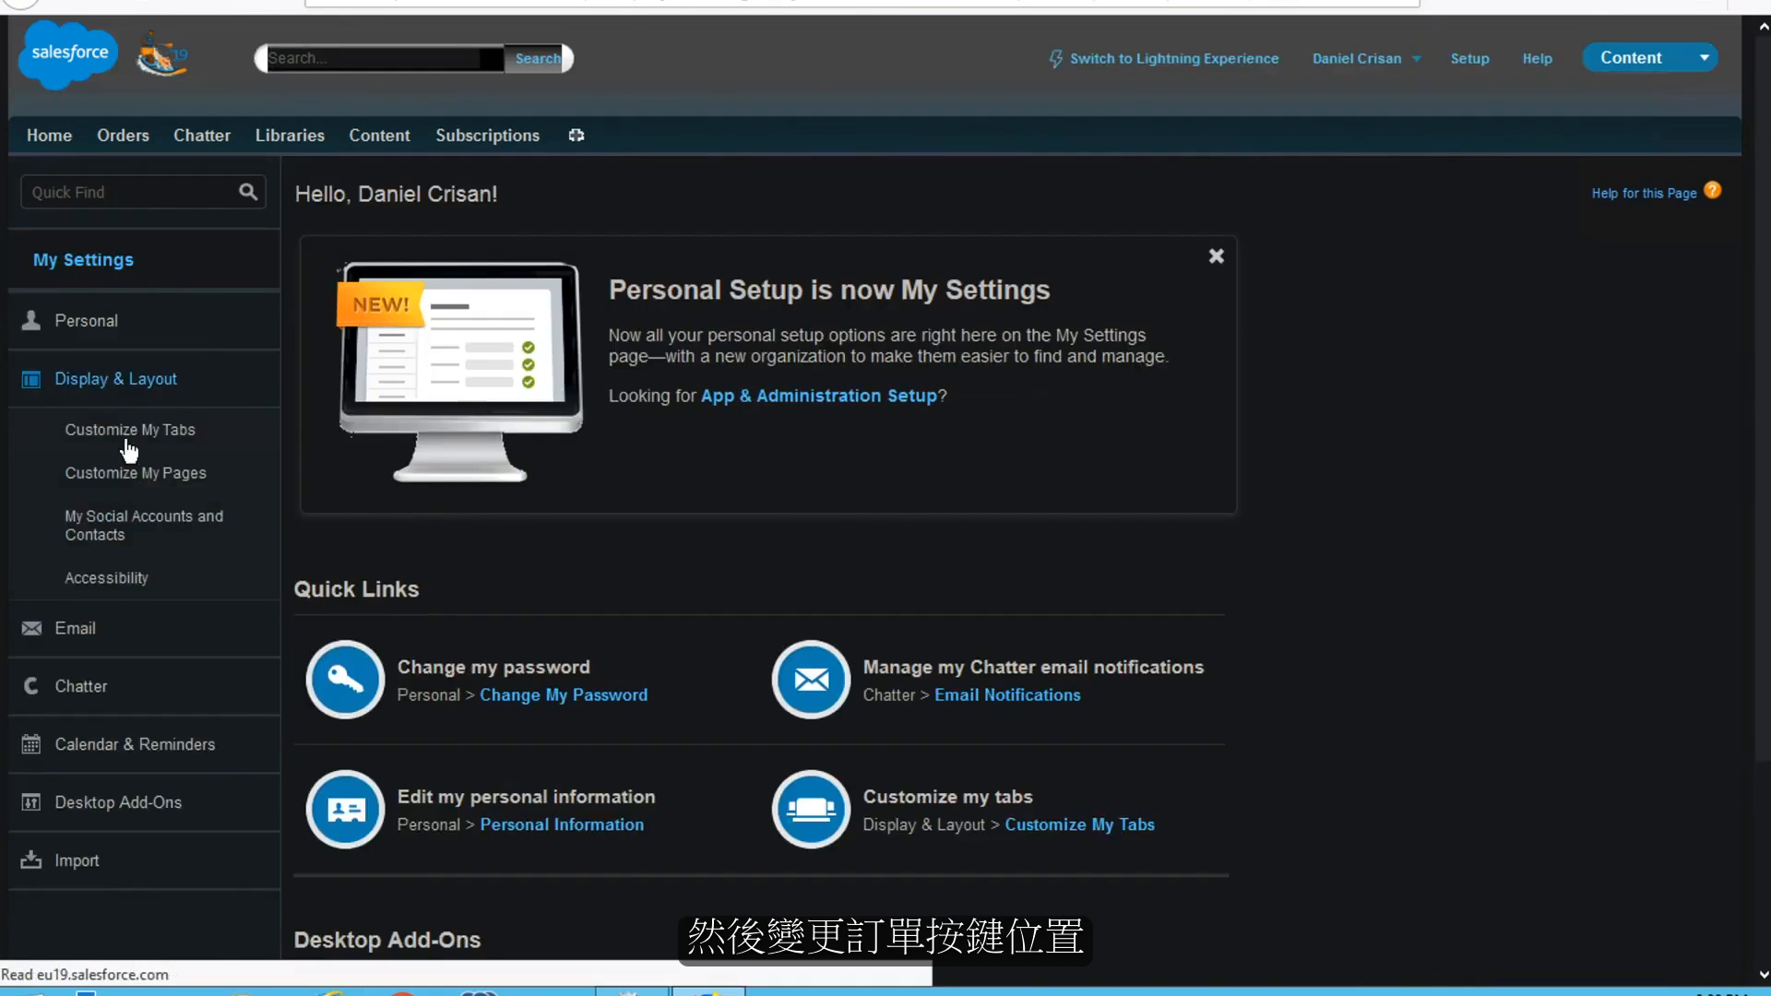
pyautogui.click(129, 429)
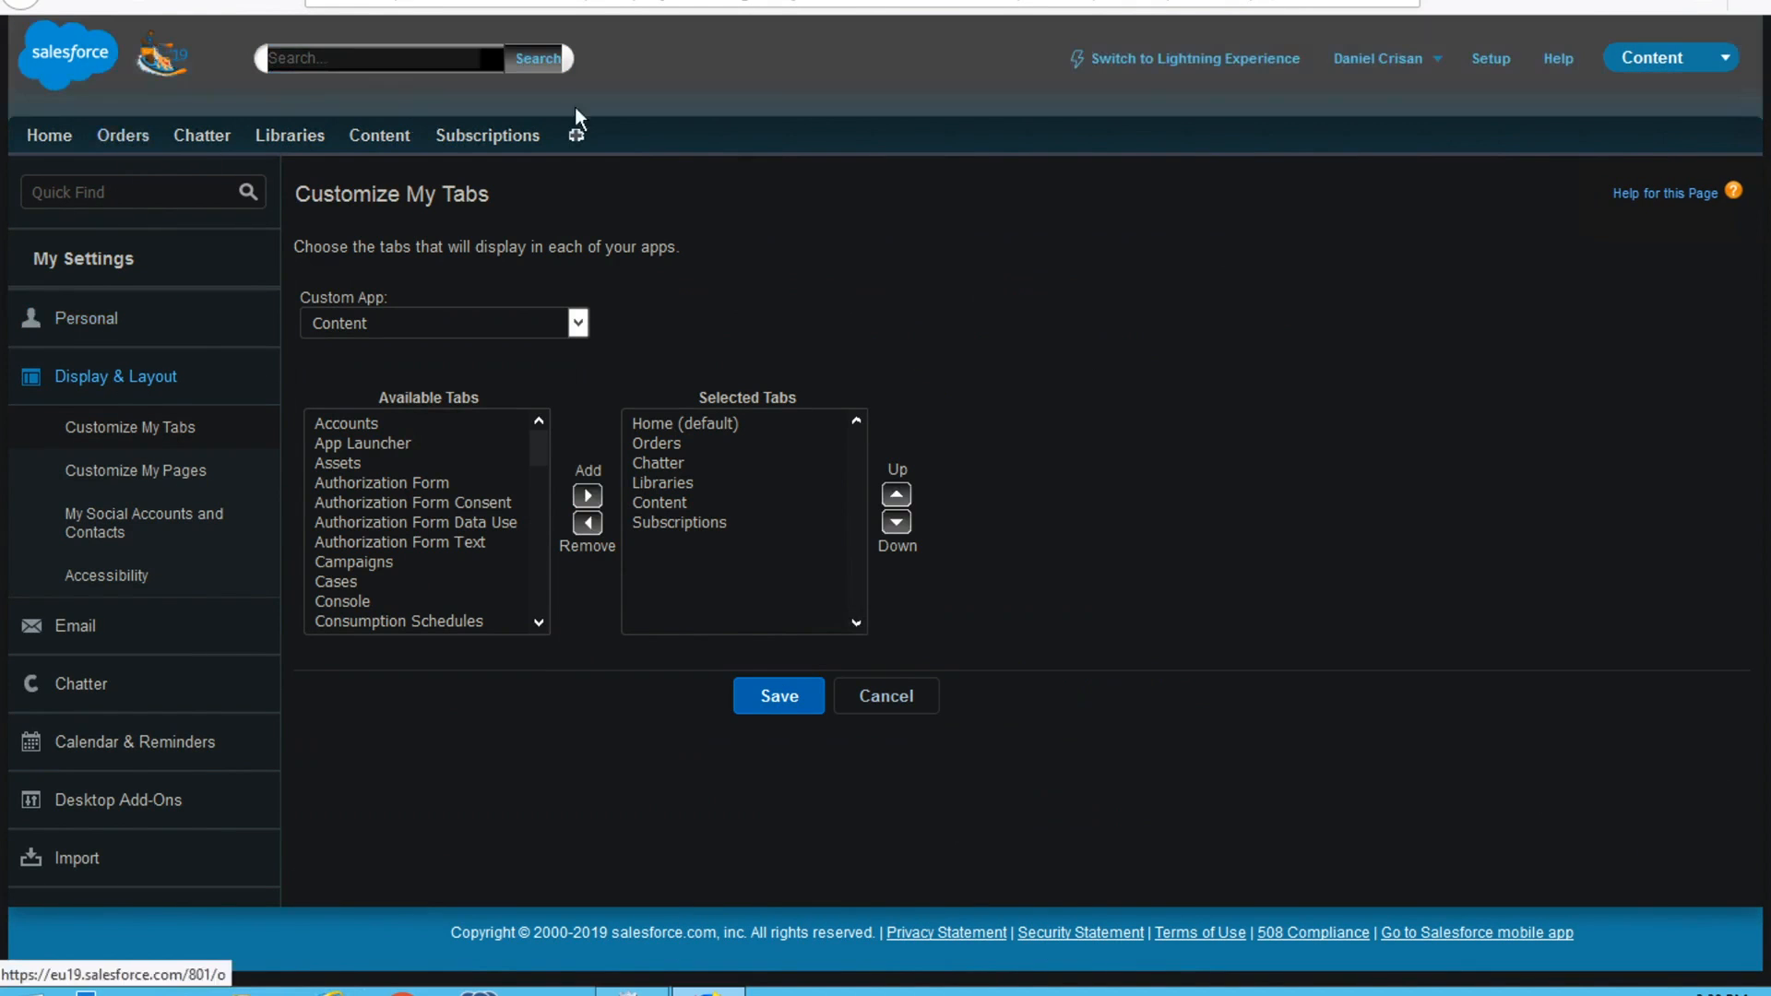
# Move the Orders tab two places down in the selected tabs and save the tab order
pyautogui.click(656, 442)
pyautogui.click(895, 522)
pyautogui.click(896, 523)
pyautogui.click(896, 522)
pyautogui.click(896, 522)
pyautogui.click(784, 699)
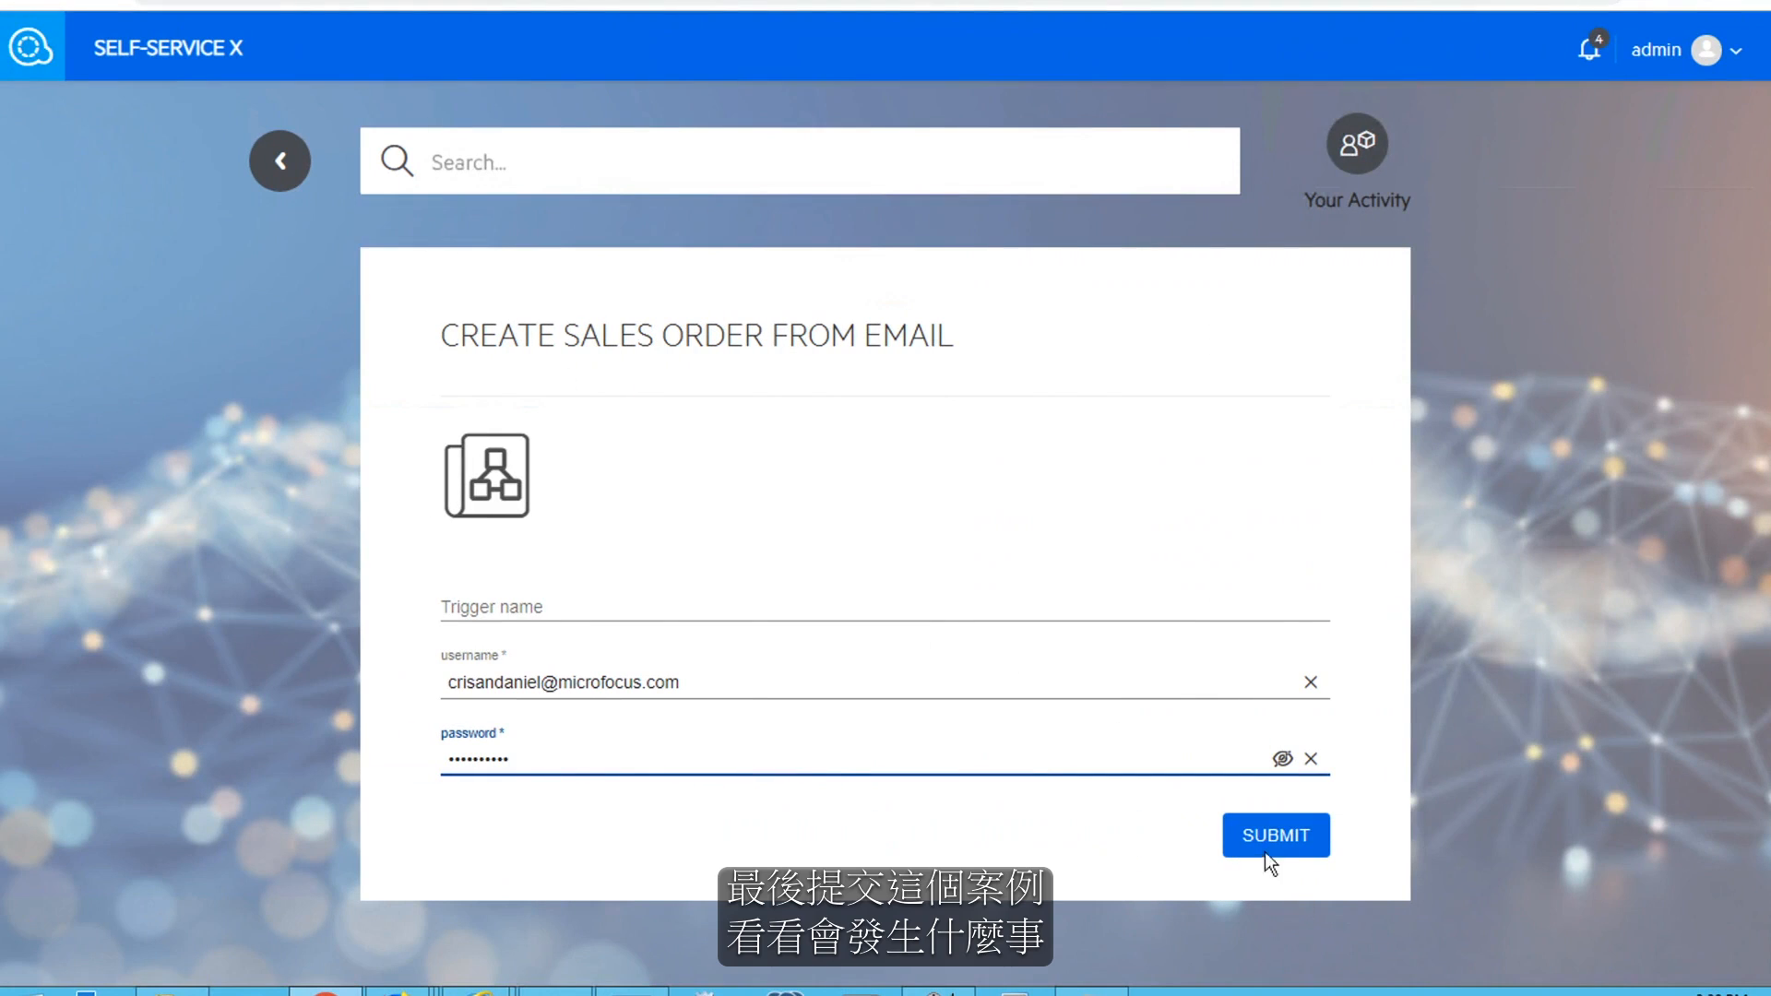
# Return to Self-Service X, submit the Create Sales Order From Email scenario, and open its in-progress activity
pyautogui.click(1266, 852)
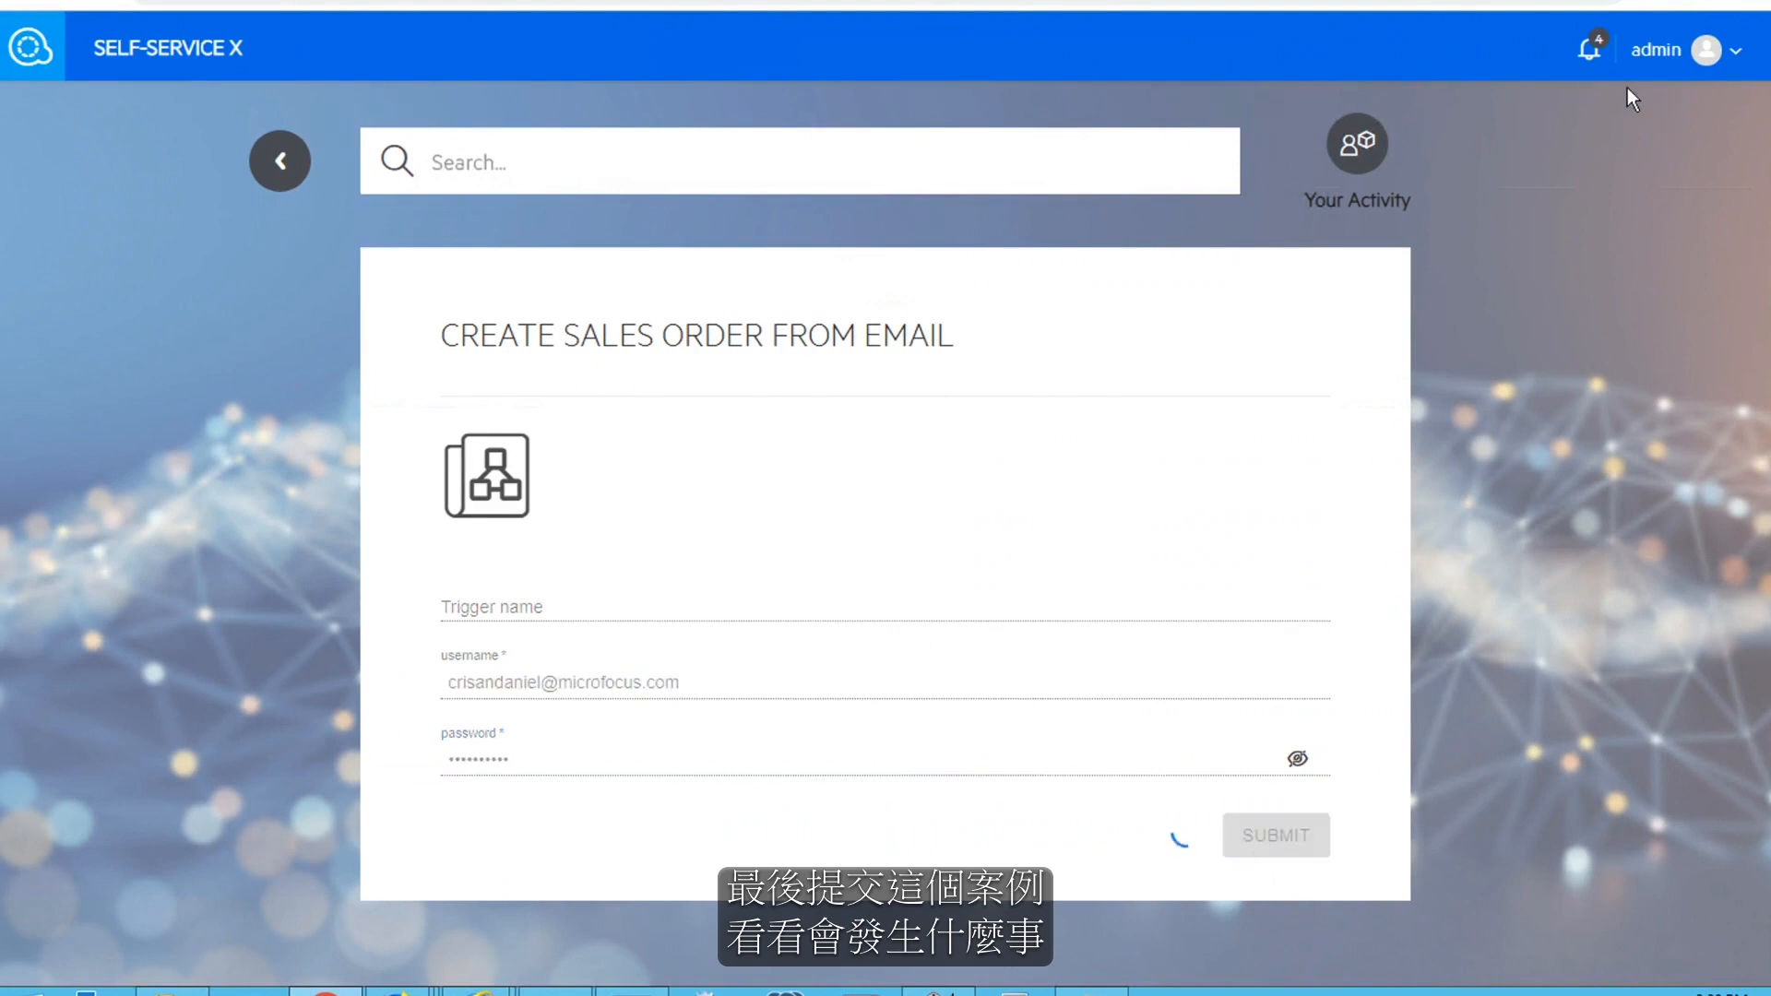
pyautogui.click(1524, 188)
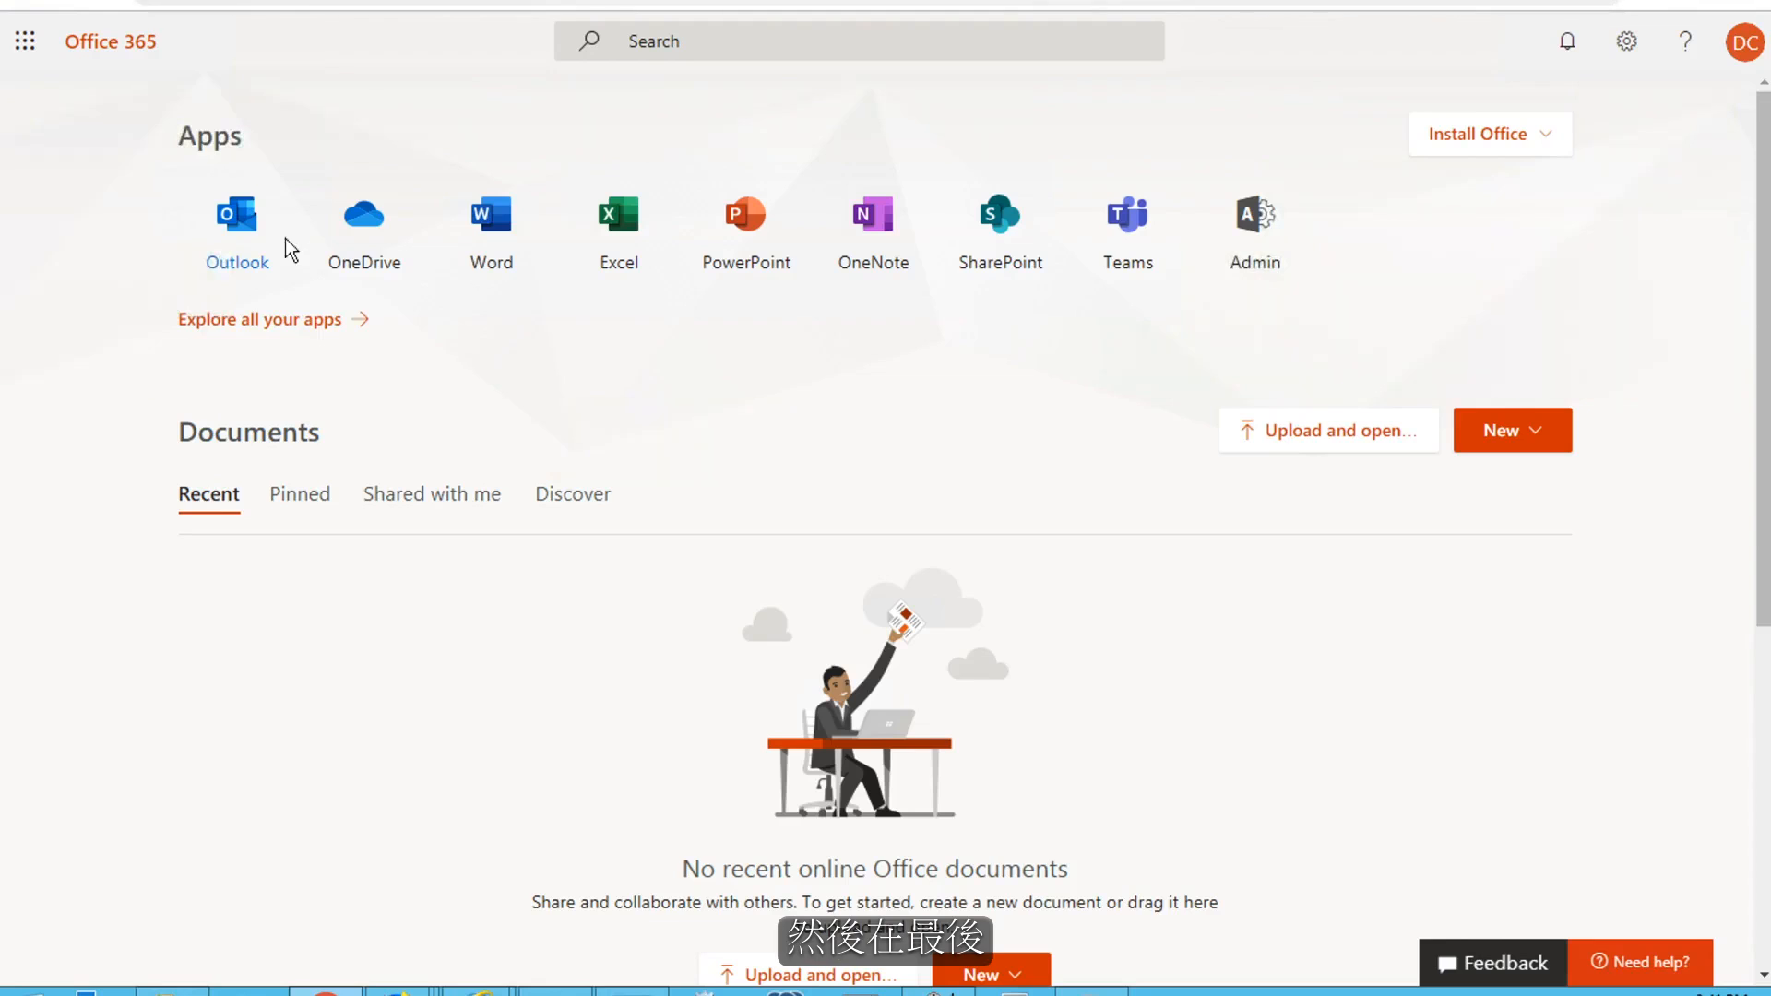
# Switch to Outlook and open the Sales Orders Updated by Micro Focus RPA message to read the updated order numbers
pyautogui.click(248, 241)
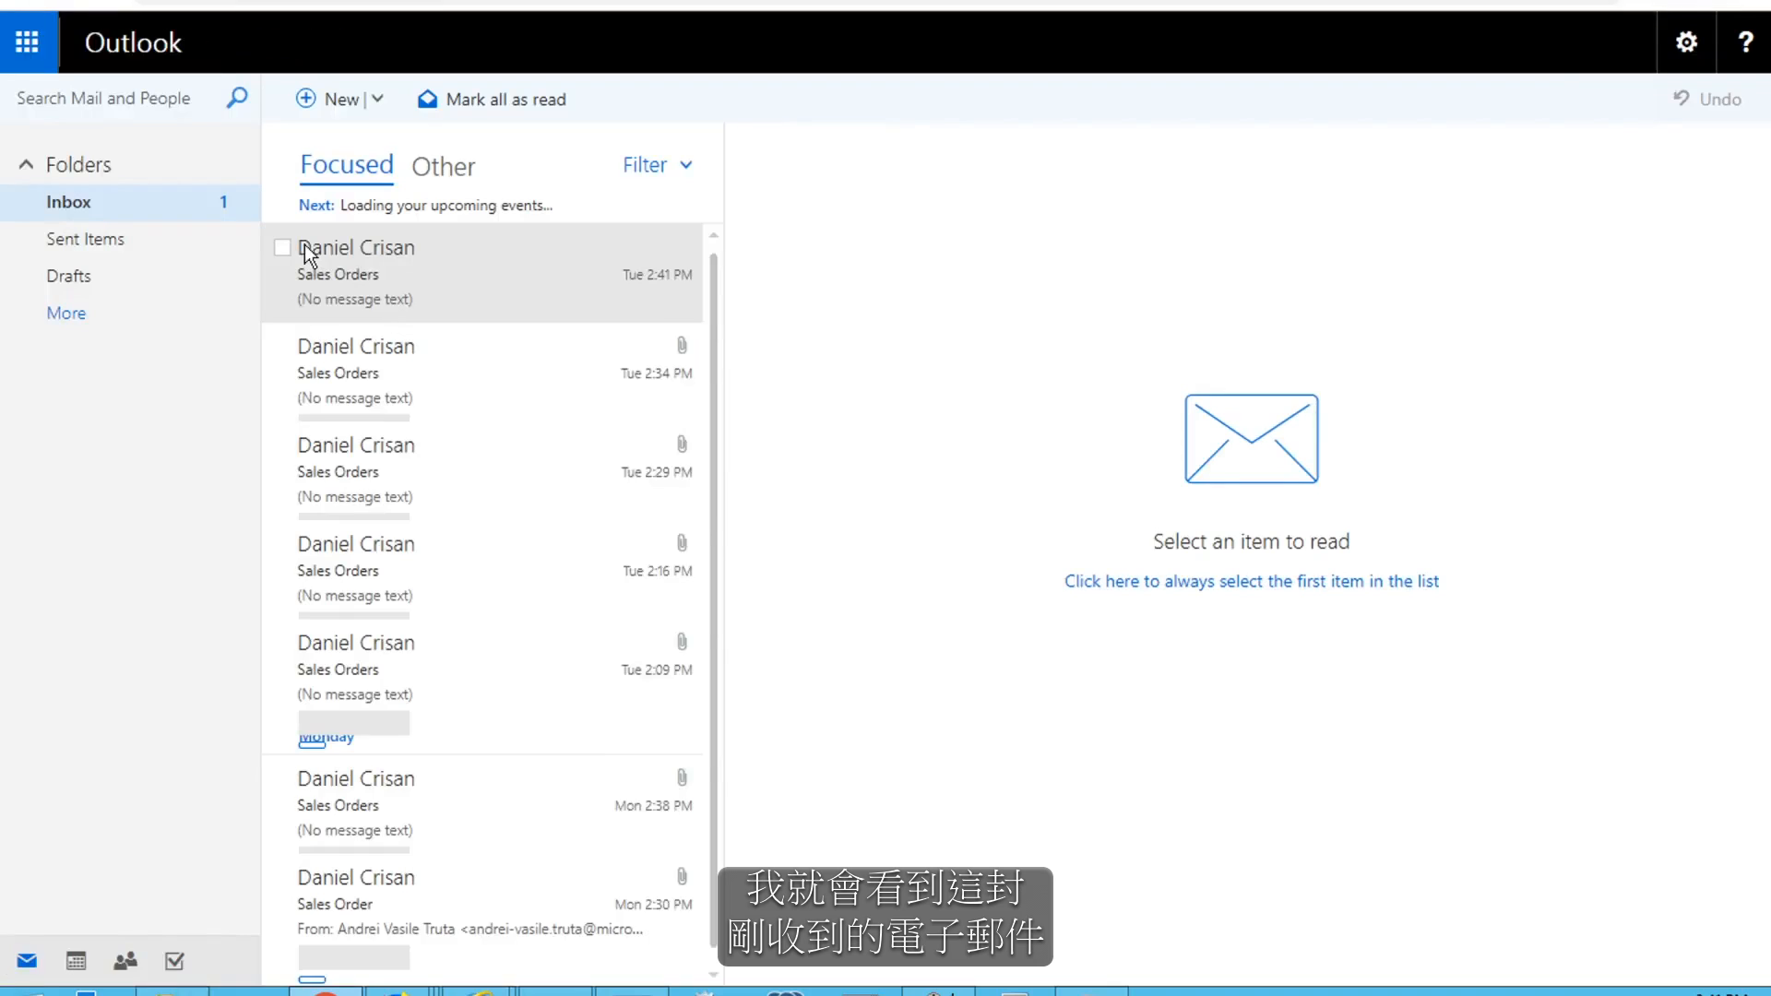
pyautogui.click(427, 247)
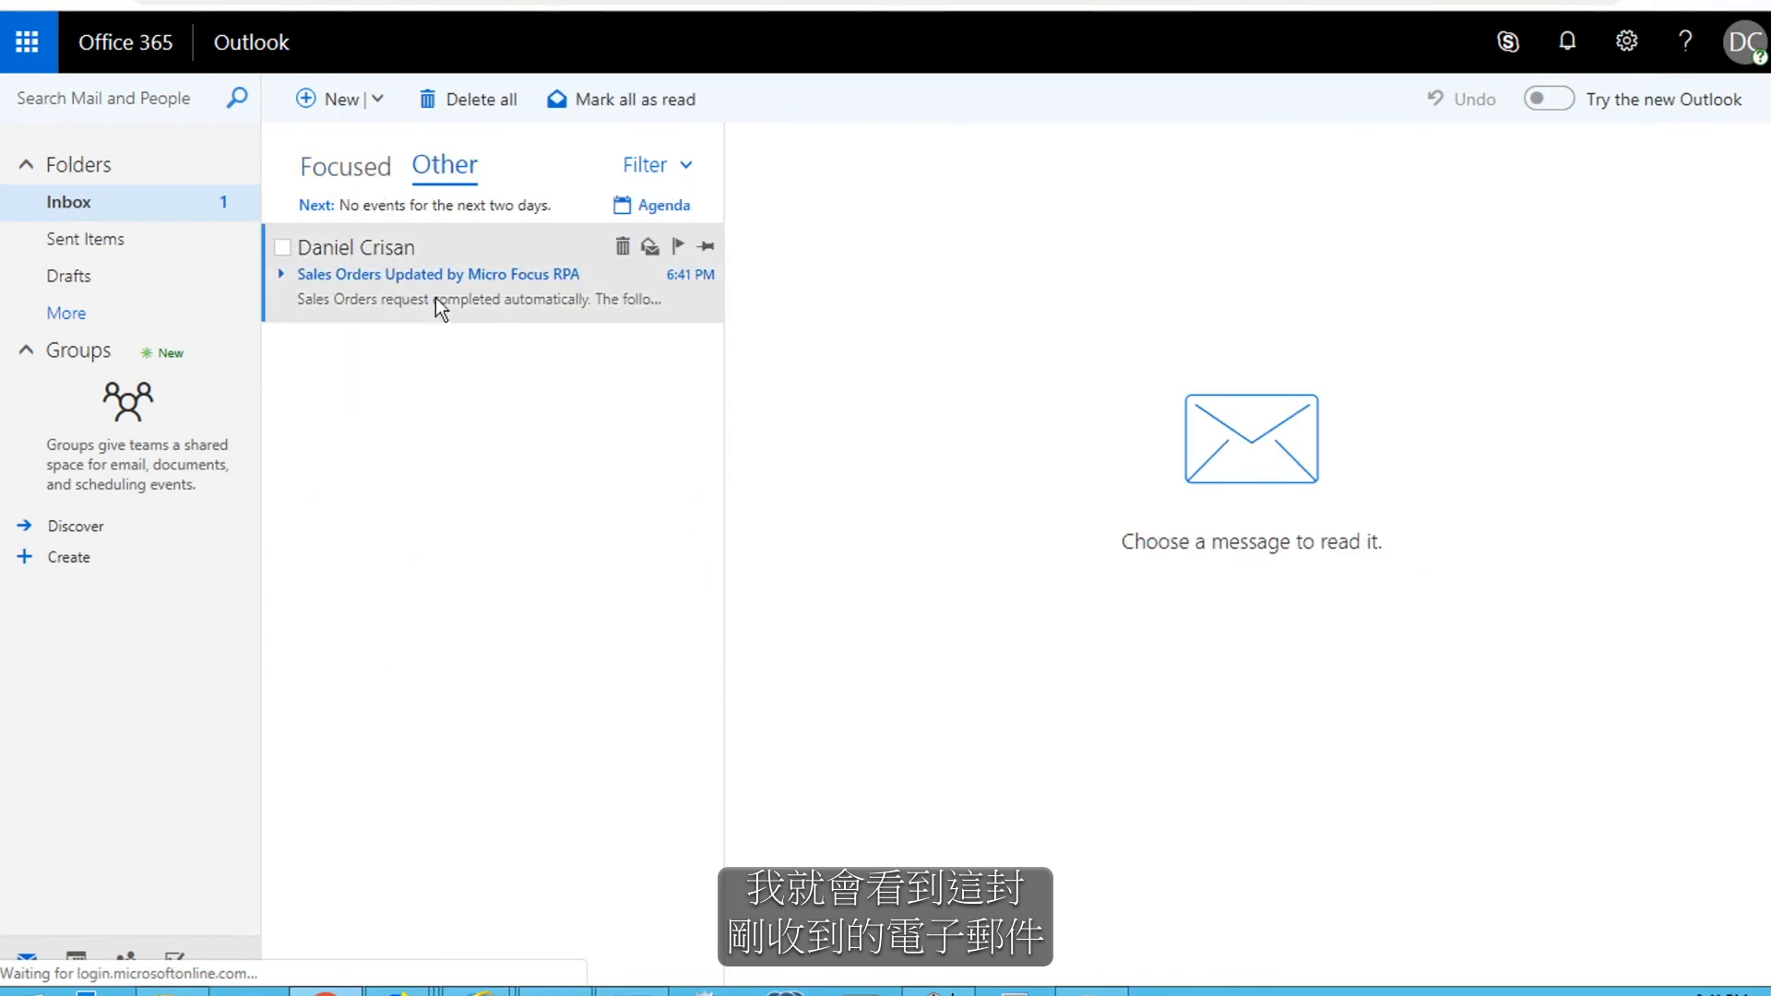
pyautogui.click(283, 280)
pyautogui.moveTo(933, 412); pyautogui.dragTo(1452, 411)
pyautogui.click(797, 504)
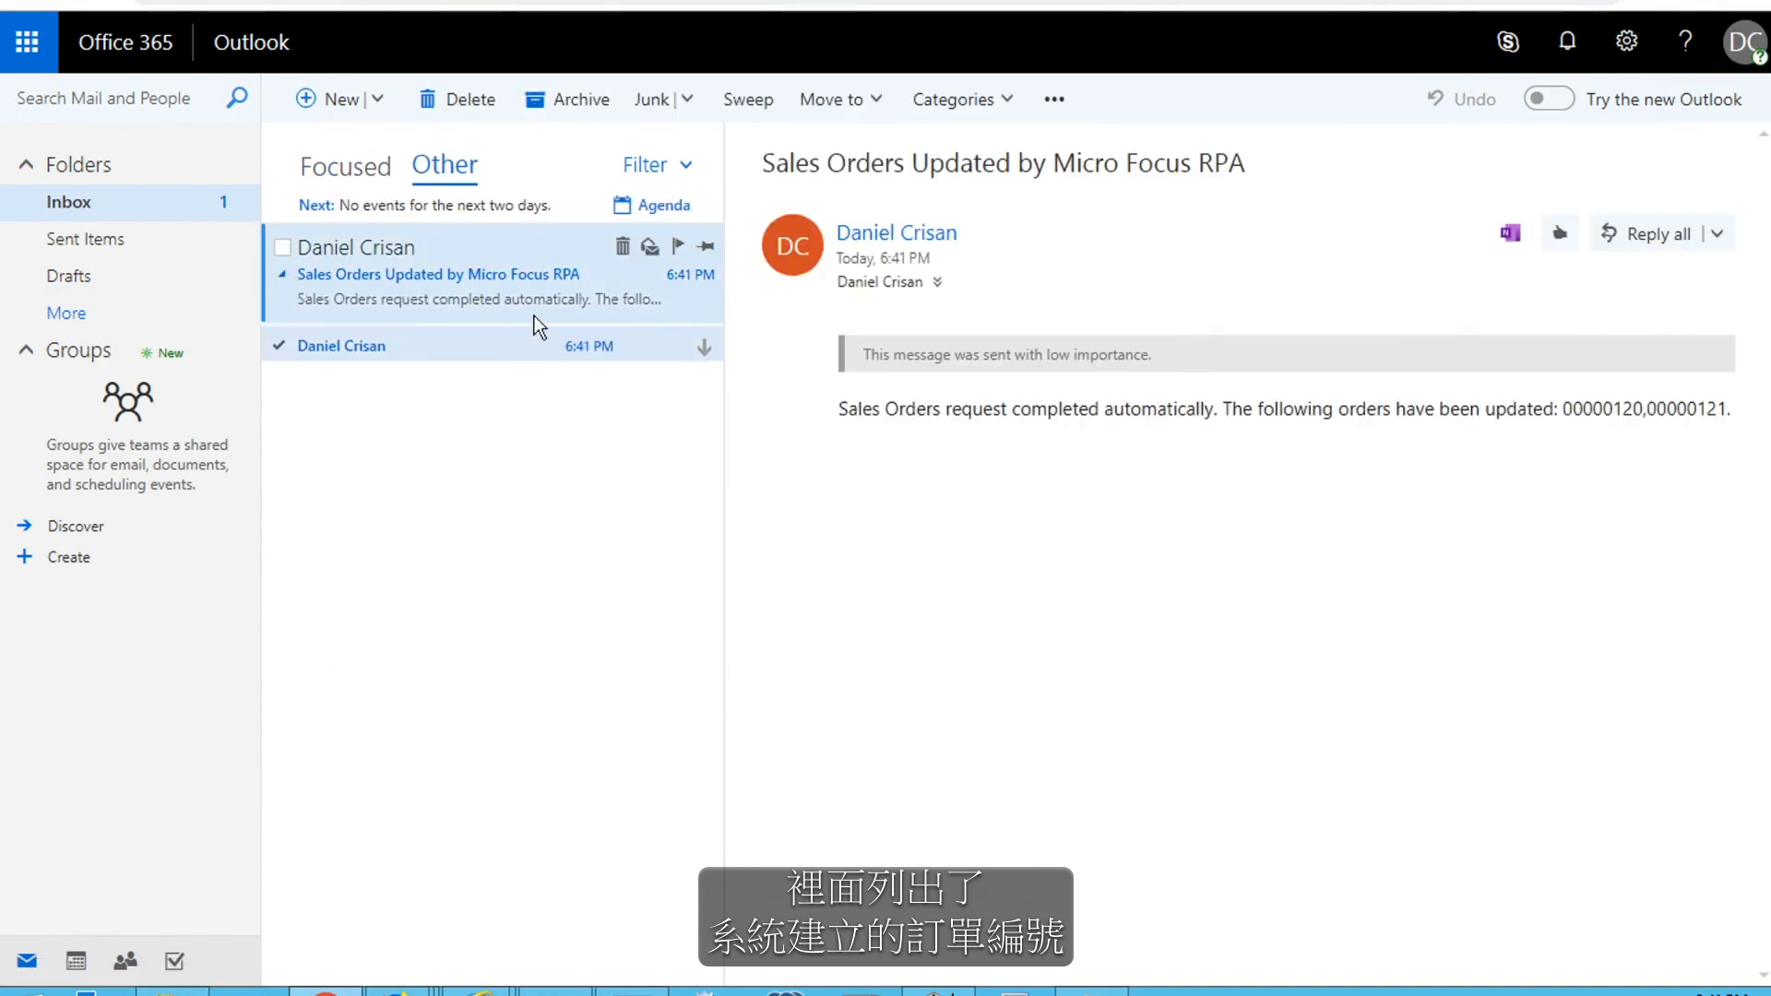